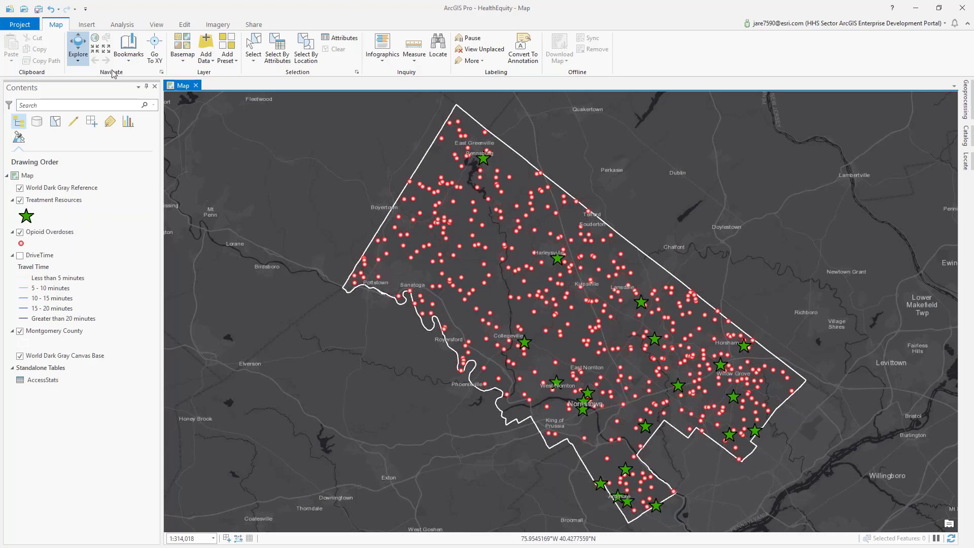
Search the geoprocessing tools for "make origin" and open the Make OD Cost Matrix Analysis Layer tool.
{"action": "left_click", "coordinate": [123, 25]}
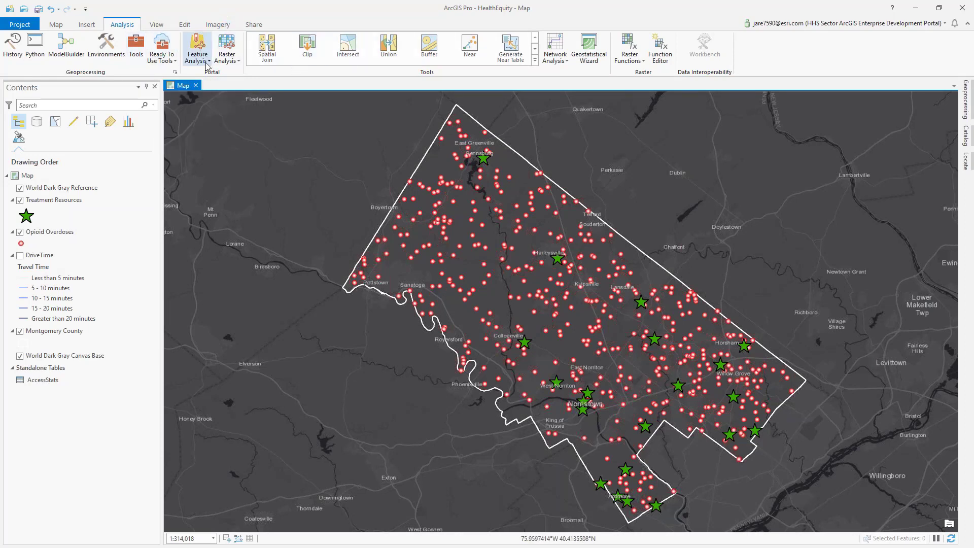
{"action": "left_click", "coordinate": [536, 60]}
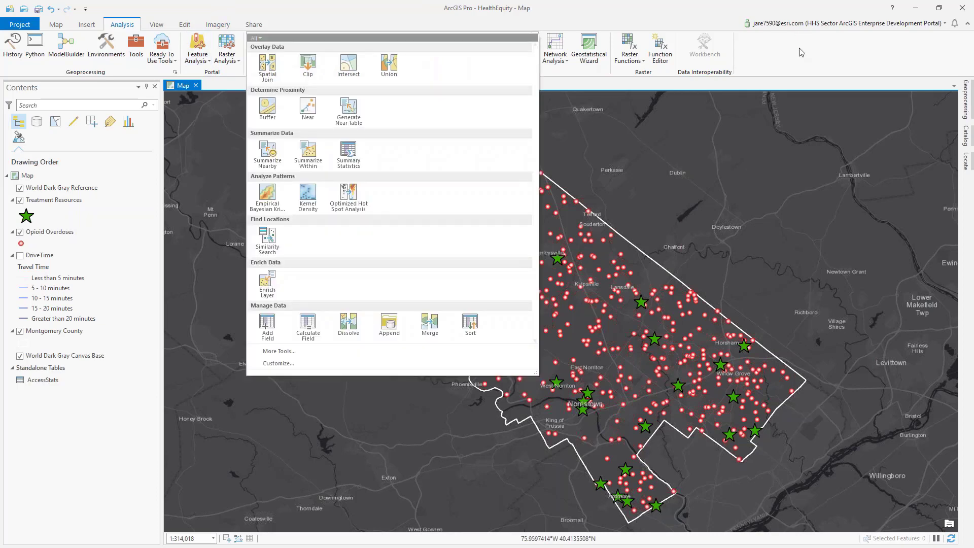
{"action": "left_click", "coordinate": [800, 52]}
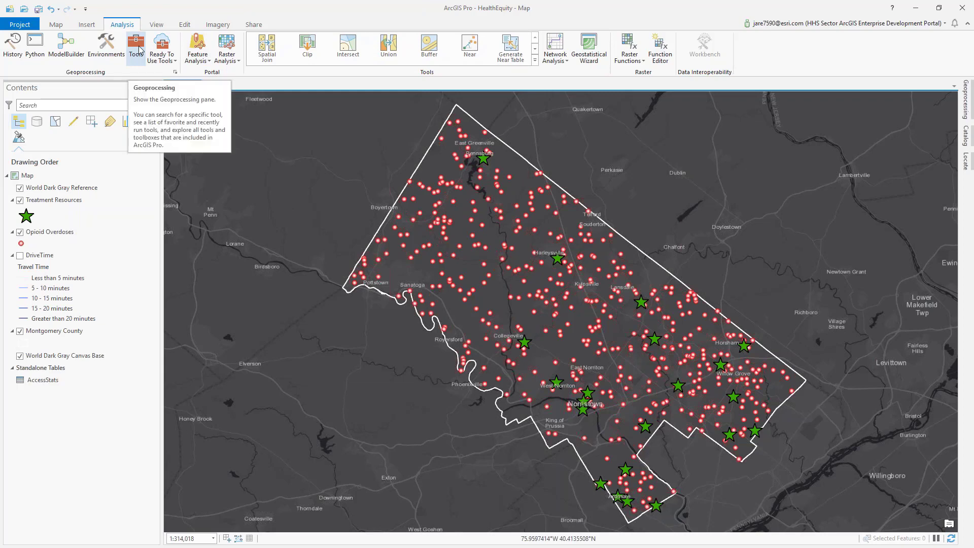
{"action": "left_click", "coordinate": [140, 49]}
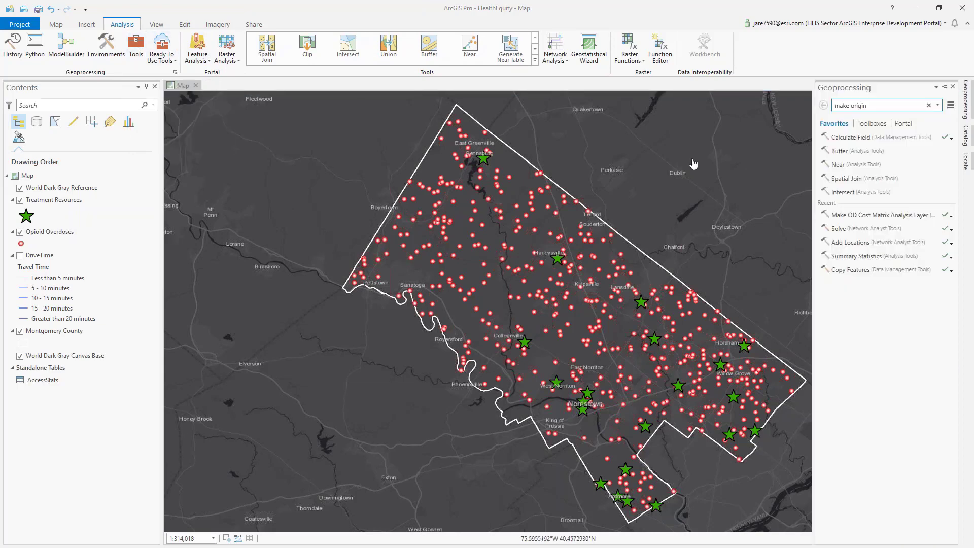
{"action": "left_click", "coordinate": [965, 106]}
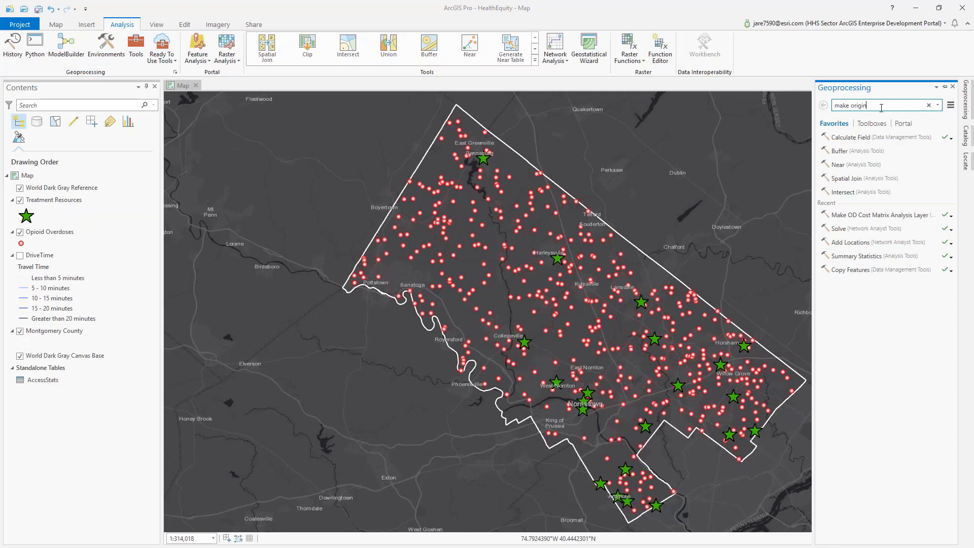
{"action": "key", "text": "Return"}
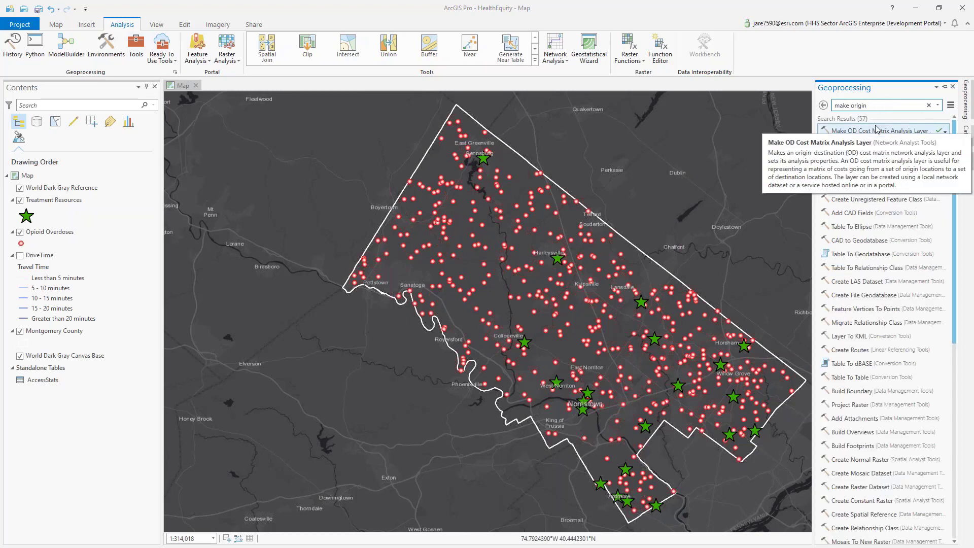
{"action": "left_click", "coordinate": [876, 130]}
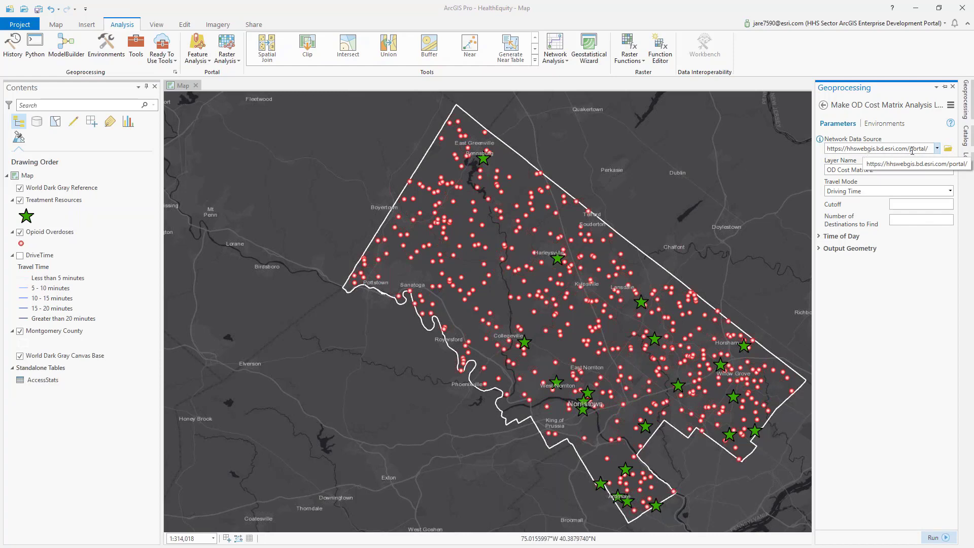
Set the network data source to Routing_ND from the Routing dataset in the project's NorthAmerica.gdb.
{"action": "left_click", "coordinate": [948, 150]}
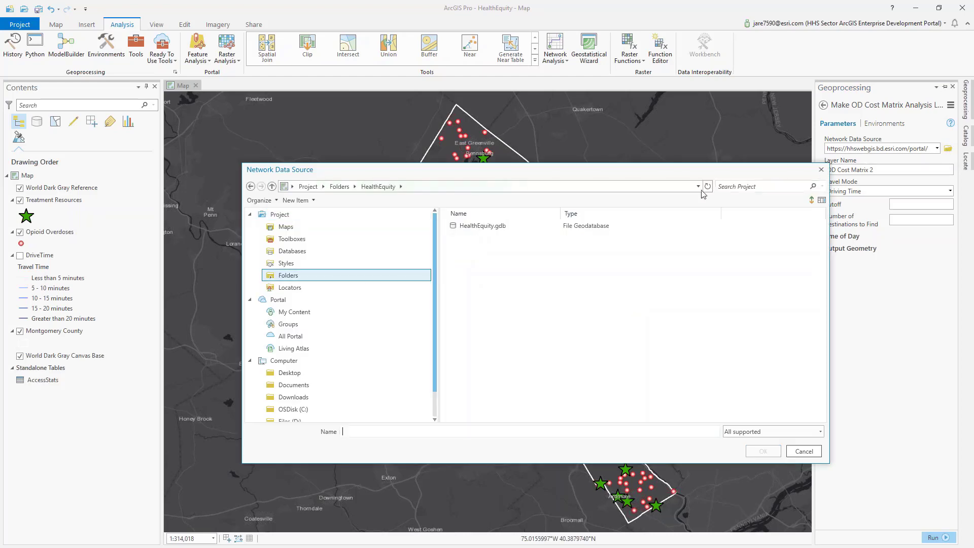
{"action": "left_click", "coordinate": [296, 251]}
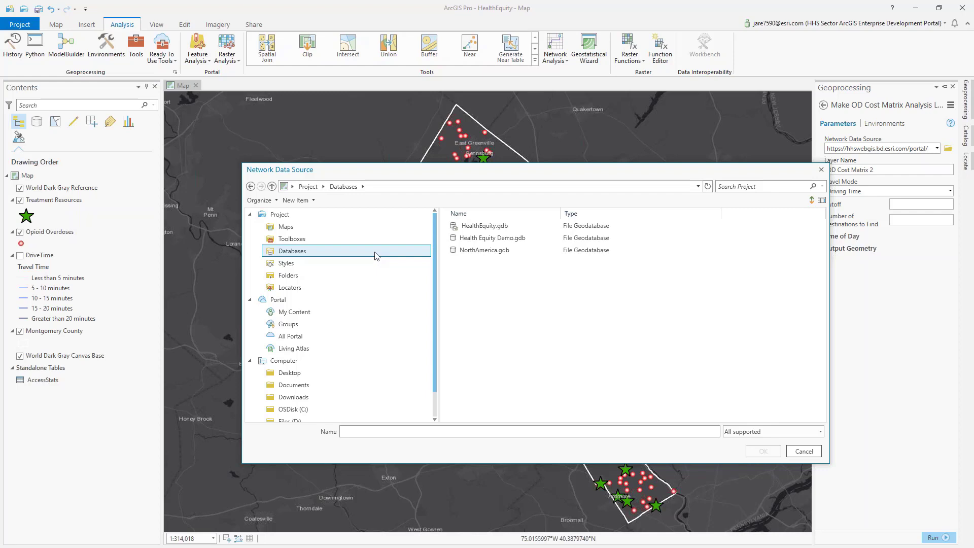
{"action": "double_click", "coordinate": [485, 251]}
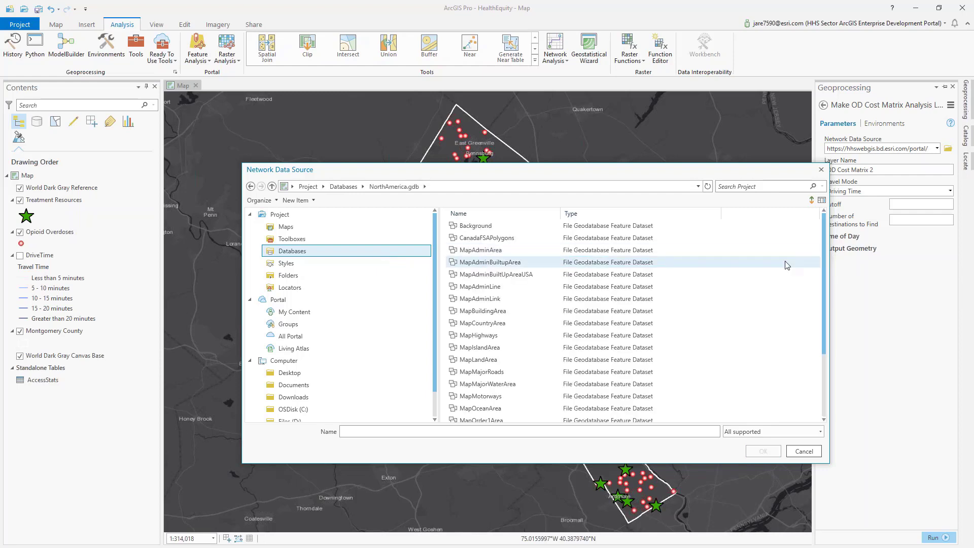
{"action": "scroll", "coordinate": [609, 330], "scroll_direction": "down", "scroll_amount": 3}
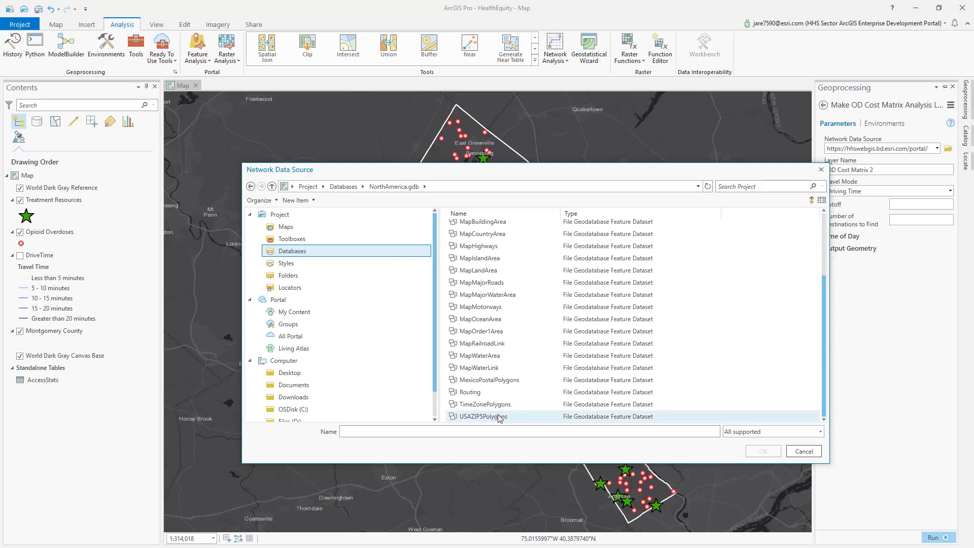
{"action": "double_click", "coordinate": [490, 393]}
{"action": "left_click", "coordinate": [472, 226]}
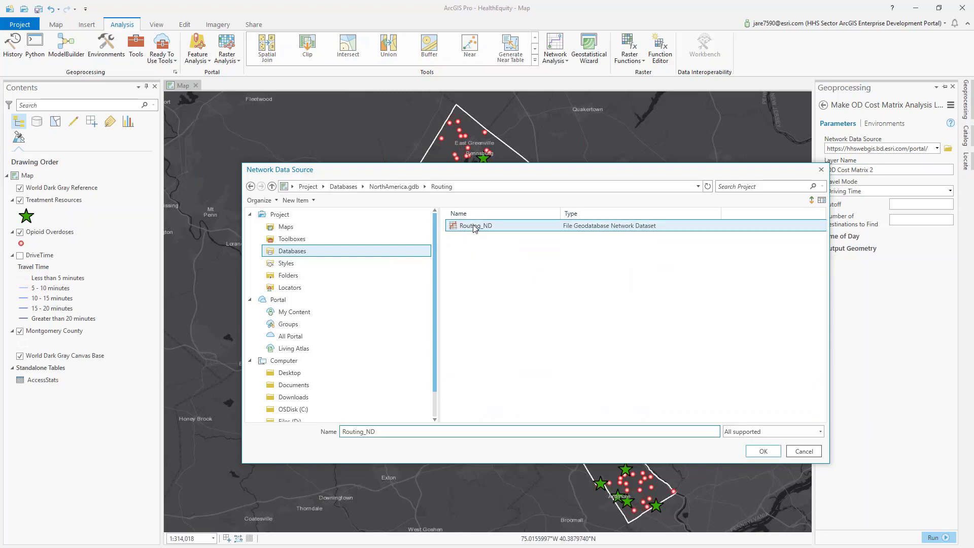
{"action": "left_click", "coordinate": [749, 451]}
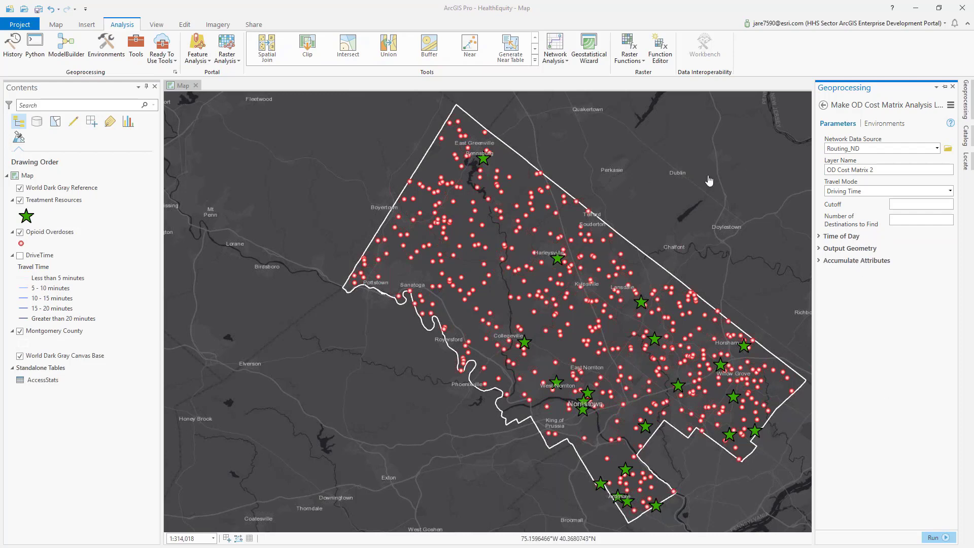
Name the new OD cost matrix layer "Accessibility Analysis".
{"action": "left_click", "coordinate": [883, 170]}
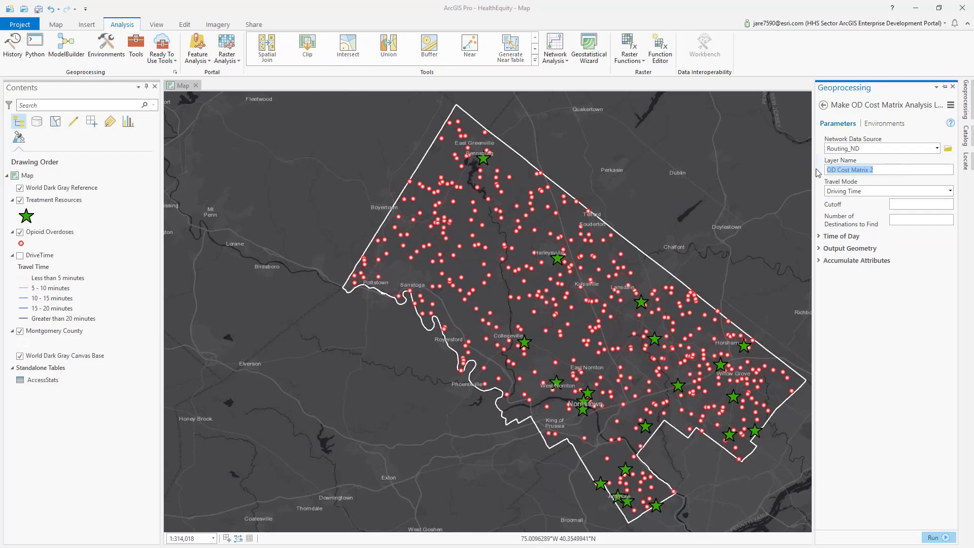
{"action": "left_click", "coordinate": [882, 171]}
{"action": "left_click_drag", "start_coordinate": [874, 170], "coordinate": [821, 168]}
{"action": "mouse_move", "coordinate": [821, 165]}
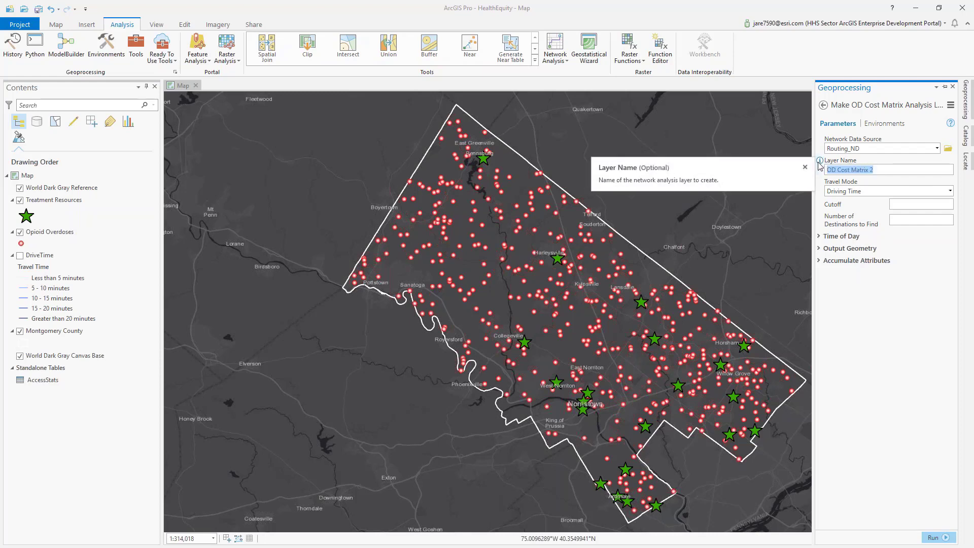
{"action": "type", "text": "Accessibility Analysis"}
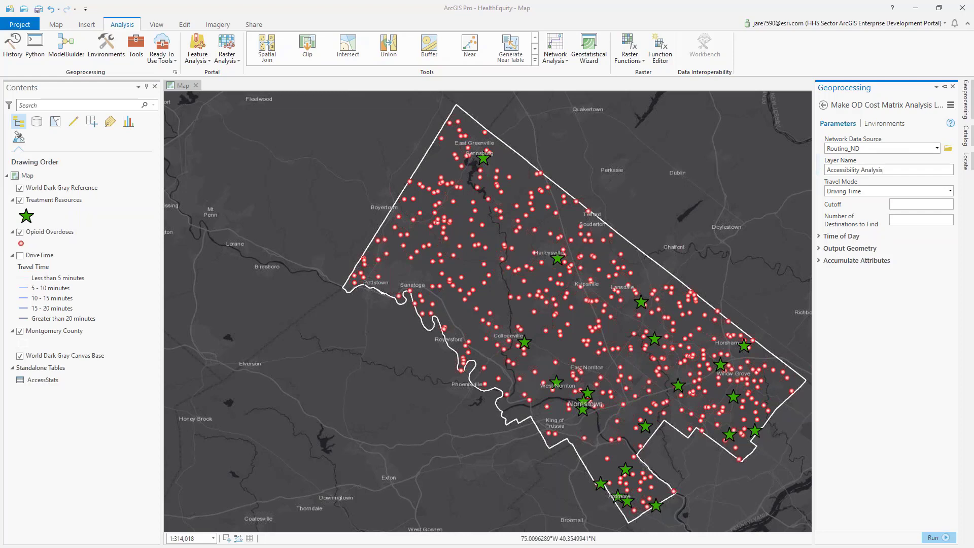
Keep Driving Time as the travel mode and set the number of destinations to find to 1.
{"action": "left_click", "coordinate": [867, 190]}
{"action": "left_click", "coordinate": [950, 191]}
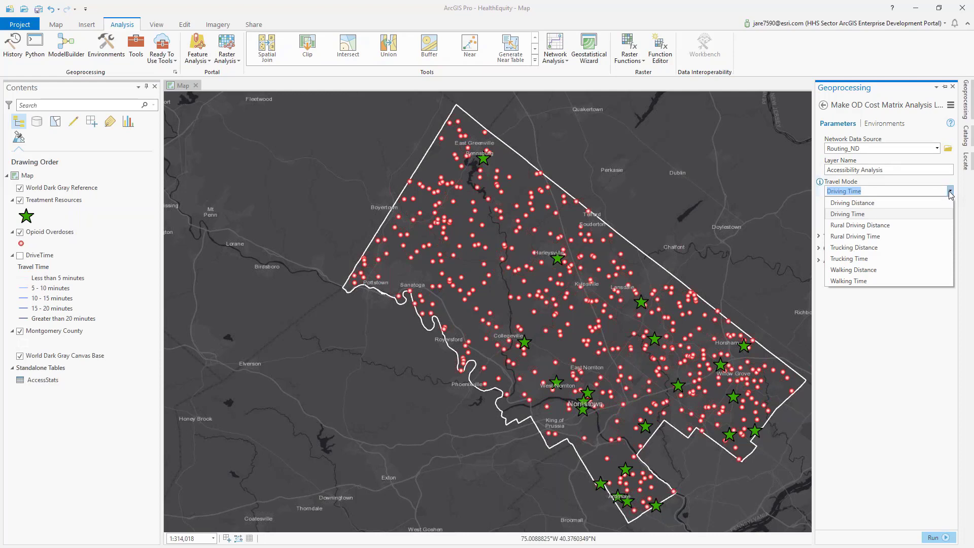
{"action": "left_click", "coordinate": [950, 194]}
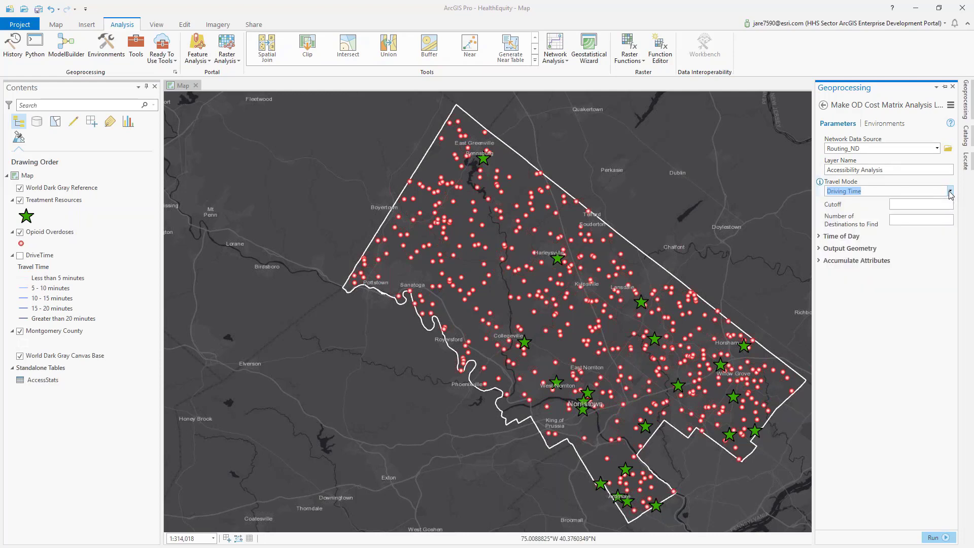
{"action": "left_click", "coordinate": [912, 219]}
Accumulate the Miles, Minutes and WalkTime attributes and run the tool to create the OD cost matrix layer.
{"action": "left_click", "coordinate": [820, 237]}
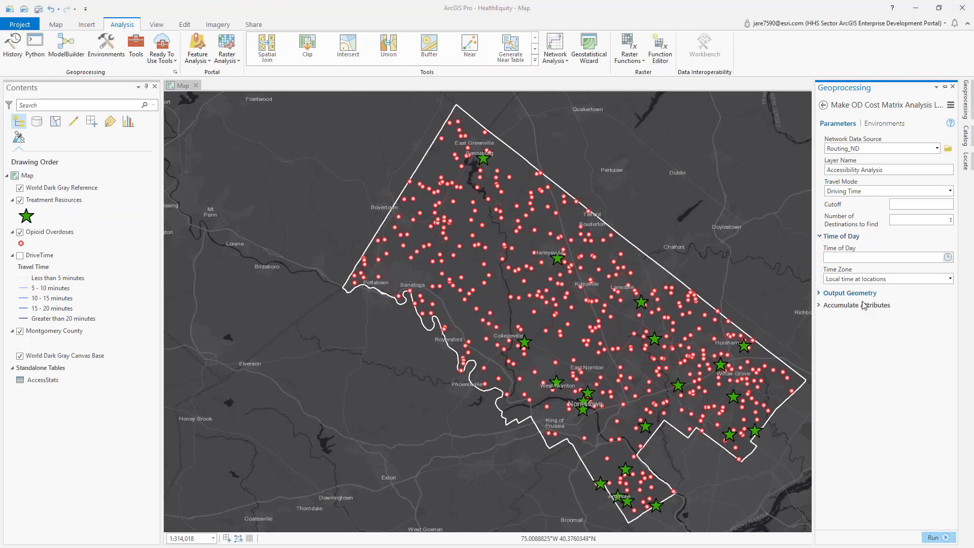
{"action": "left_click", "coordinate": [819, 296]}
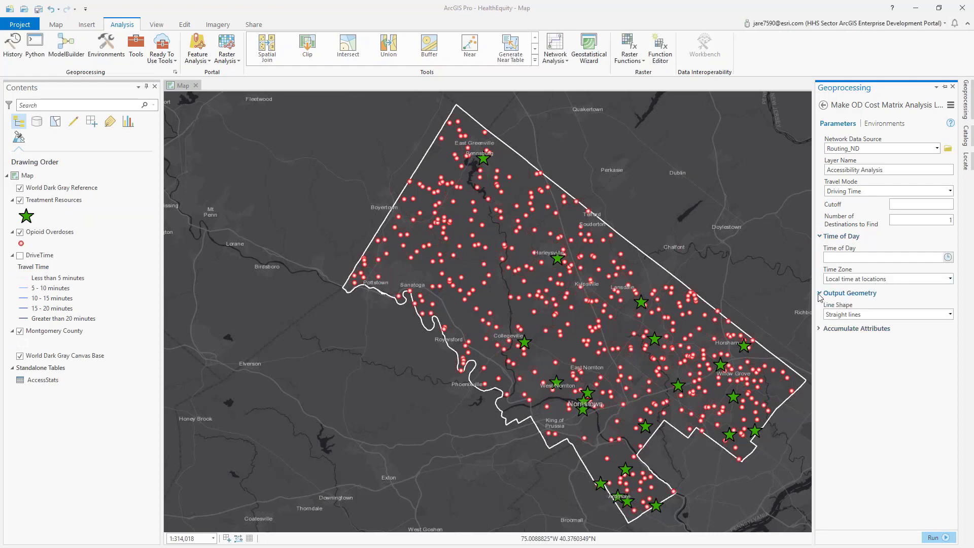
{"action": "left_click", "coordinate": [825, 330]}
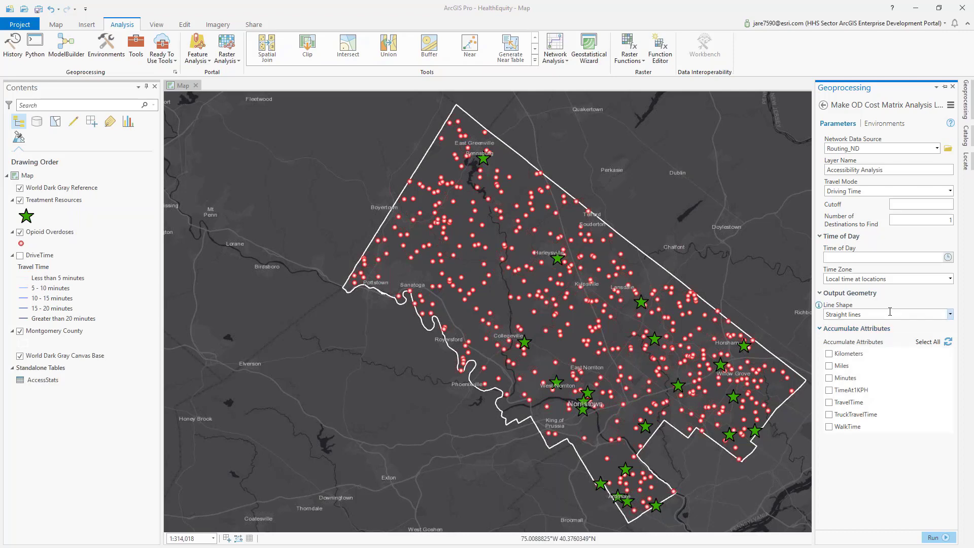
{"action": "left_click", "coordinate": [830, 366]}
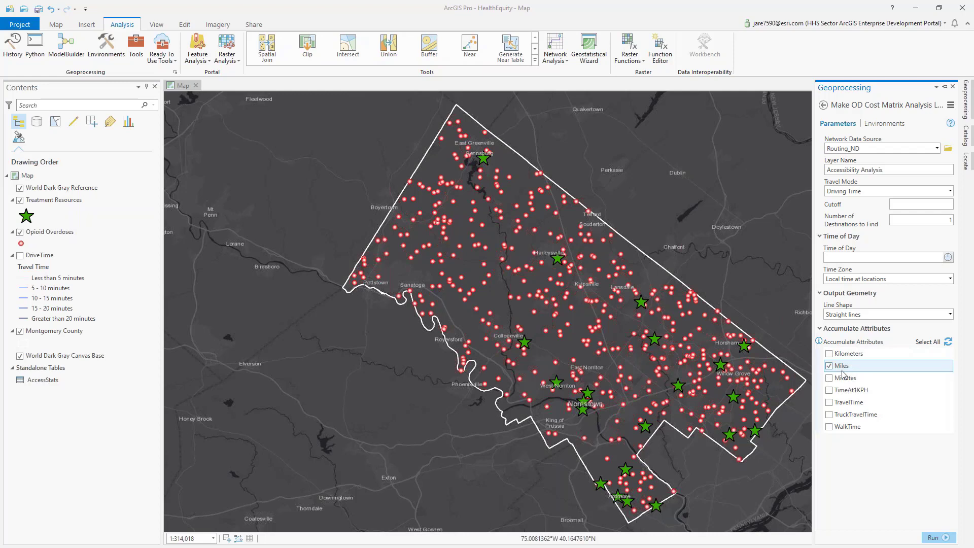
{"action": "left_click", "coordinate": [843, 377]}
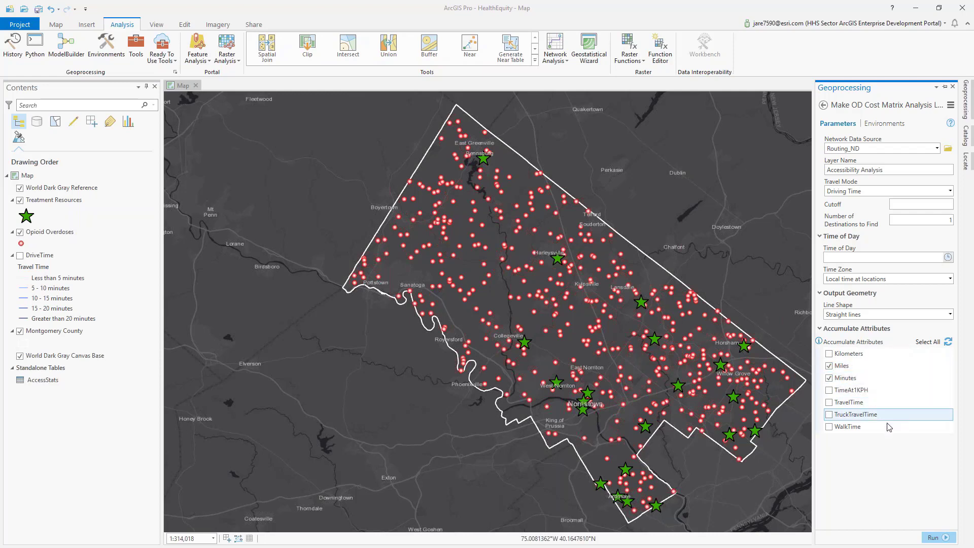
{"action": "left_click", "coordinate": [828, 427]}
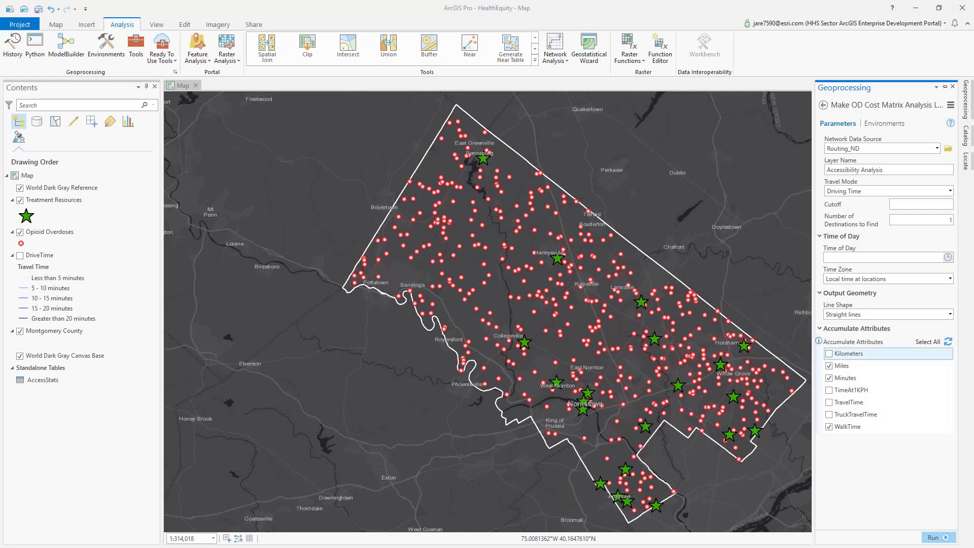
{"action": "left_click", "coordinate": [946, 539]}
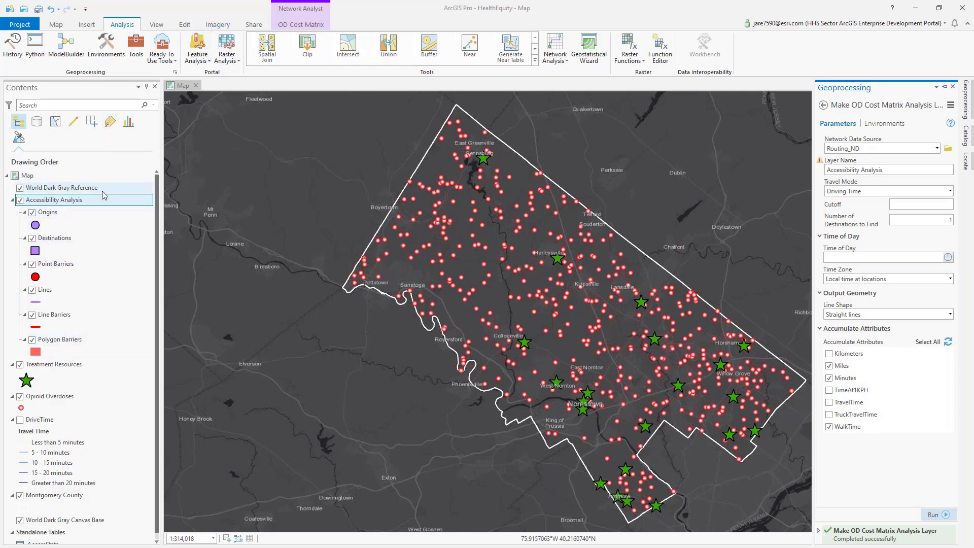
Import the Opioid Overdoses points as origins of the Accessibility Analysis layer.
{"action": "left_click", "coordinate": [304, 25]}
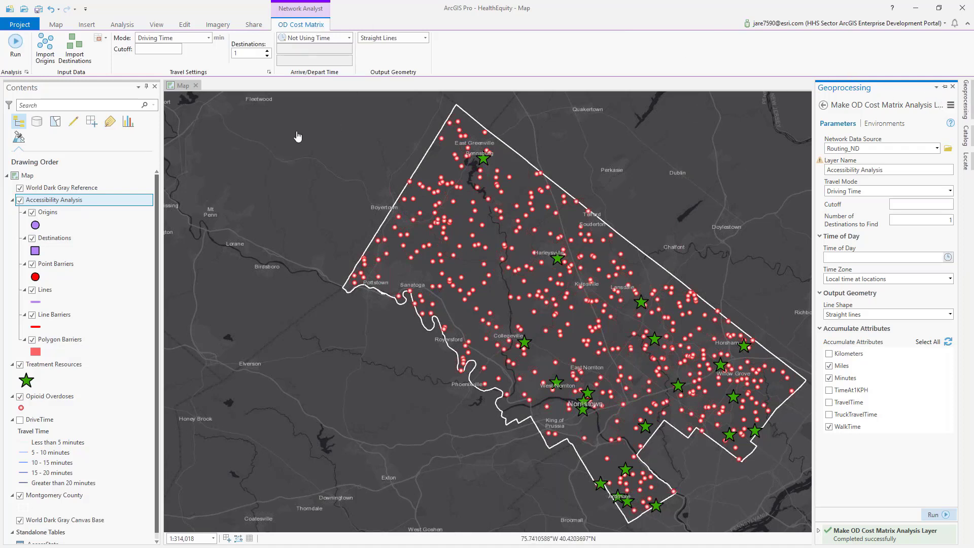
{"action": "left_click", "coordinate": [49, 57]}
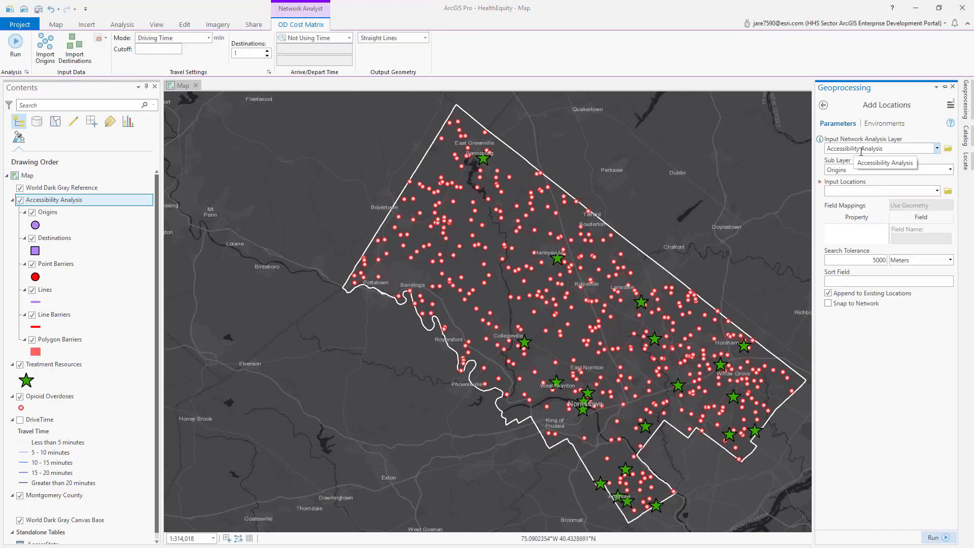
{"action": "left_click", "coordinate": [937, 190]}
{"action": "left_click", "coordinate": [884, 250]}
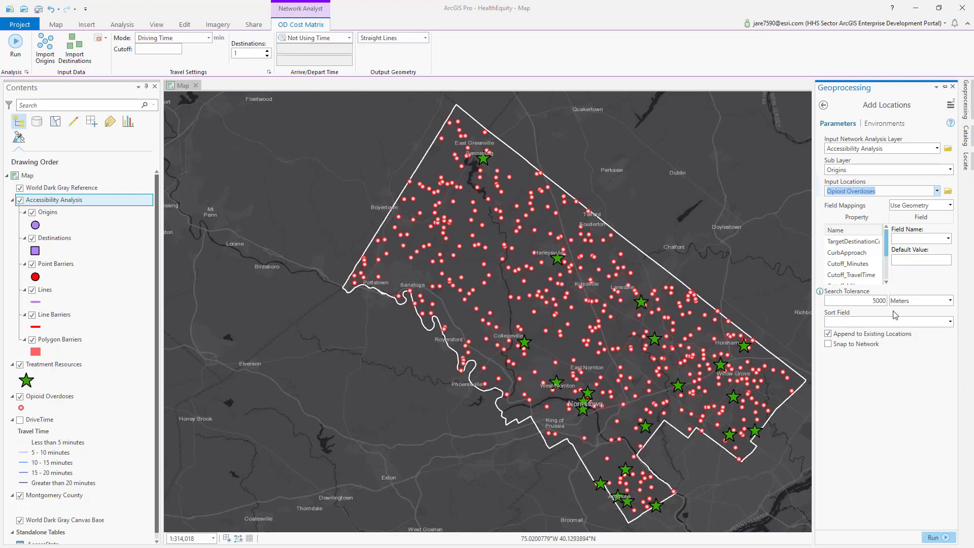
{"action": "left_click", "coordinate": [934, 537]}
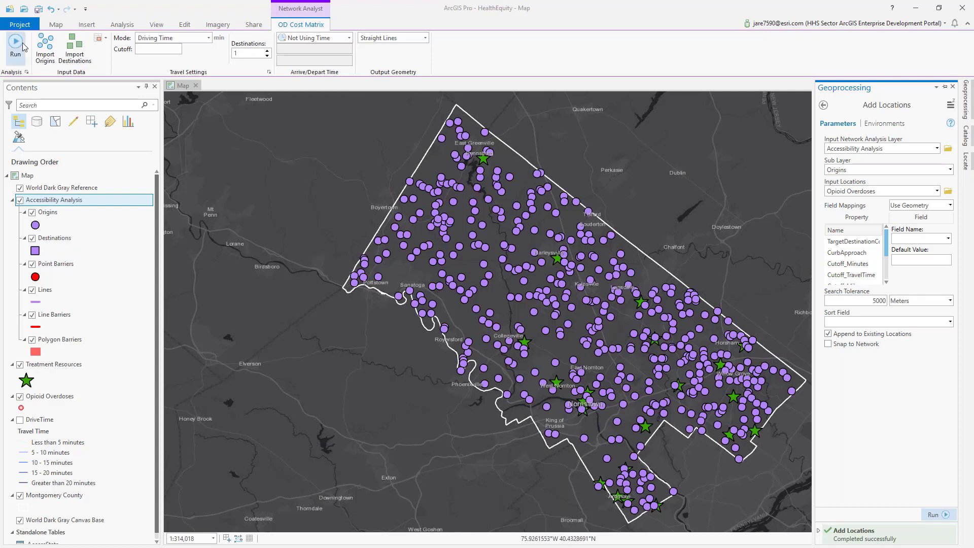
Import the Treatment Resources points as destinations of the Accessibility Analysis layer.
{"action": "left_click", "coordinate": [80, 56]}
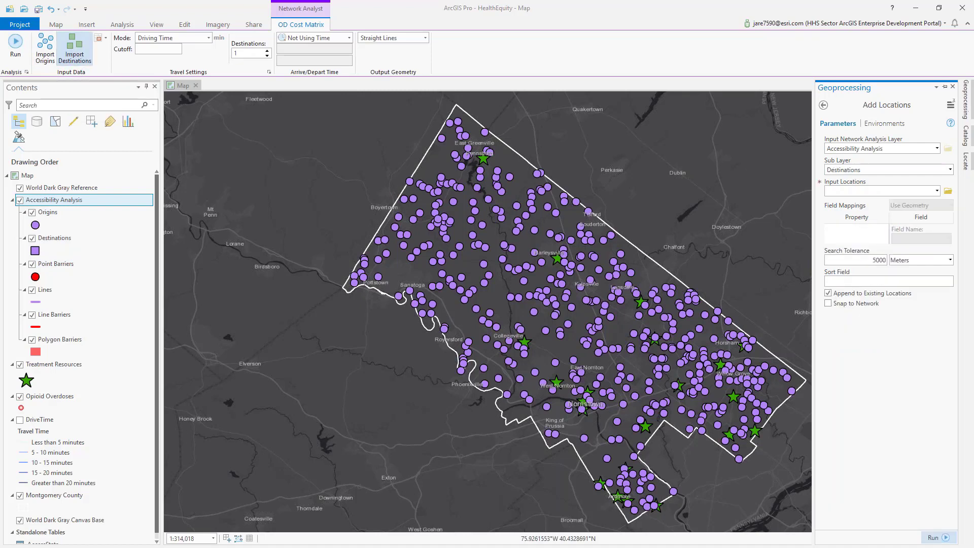
{"action": "left_click", "coordinate": [937, 191]}
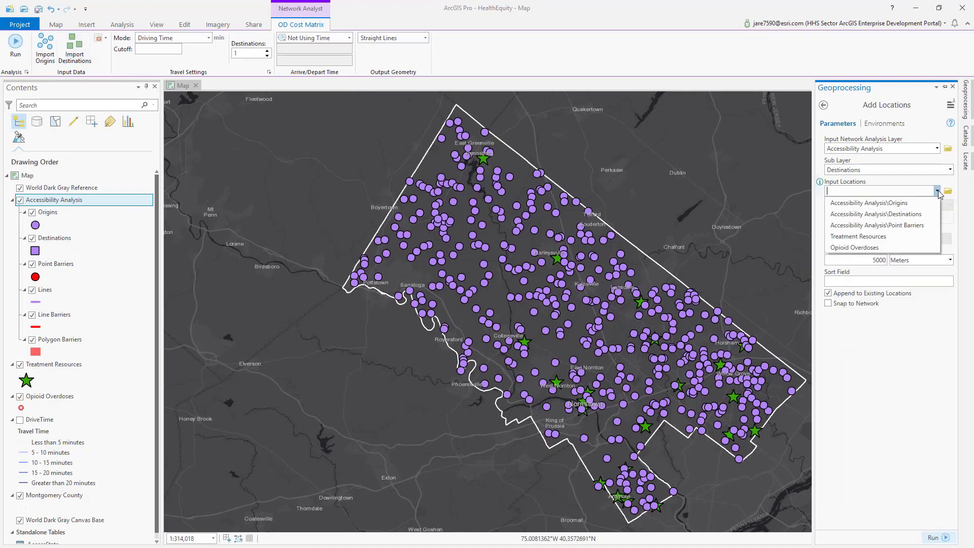
{"action": "left_click", "coordinate": [893, 236]}
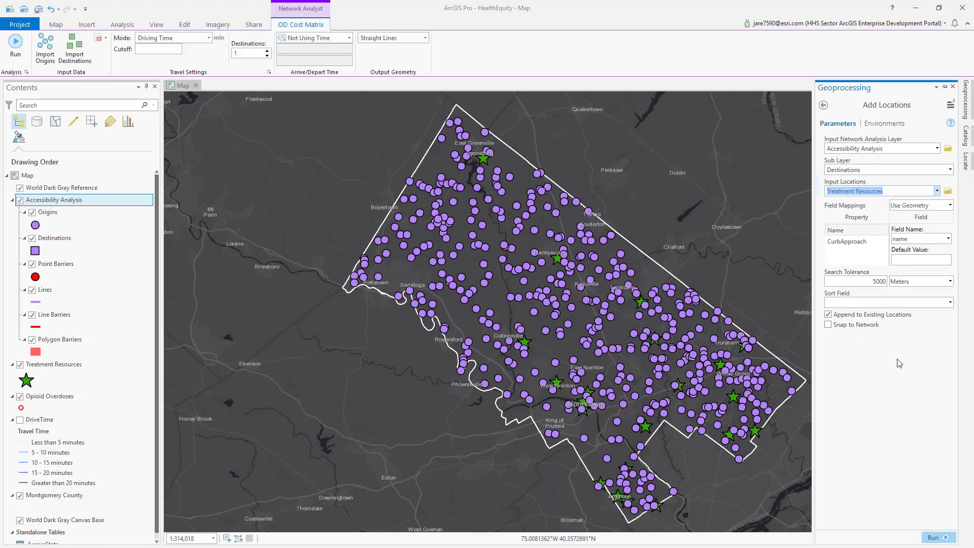
{"action": "left_click", "coordinate": [943, 538]}
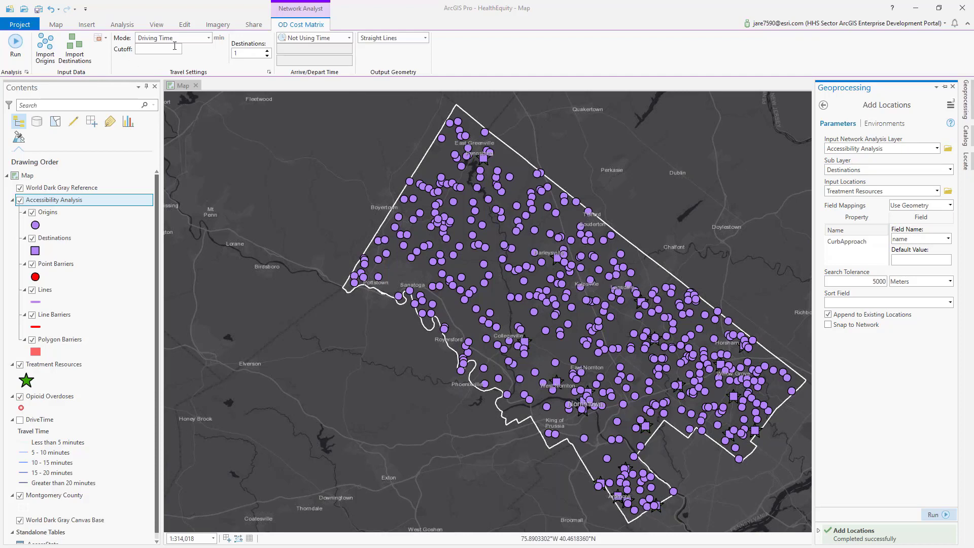
Select Driving Time as the travel mode in the OD cost matrix travel settings.
{"action": "left_click", "coordinate": [208, 38]}
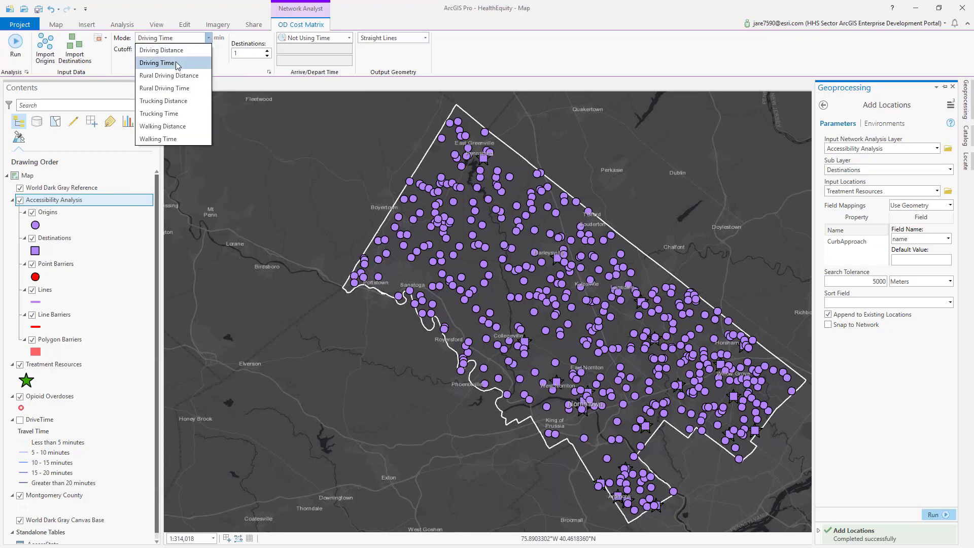
{"action": "left_click", "coordinate": [176, 63]}
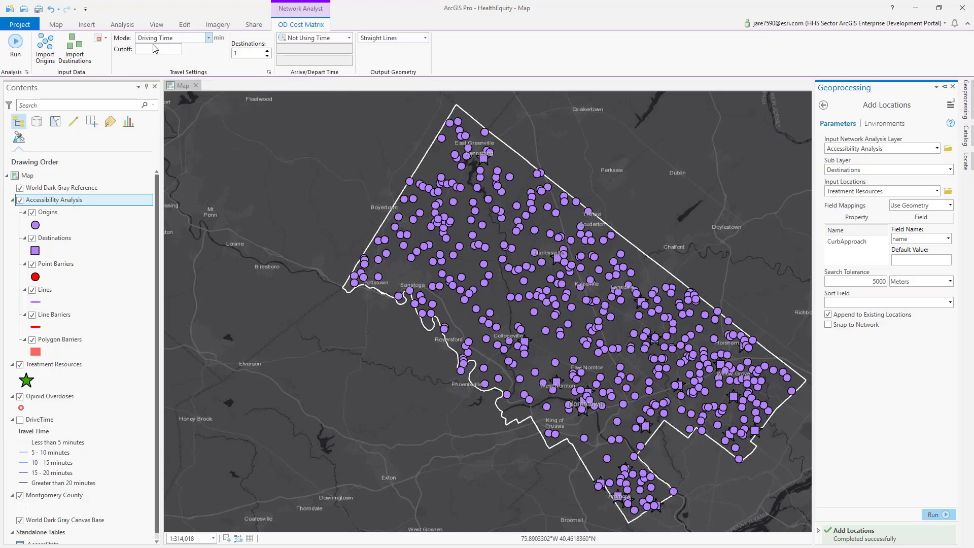
Keep the arrive/depart setting at Not Using Time and run the OD cost matrix analysis.
{"action": "left_click", "coordinate": [348, 40]}
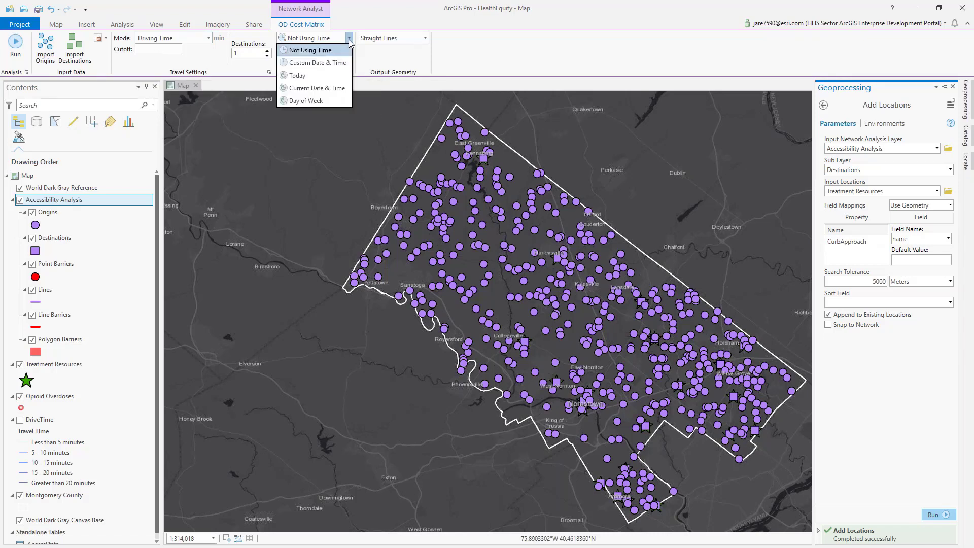
{"action": "left_click", "coordinate": [349, 40]}
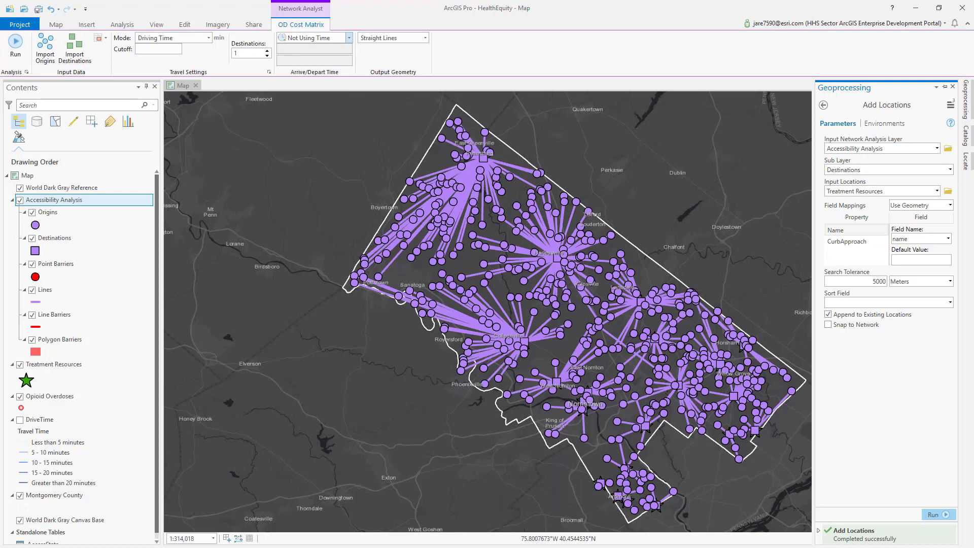
Hide the Accessibility Analysis layer and make the DriveTime layer visible on the map.
{"action": "left_click", "coordinate": [696, 179]}
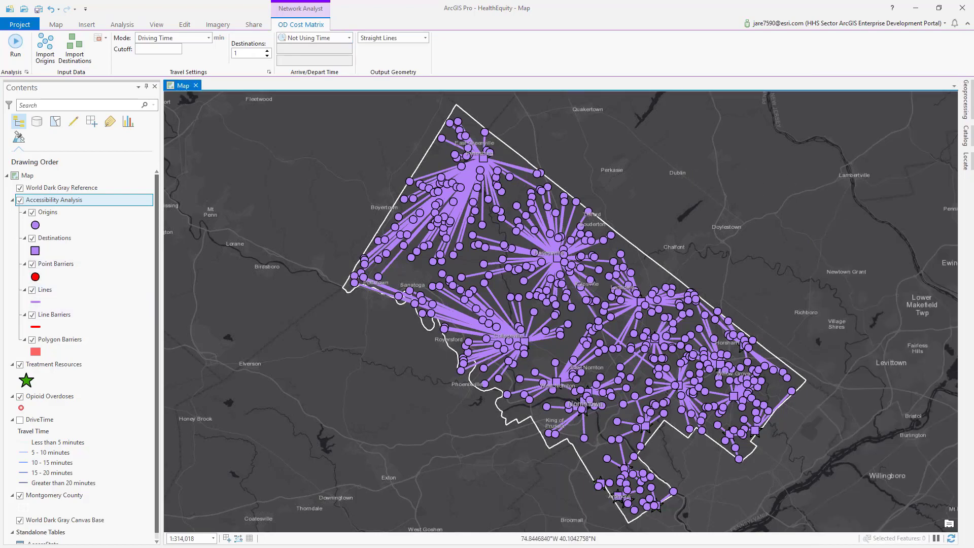
{"action": "left_click", "coordinate": [20, 200]}
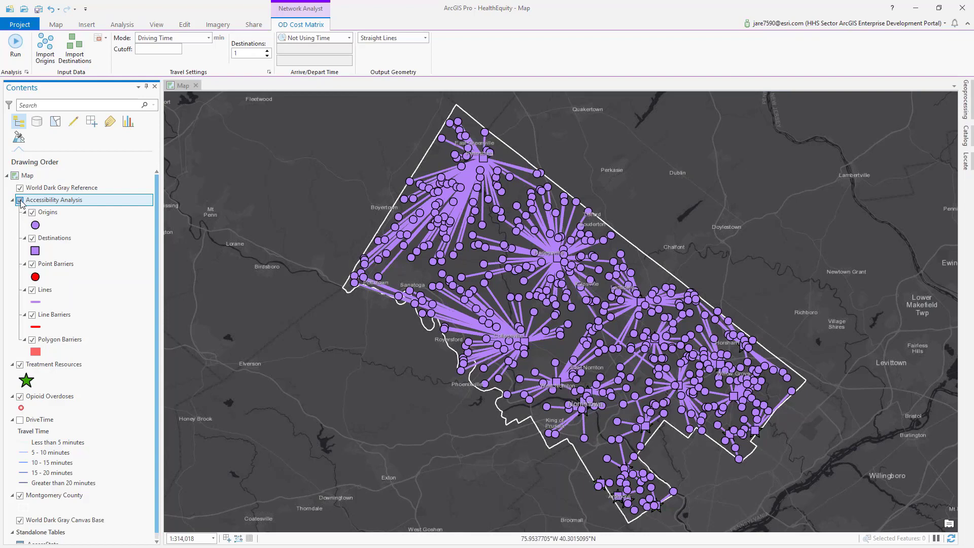
{"action": "left_click", "coordinate": [19, 420]}
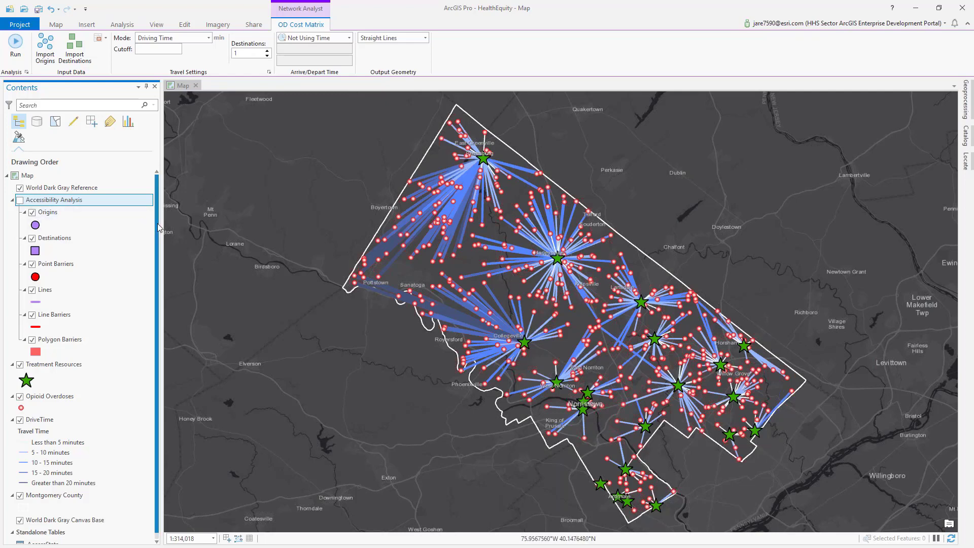
Open the attribute table of the DriveTime layer and shrink it so more of the map shows above it.
{"action": "scroll", "coordinate": [132, 238], "scroll_direction": "down", "scroll_amount": 1}
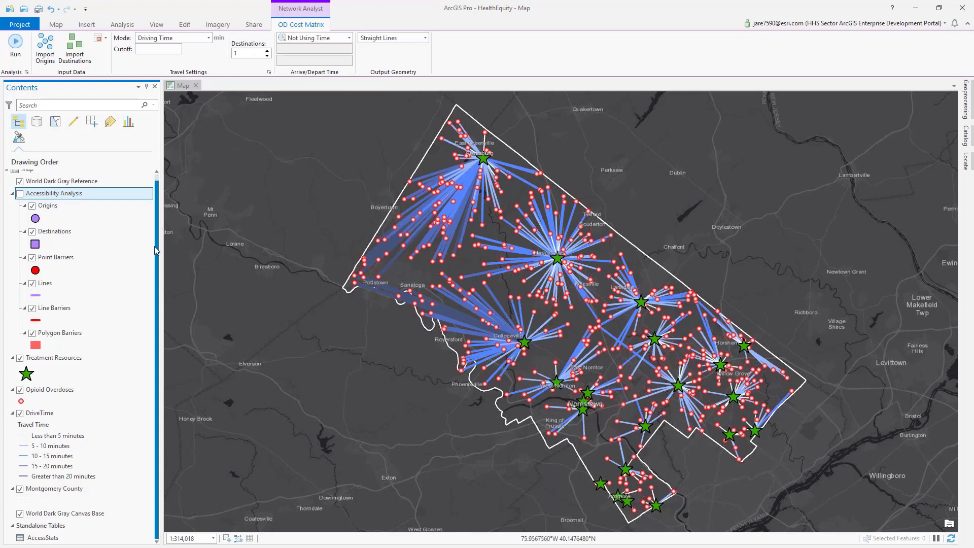
{"action": "right_click", "coordinate": [47, 417]}
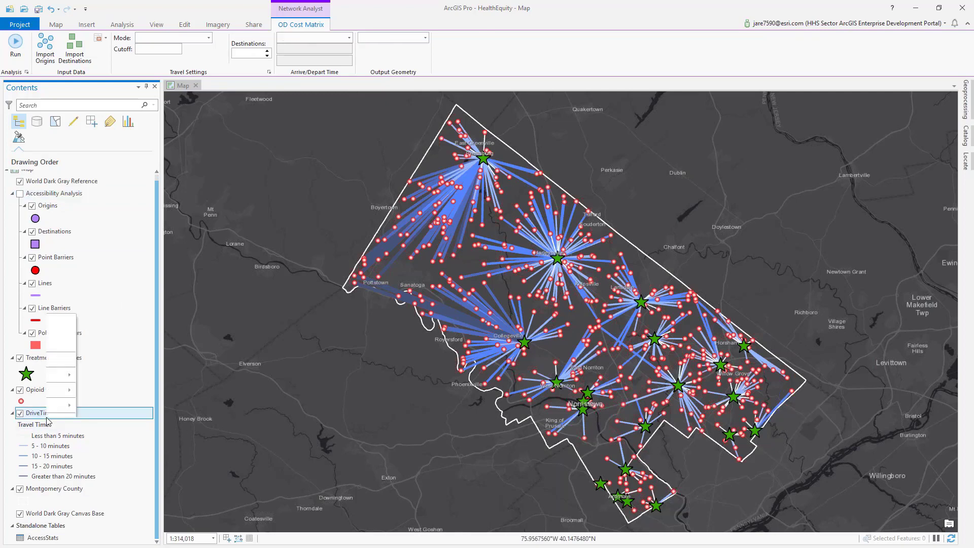
{"action": "left_click", "coordinate": [89, 181]}
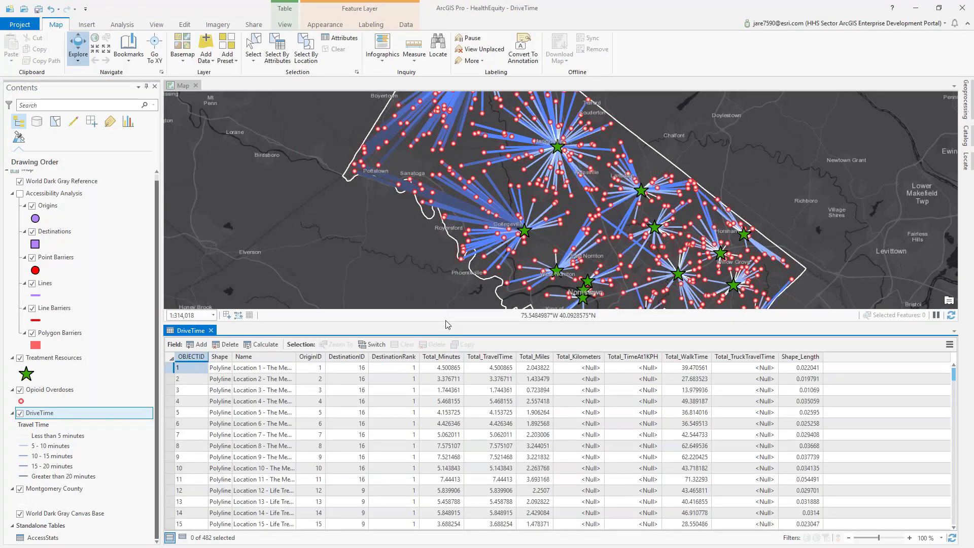
{"action": "left_click_drag", "start_coordinate": [445, 327], "coordinate": [447, 415]}
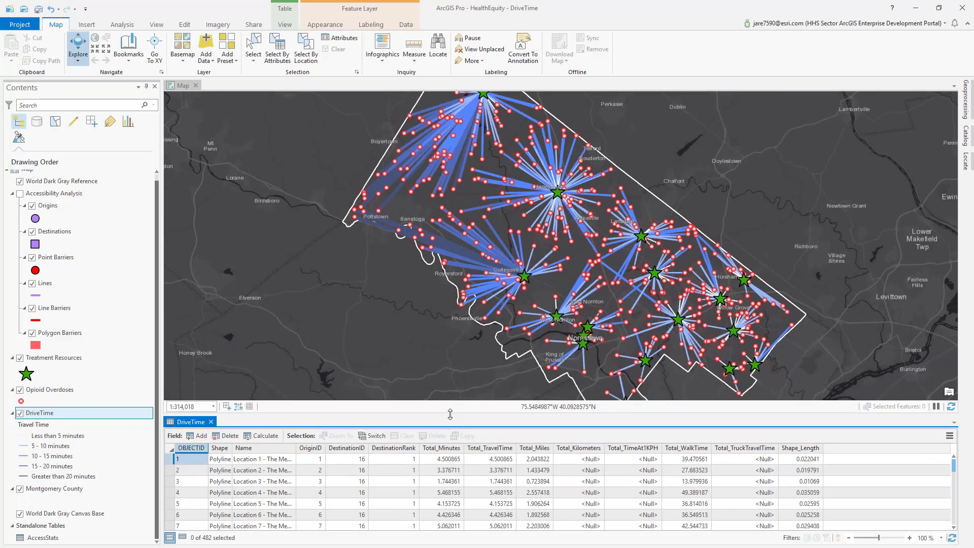
{"action": "left_click_drag", "start_coordinate": [450, 414], "coordinate": [450, 392]}
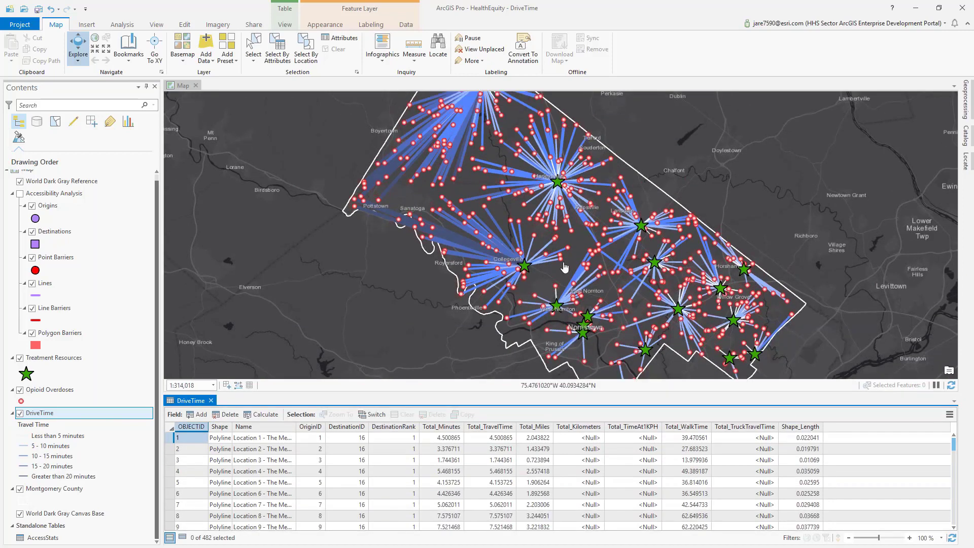
{"action": "left_click_drag", "start_coordinate": [468, 196], "coordinate": [456, 232]}
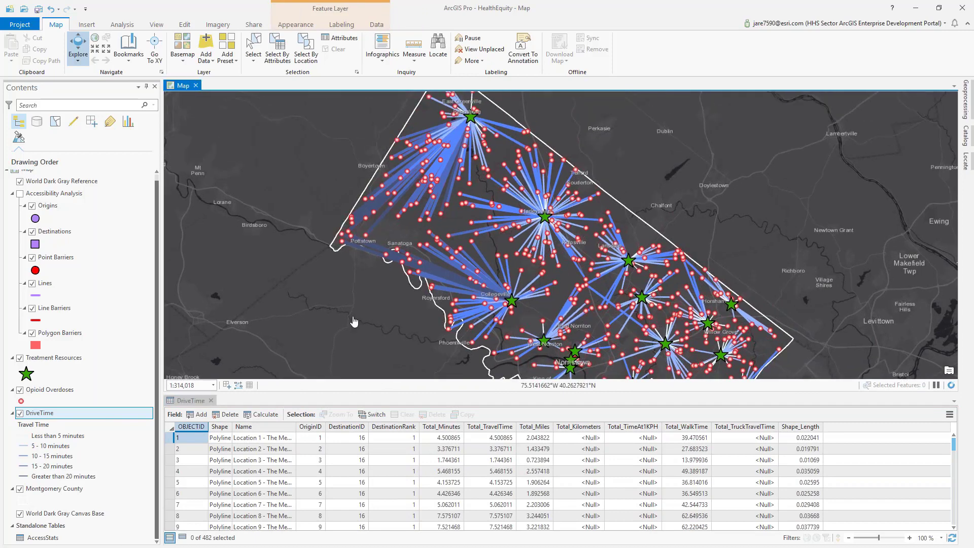
Highlight the lines of the second and first DriveTime records, and inspect the attributes of a line near Pottstown.
{"action": "left_click", "coordinate": [173, 449]}
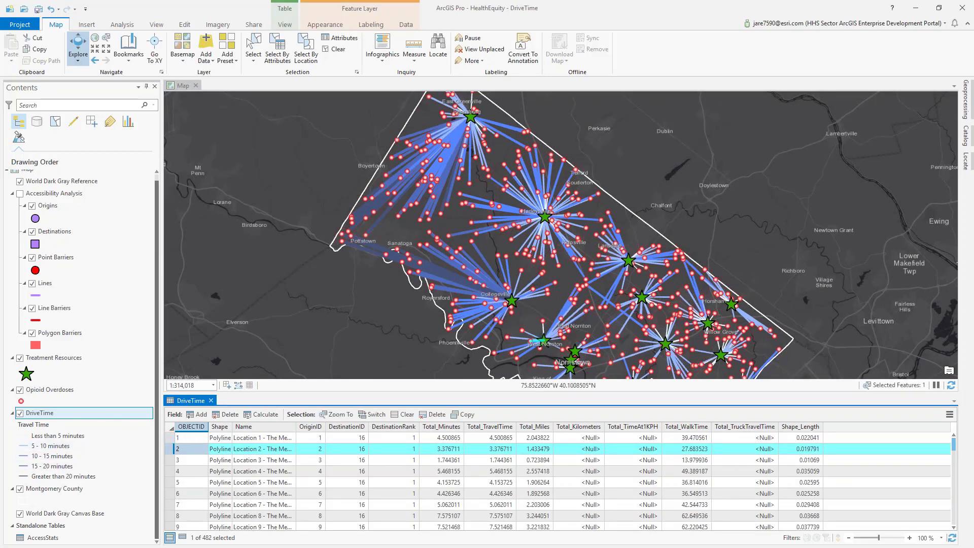
{"action": "left_click", "coordinate": [170, 437]}
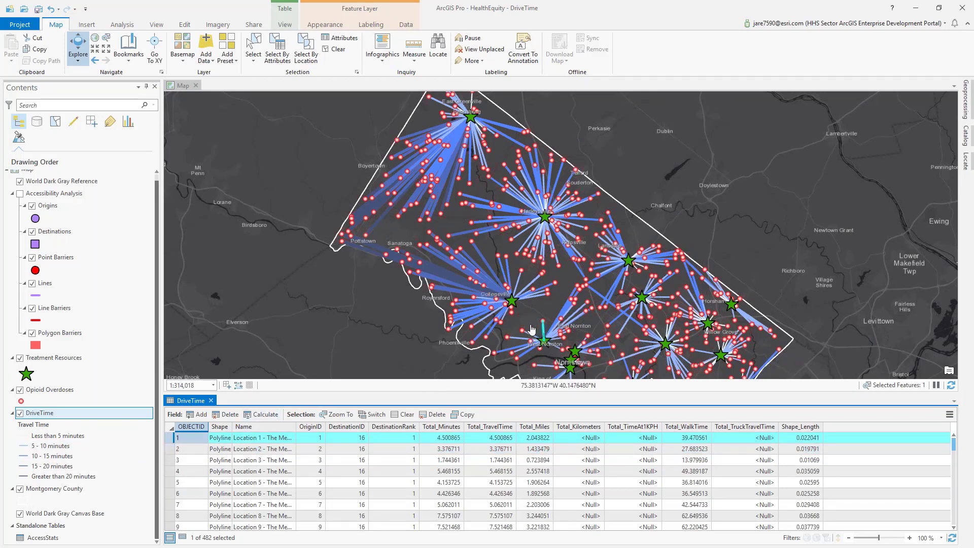
{"action": "left_click", "coordinate": [352, 219]}
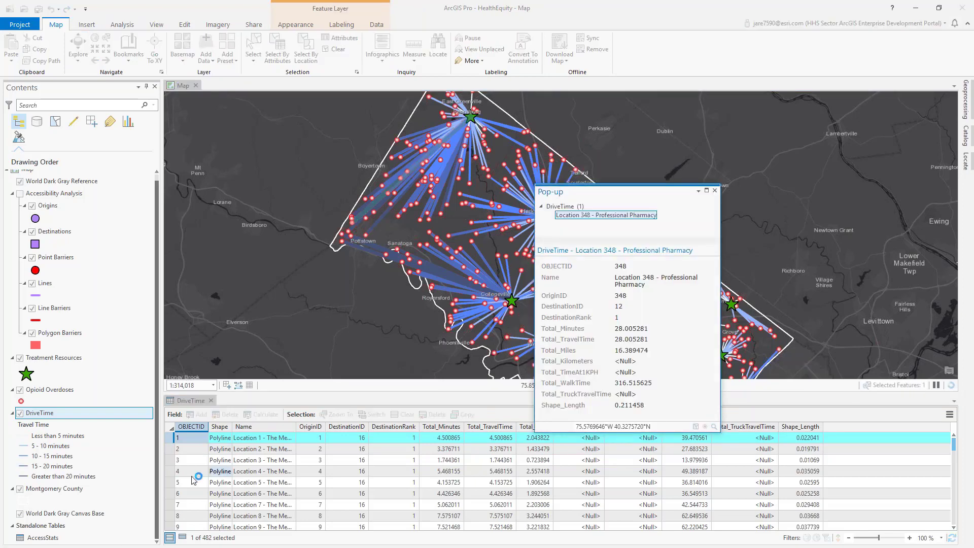
{"action": "left_click", "coordinate": [713, 191]}
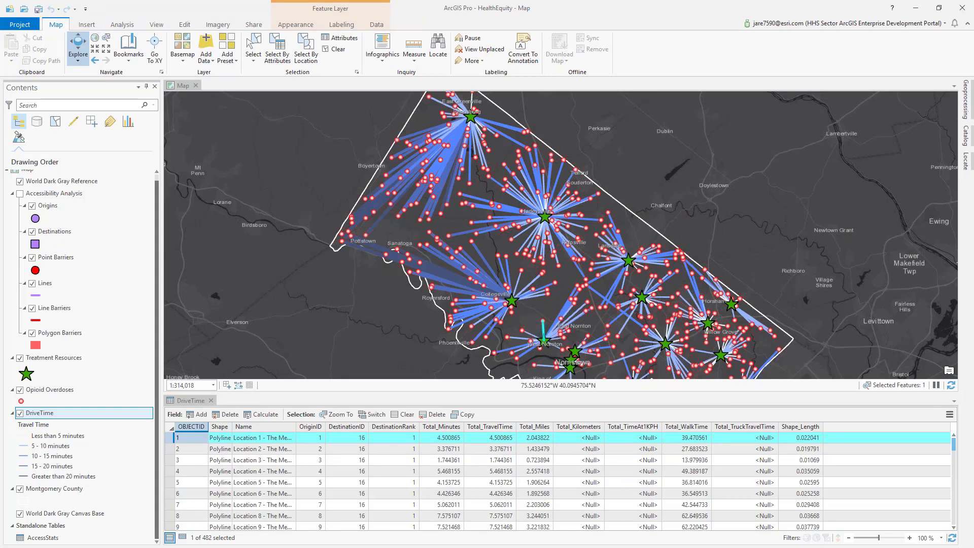
Chart the statistics of the Total_Minutes field and examine individual histogram bars up to the mean on the map.
{"action": "right_click", "coordinate": [437, 429]}
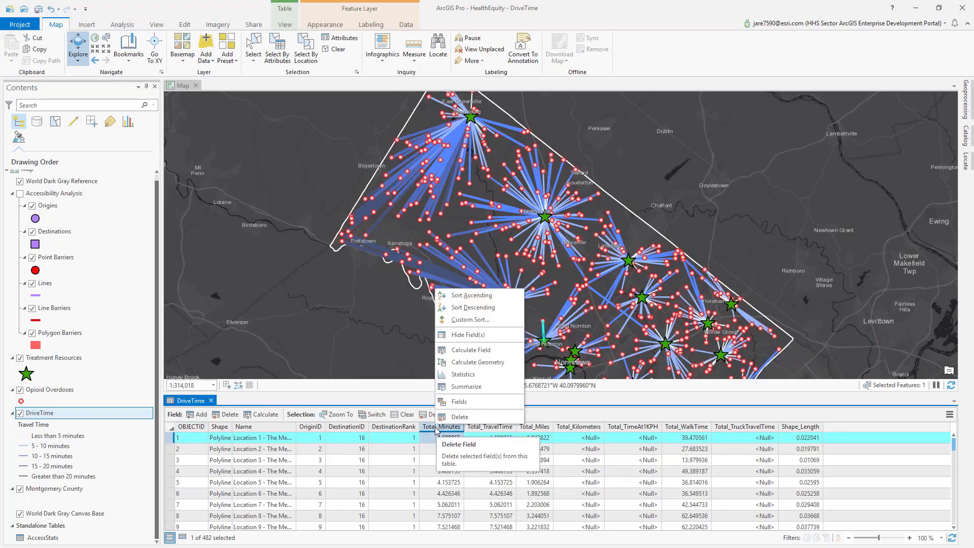
{"action": "left_click", "coordinate": [462, 374]}
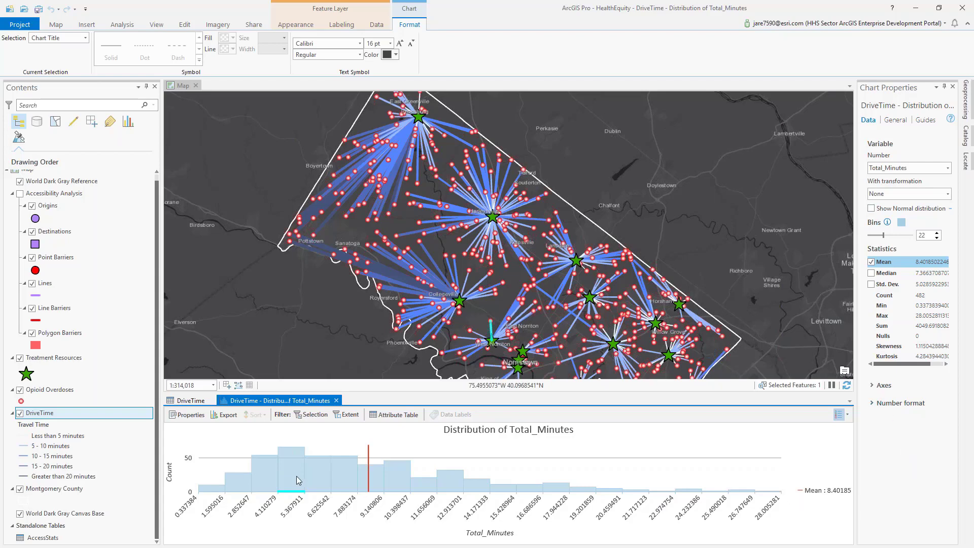
{"action": "mouse_move", "coordinate": [293, 477]}
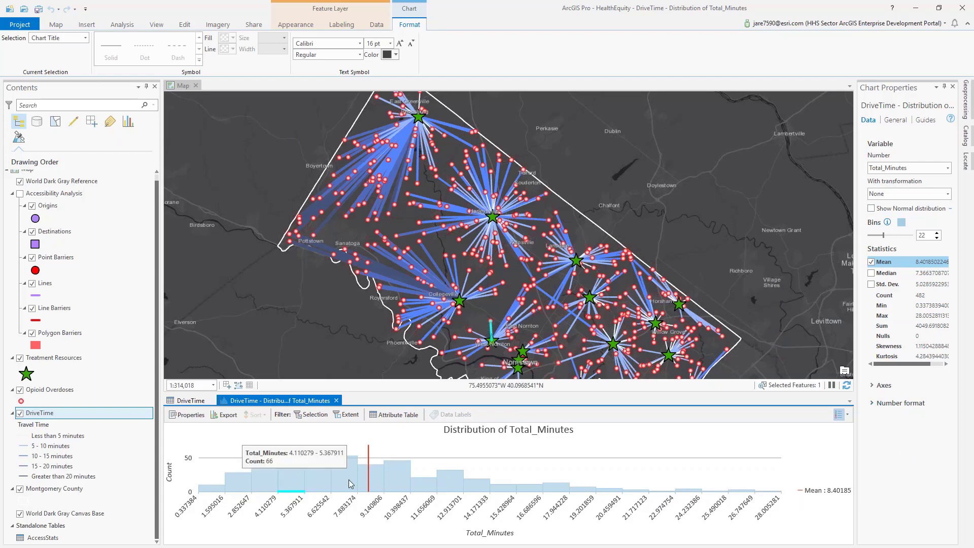
{"action": "left_click", "coordinate": [275, 489]}
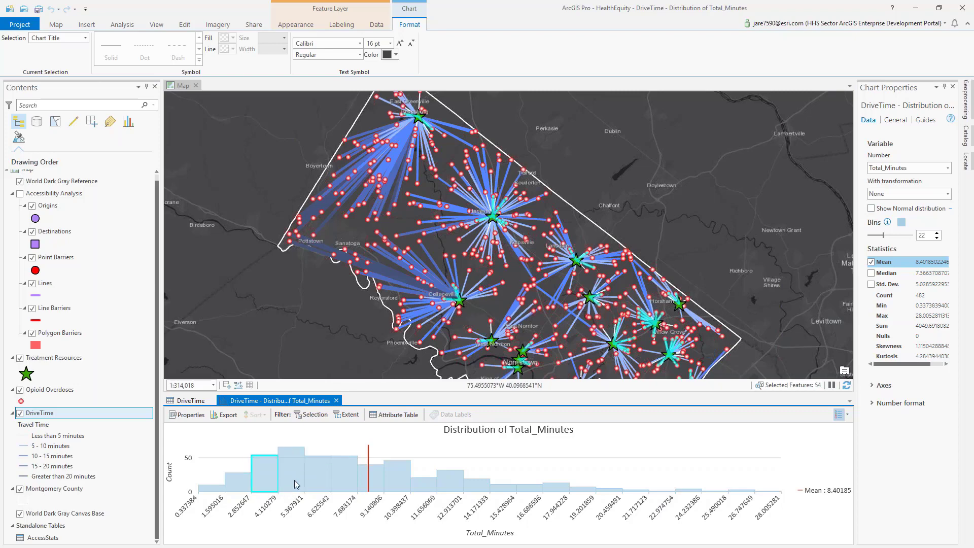
{"action": "left_click", "coordinate": [296, 484]}
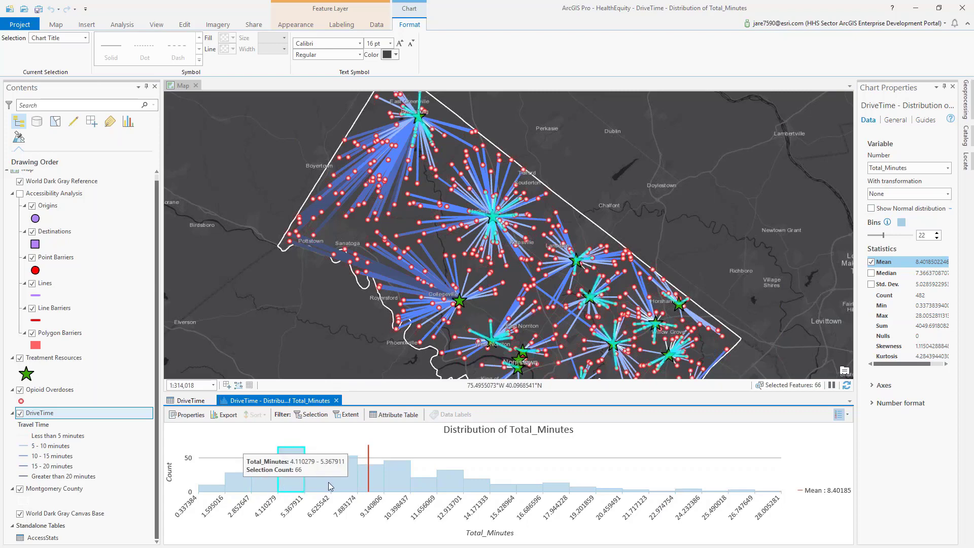
{"action": "left_click", "coordinate": [353, 486]}
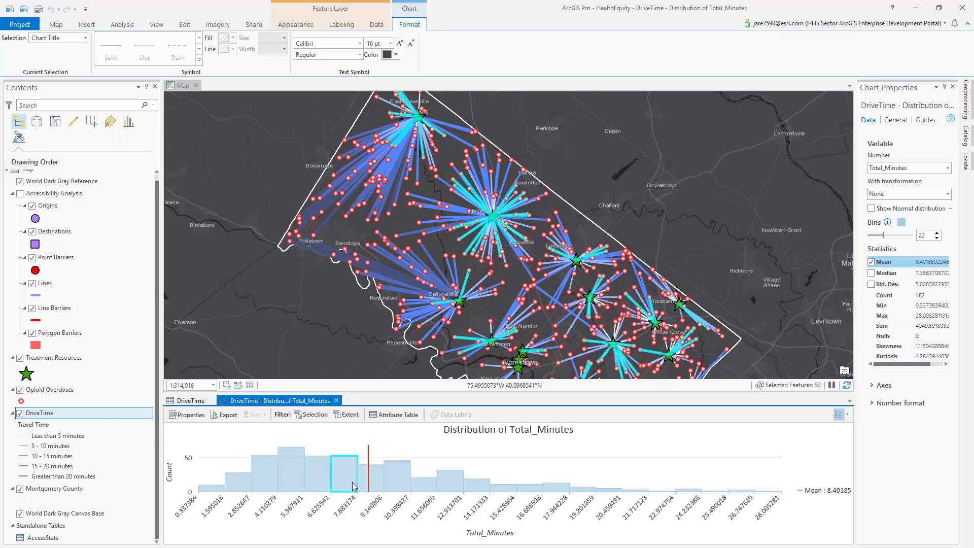
{"action": "left_click", "coordinate": [381, 483]}
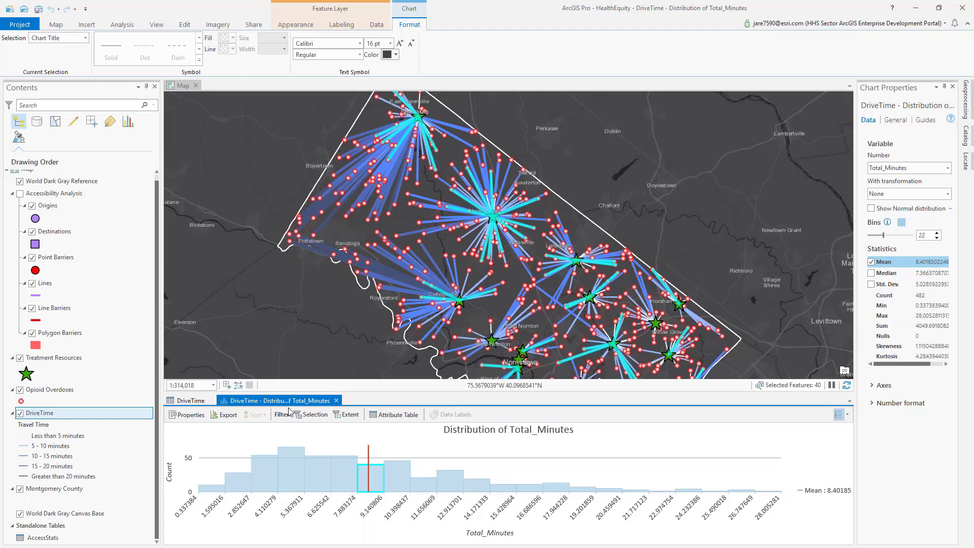
{"action": "left_click", "coordinate": [336, 400]}
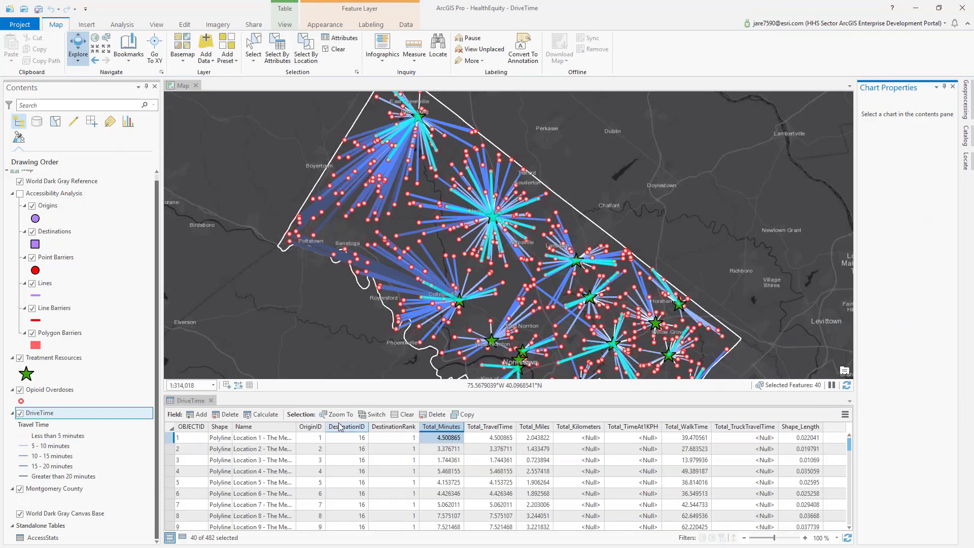
Summarize DriveTime by the Total_TravelTime case field, with Mean as the statistic for Total_Minutes.
{"action": "right_click", "coordinate": [484, 428]}
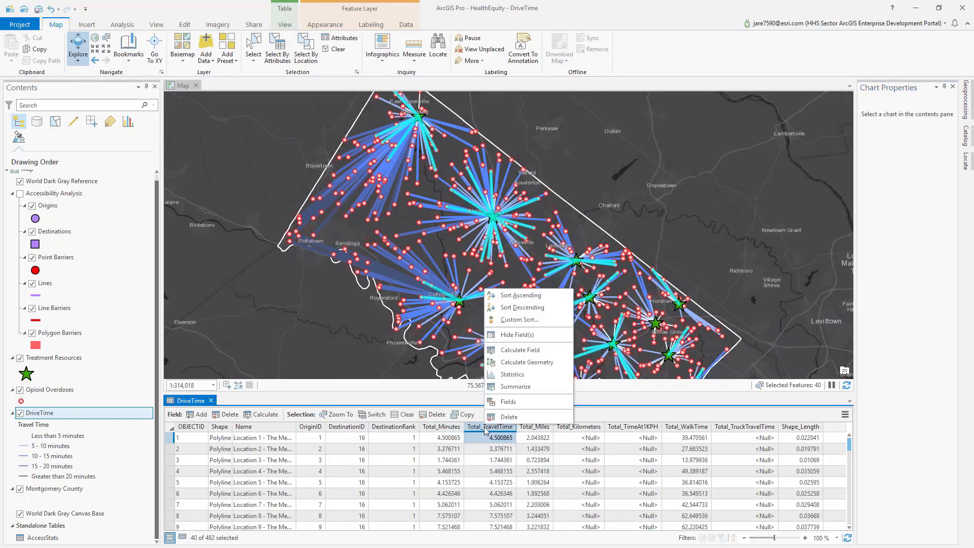
{"action": "left_click", "coordinate": [516, 387]}
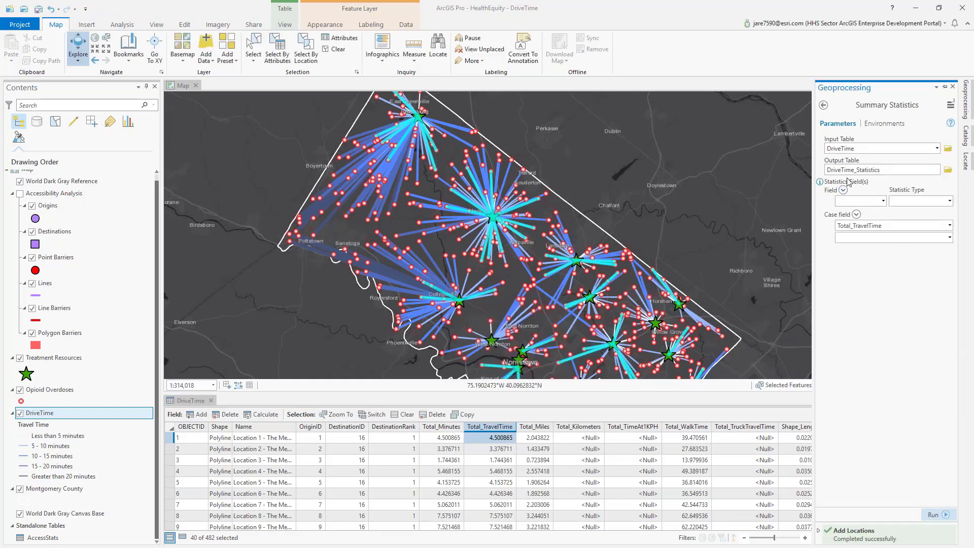
{"action": "left_click", "coordinate": [883, 201]}
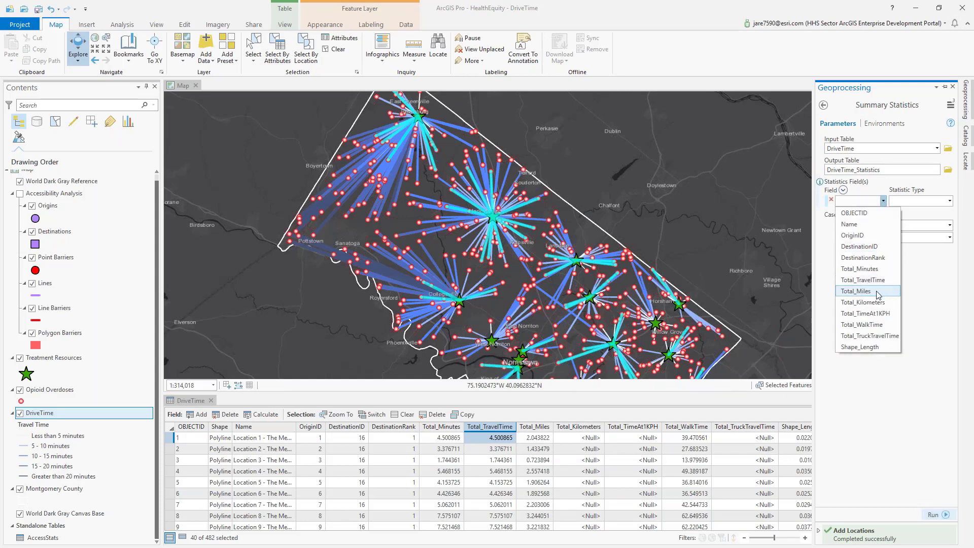
{"action": "left_click", "coordinate": [861, 269]}
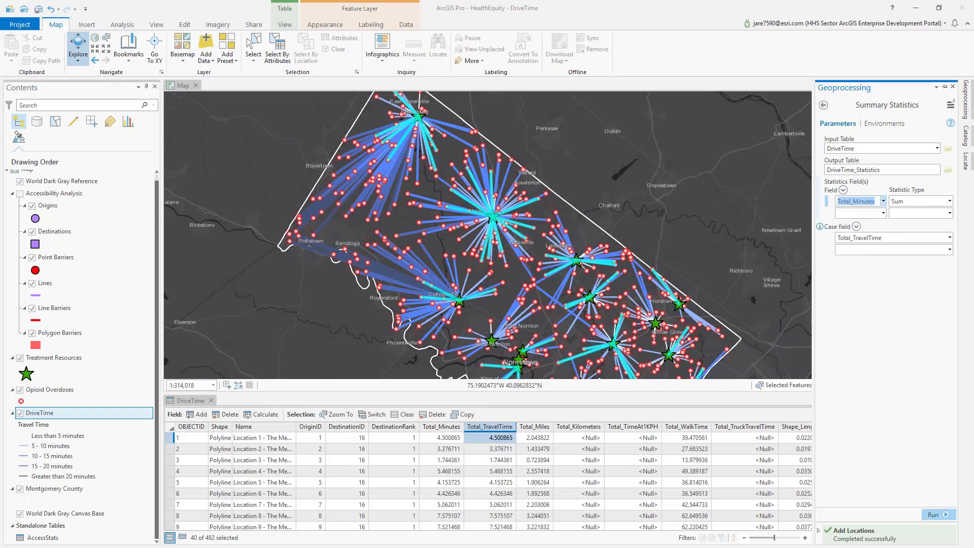
{"action": "left_click", "coordinate": [948, 202]}
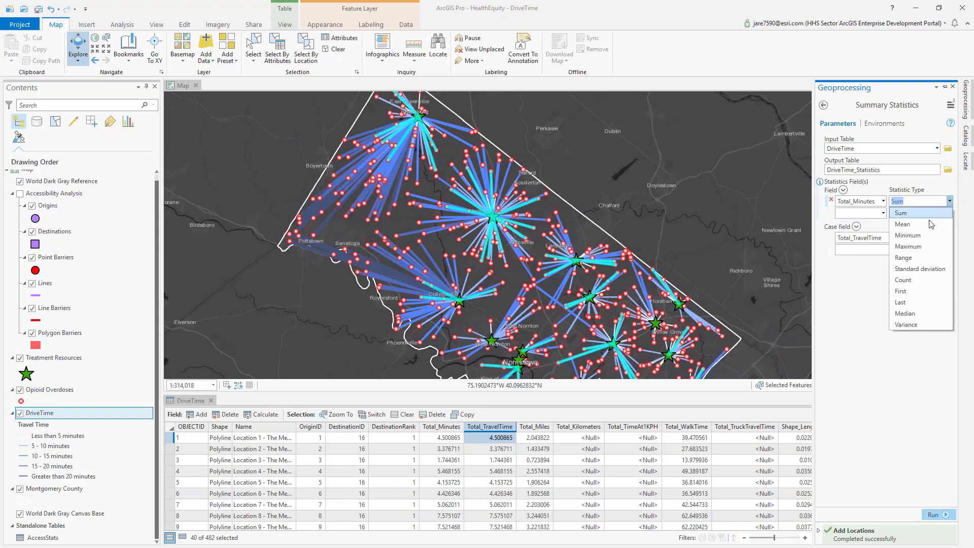
{"action": "left_click", "coordinate": [897, 224]}
Add Mean statistics for Total_Miles and Total_WalkTime and run Summary Statistics to create the DriveTime_Statistics table.
{"action": "left_click", "coordinate": [883, 214]}
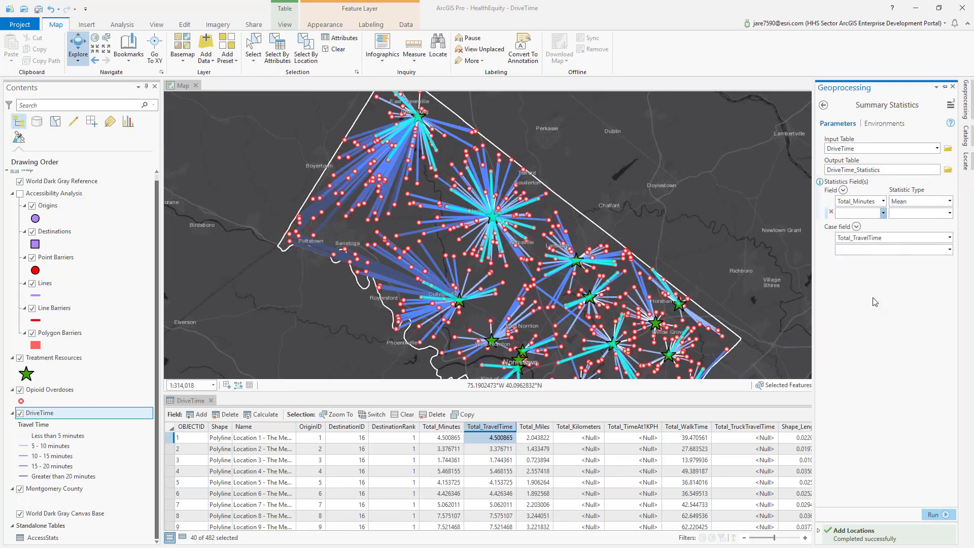
{"action": "left_click", "coordinate": [949, 213]}
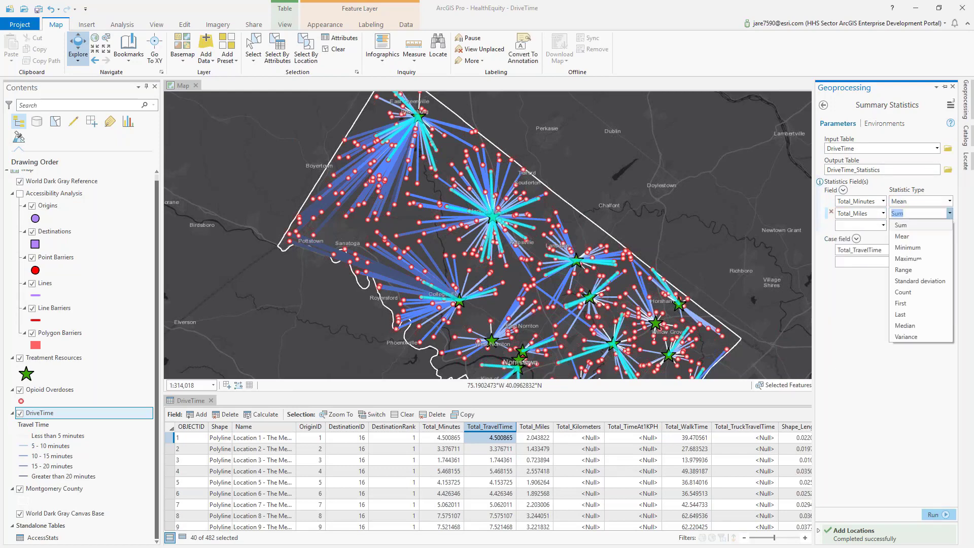
{"action": "left_click", "coordinate": [920, 242]}
{"action": "left_click", "coordinate": [883, 226]}
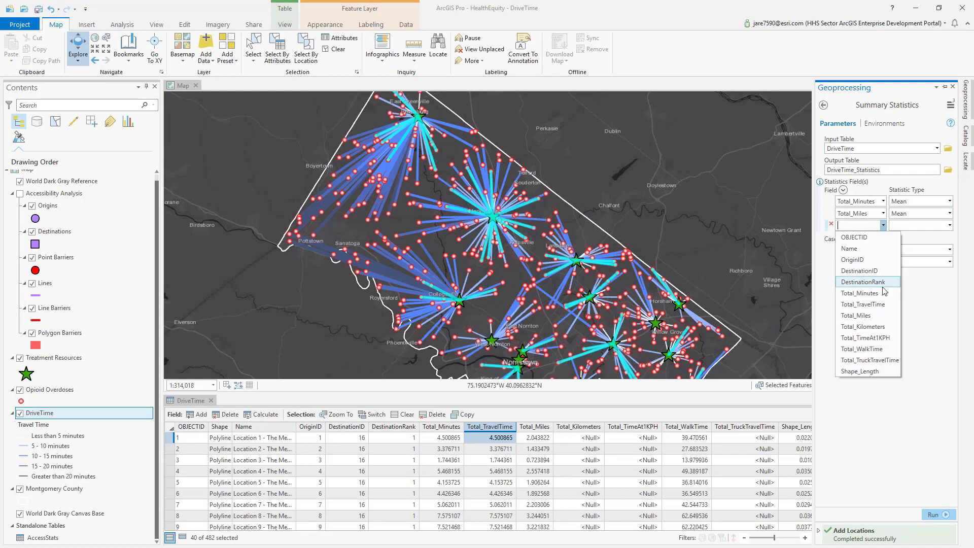
{"action": "left_click", "coordinate": [880, 350]}
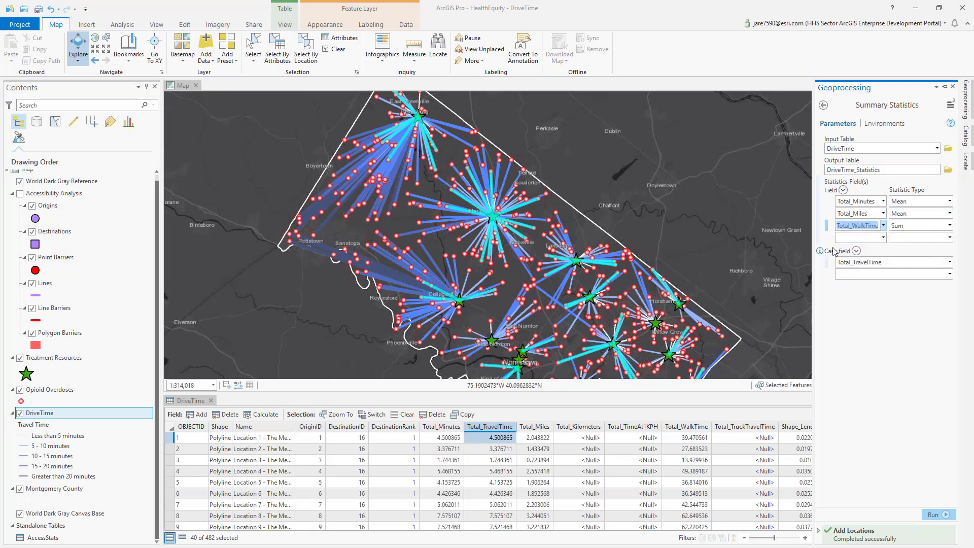
{"action": "left_click", "coordinate": [941, 226]}
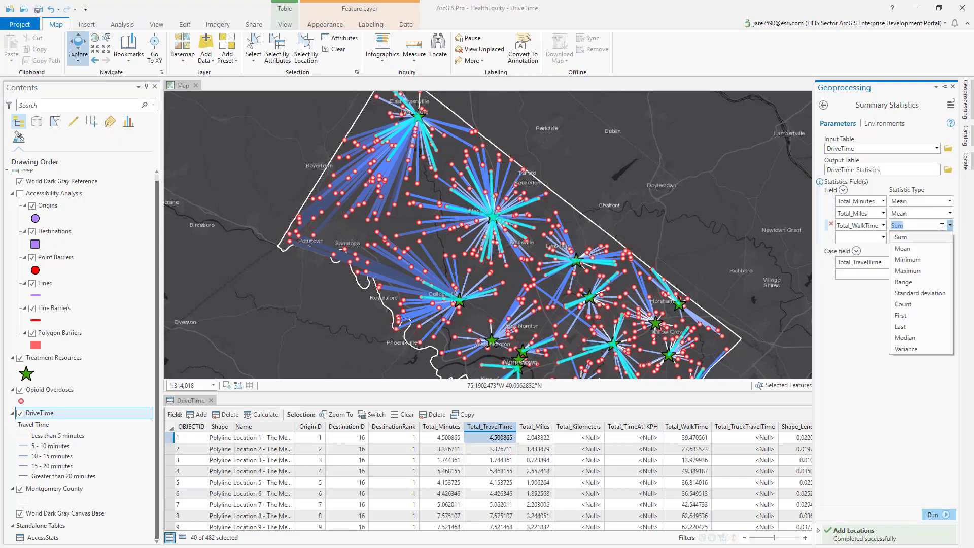
{"action": "left_click", "coordinate": [902, 249]}
{"action": "left_click", "coordinate": [942, 516]}
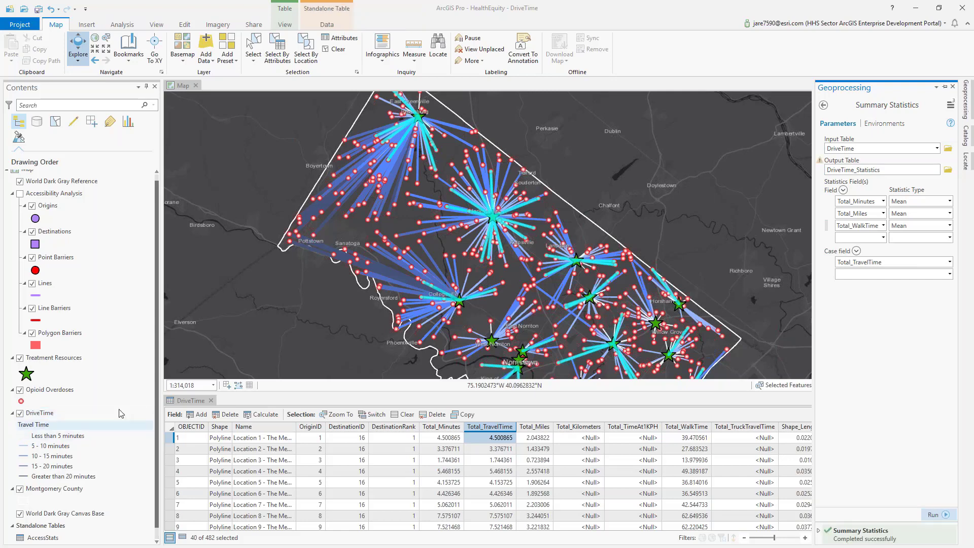
{"action": "left_click_drag", "start_coordinate": [157, 393], "coordinate": [147, 433]}
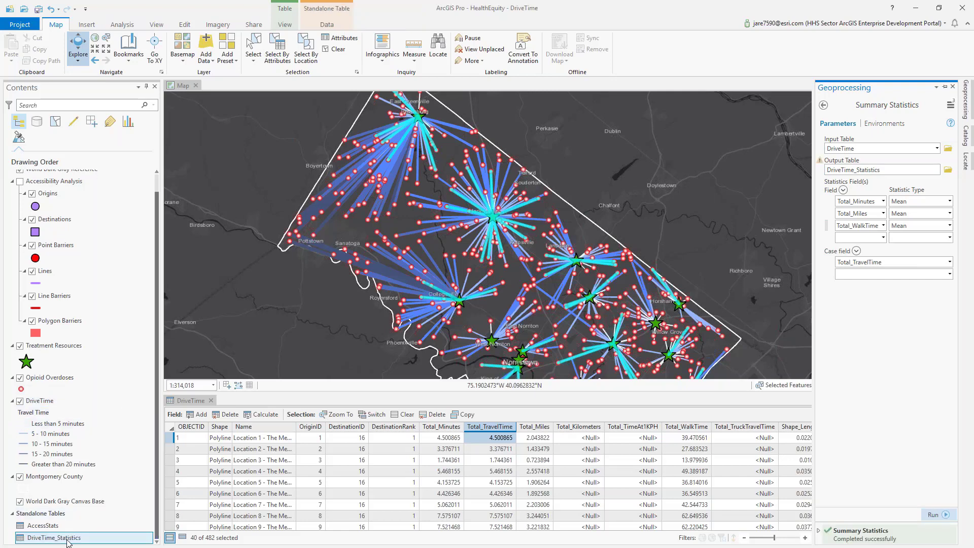
Open the DriveTime_Statistics table to review its summary records, and return to the DriveTime table.
{"action": "right_click", "coordinate": [69, 538]}
{"action": "left_click", "coordinate": [106, 375]}
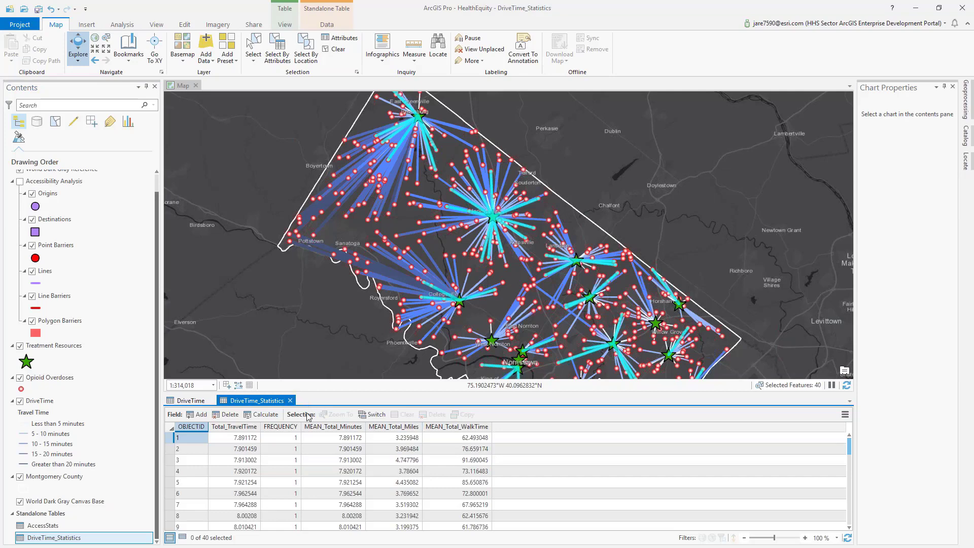
{"action": "left_click", "coordinate": [193, 402]}
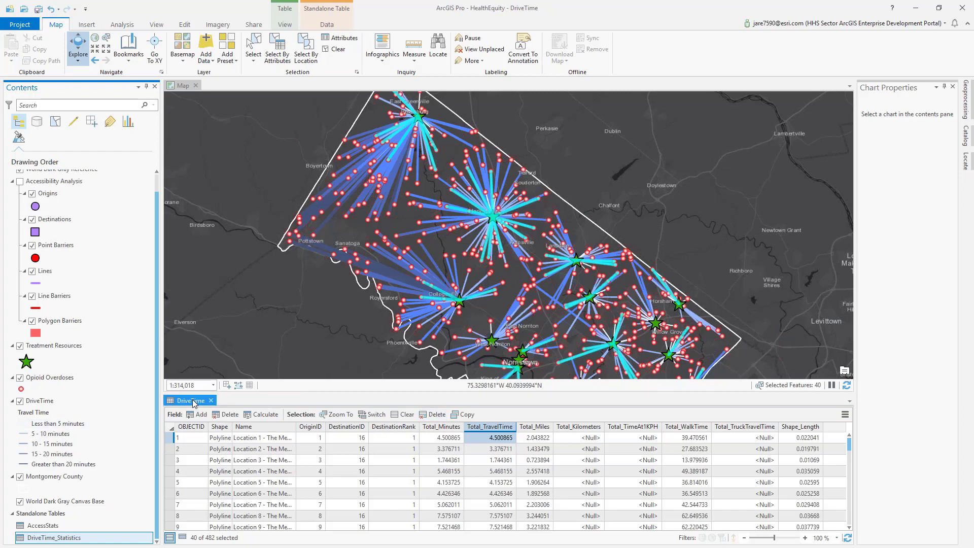
{"action": "right_click", "coordinate": [489, 427]}
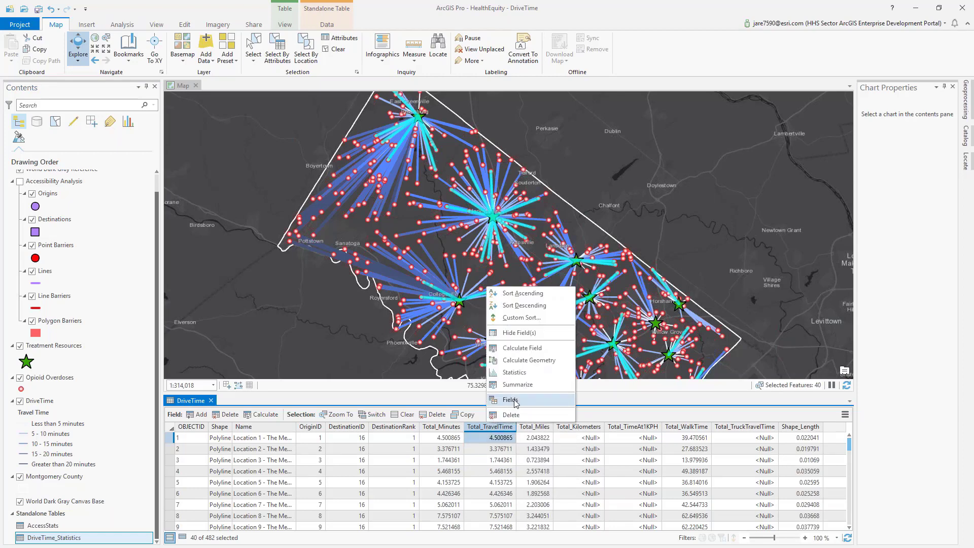
{"action": "left_click", "coordinate": [517, 384]}
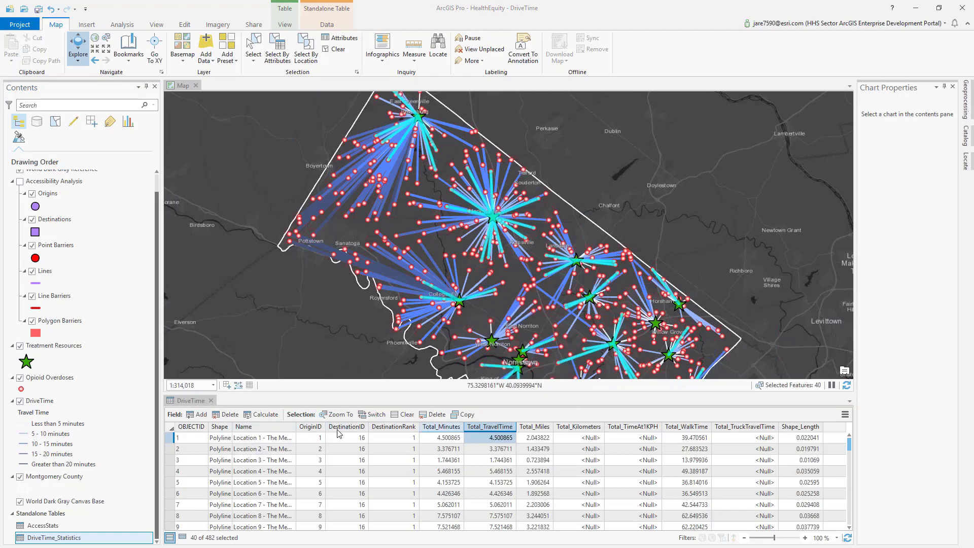
{"action": "left_click", "coordinate": [276, 312]}
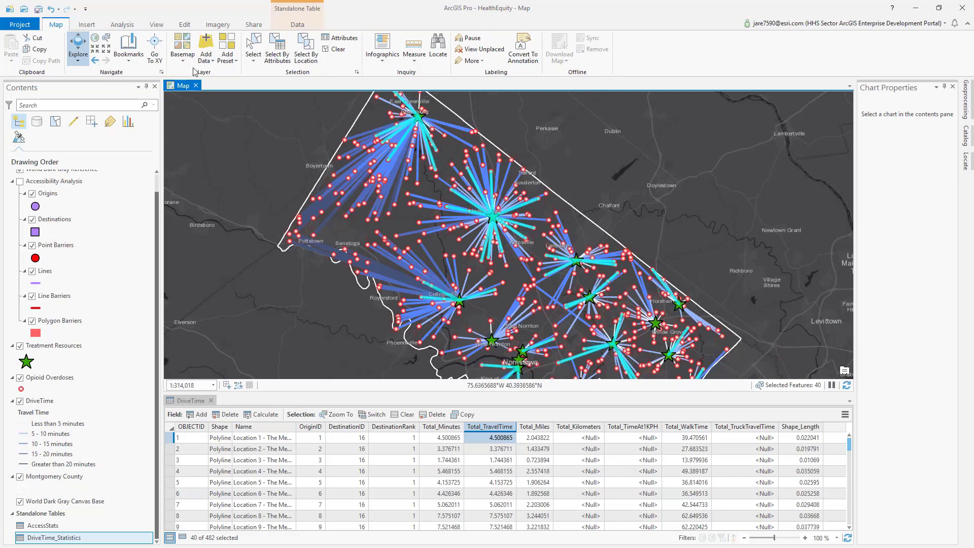
Clear the selected DriveTime features and open the AccessStats standalone table.
{"action": "left_click", "coordinate": [339, 50]}
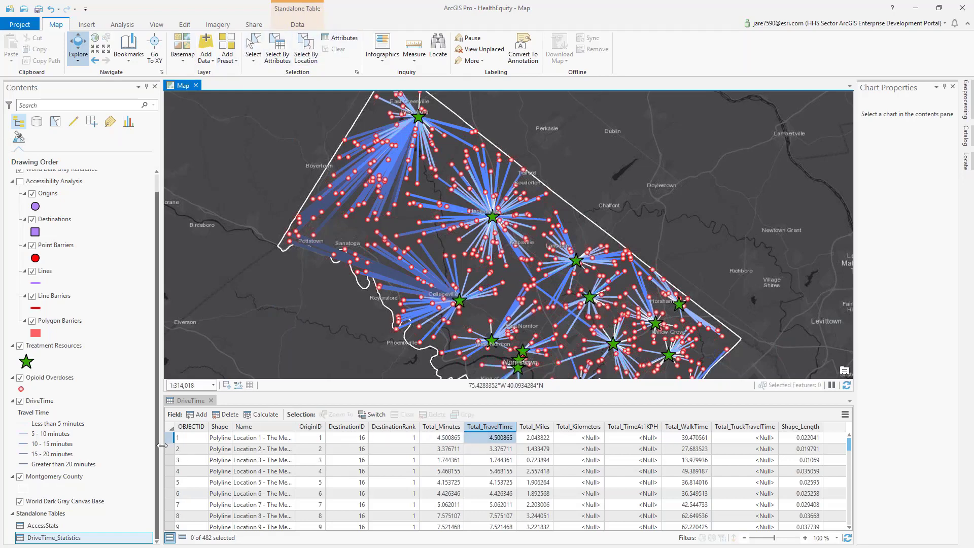
{"action": "left_click", "coordinate": [49, 528]}
{"action": "left_click", "coordinate": [46, 527]}
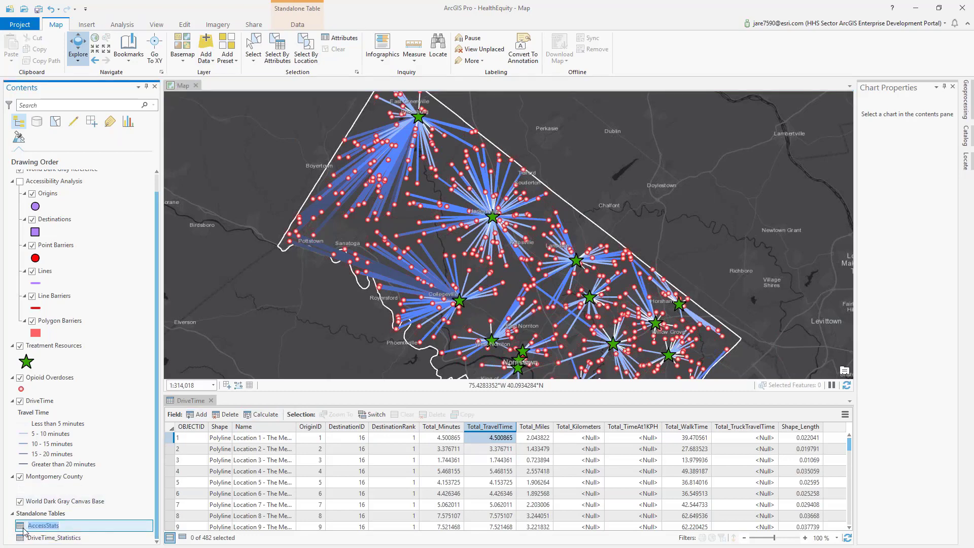
{"action": "right_click", "coordinate": [24, 529]}
{"action": "left_click", "coordinate": [47, 363]}
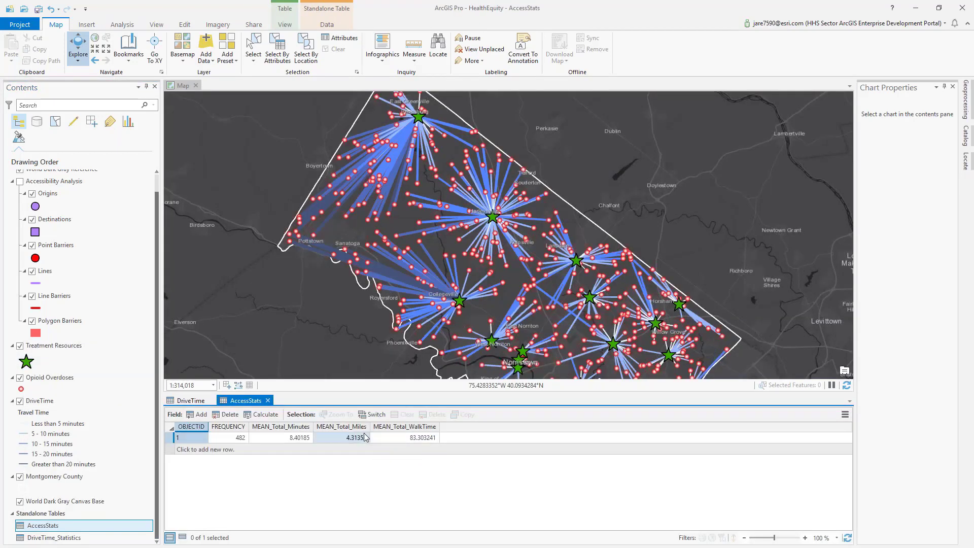
Examine the mean travel minutes, miles and walk time in the AccessStats record.
{"action": "left_click", "coordinate": [408, 438]}
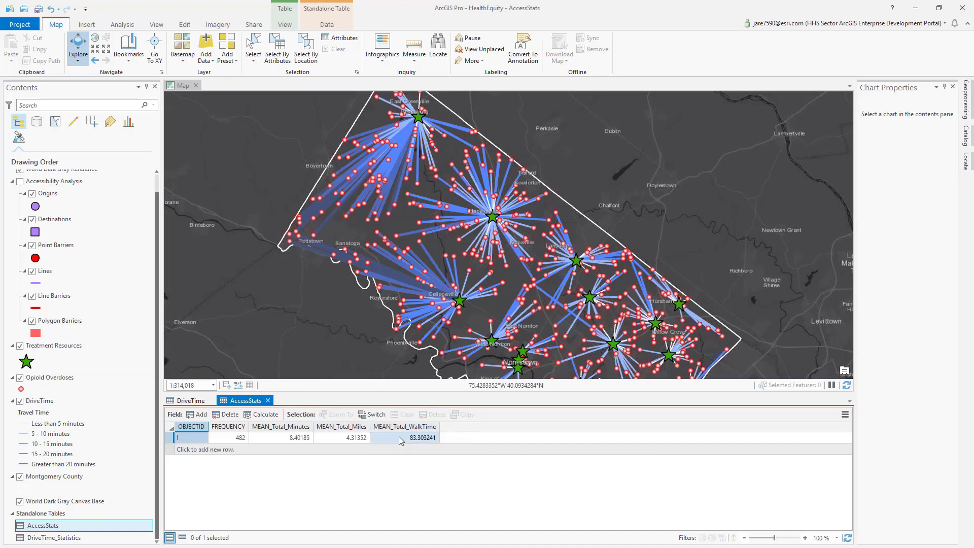
{"action": "left_click", "coordinate": [291, 441]}
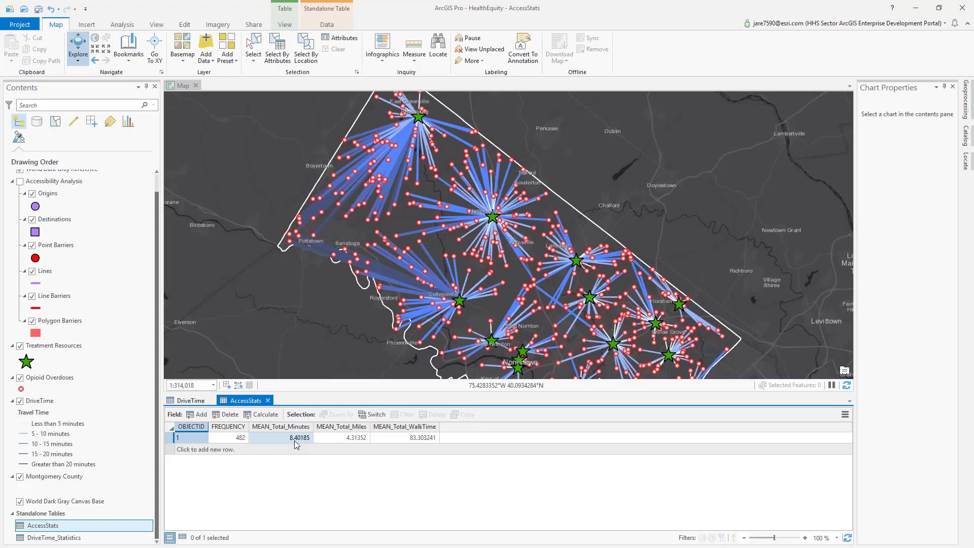
{"action": "left_click", "coordinate": [334, 437]}
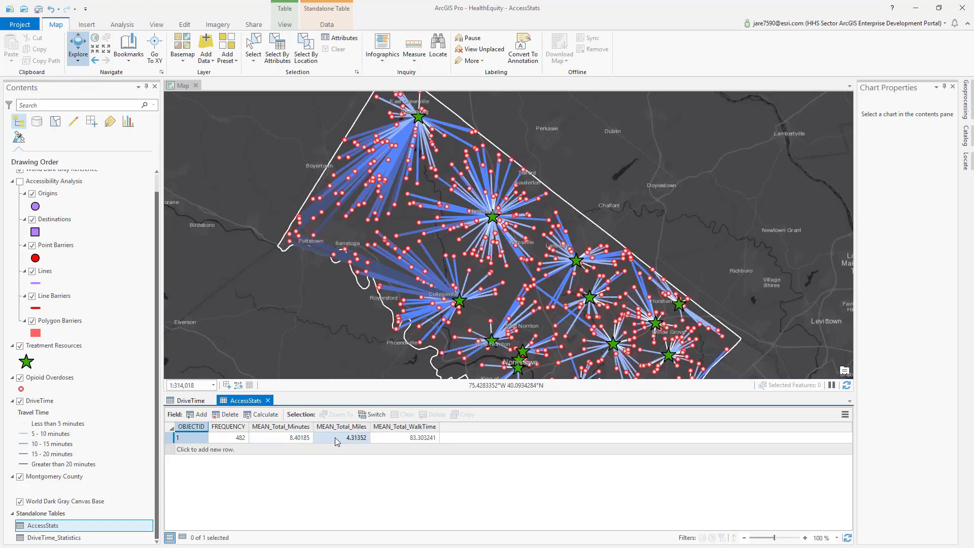
{"action": "left_click", "coordinate": [391, 439]}
{"action": "left_click", "coordinate": [351, 443]}
{"action": "left_click", "coordinate": [413, 439]}
Close the AccessStats and DriveTime tables and the chart properties to give the map more room.
{"action": "left_click", "coordinate": [267, 400]}
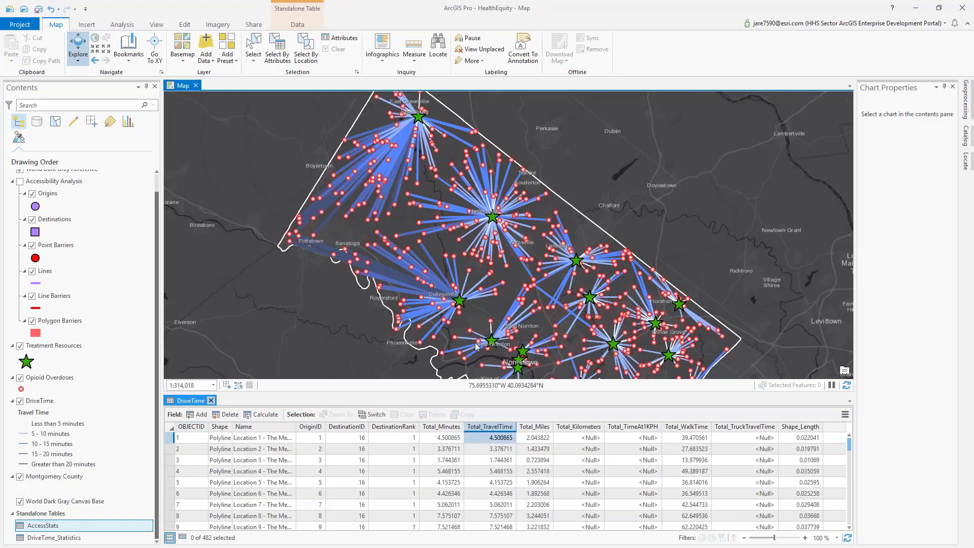
{"action": "left_click", "coordinate": [212, 400]}
{"action": "left_click", "coordinate": [952, 87]}
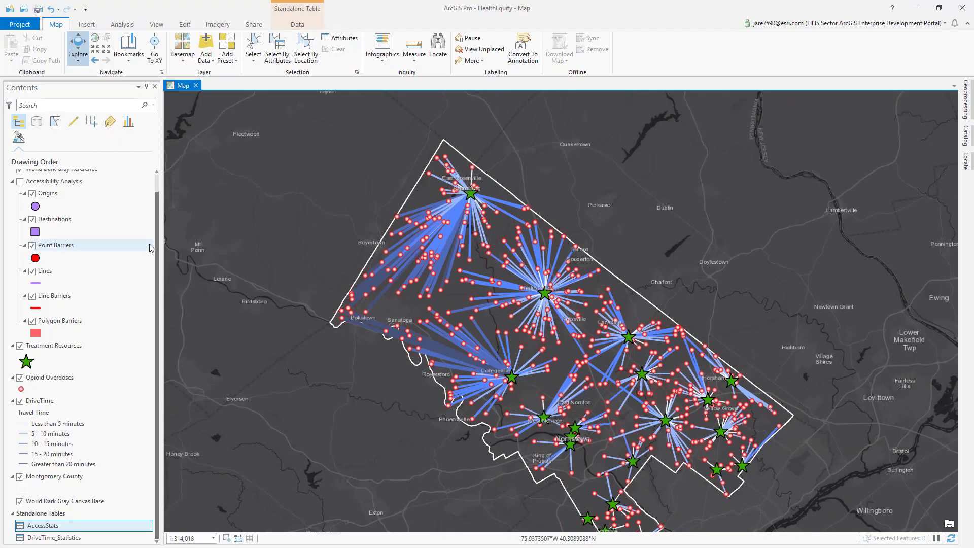
Review the web layer sharing settings for the Treatment Resources layer and the sign-in details of the active portal.
{"action": "scroll", "coordinate": [135, 282], "scroll_direction": "up", "scroll_amount": 2}
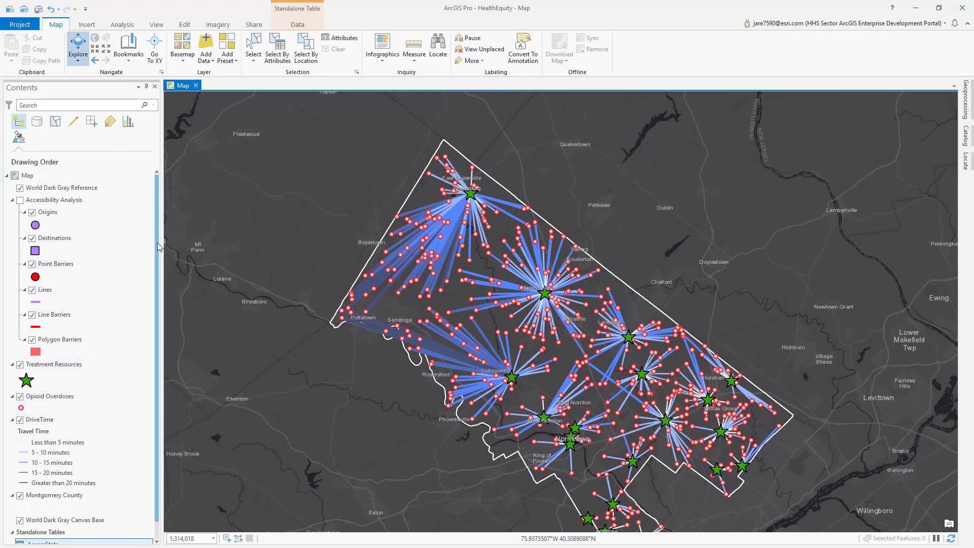
{"action": "scroll", "coordinate": [161, 249], "scroll_direction": "down", "scroll_amount": 2}
{"action": "scroll", "coordinate": [162, 236], "scroll_direction": "up", "scroll_amount": 2}
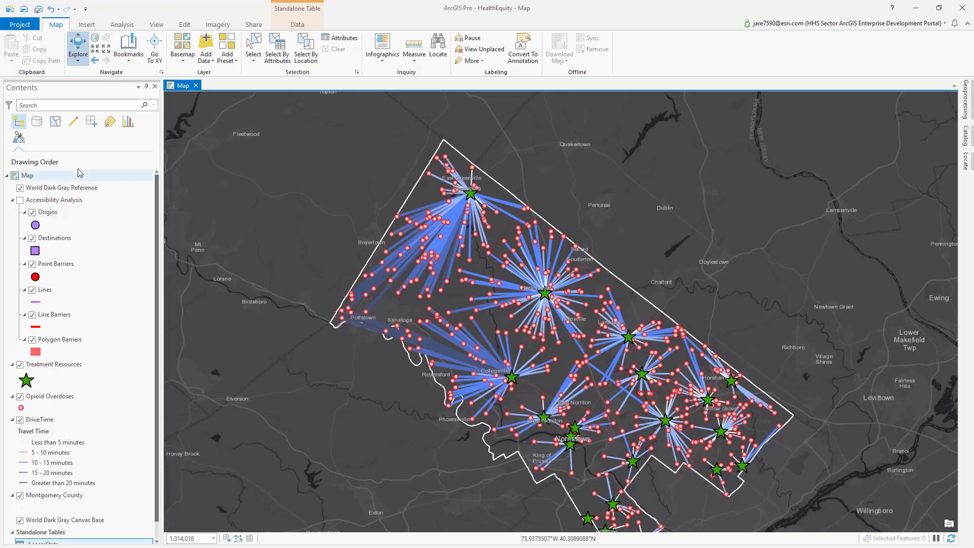
{"action": "right_click", "coordinate": [56, 366]}
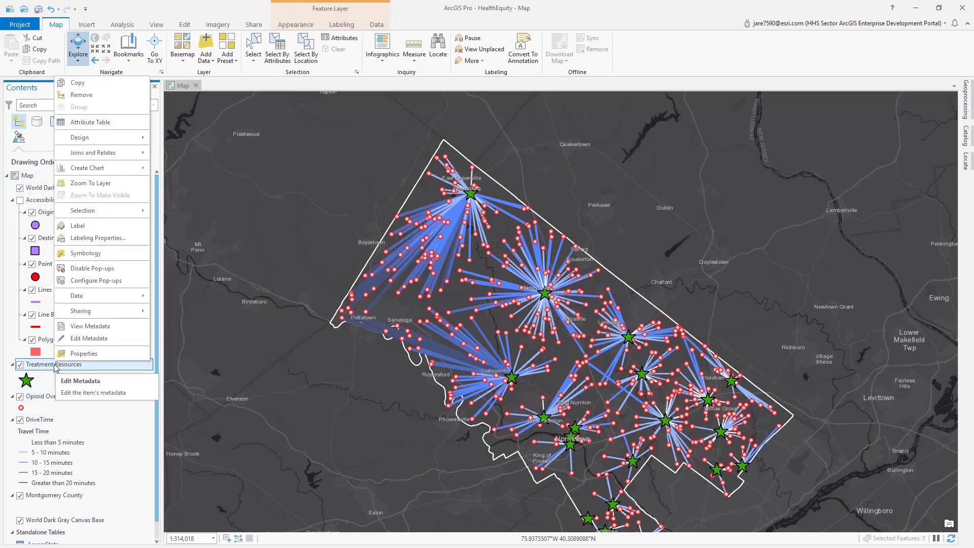
{"action": "mouse_move", "coordinate": [120, 317]}
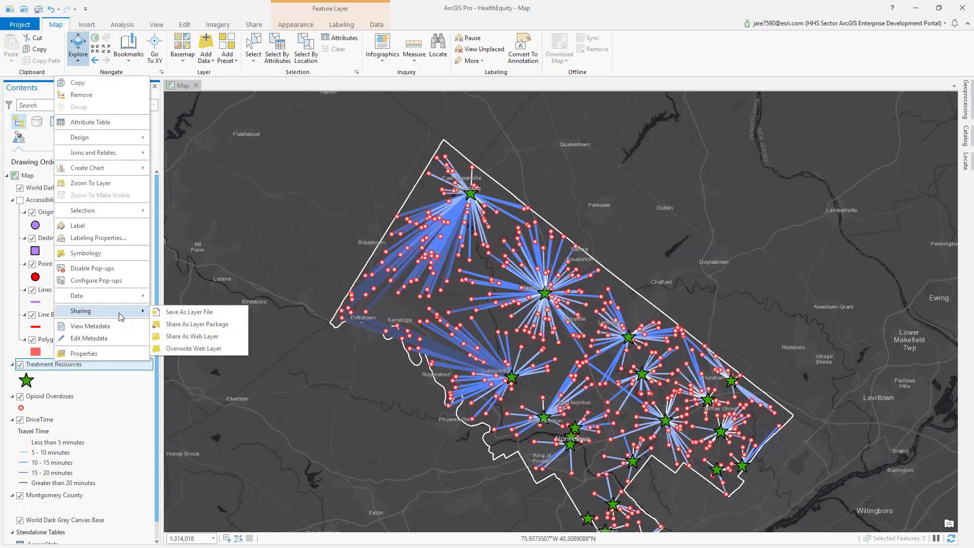
{"action": "left_click", "coordinate": [184, 336]}
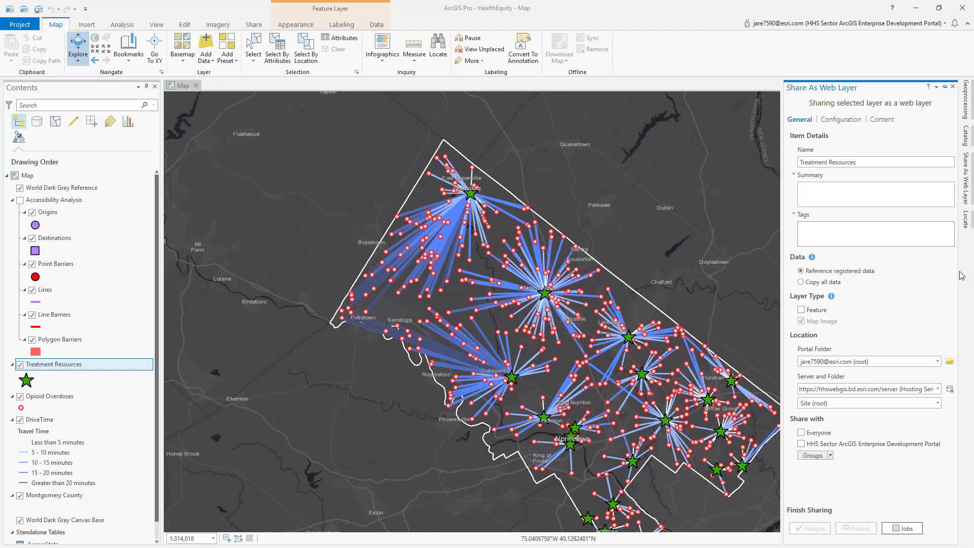
{"action": "left_click", "coordinate": [954, 89]}
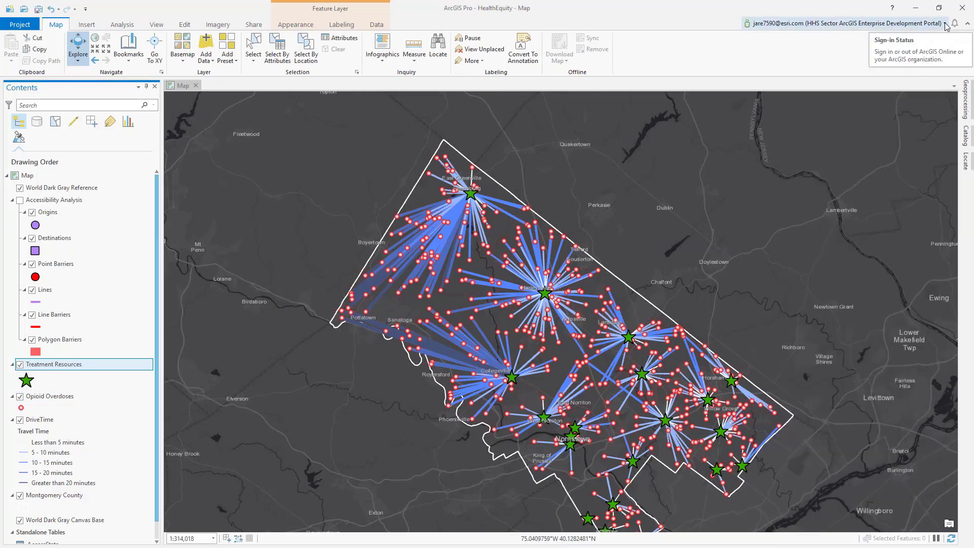
{"action": "left_click", "coordinate": [944, 23]}
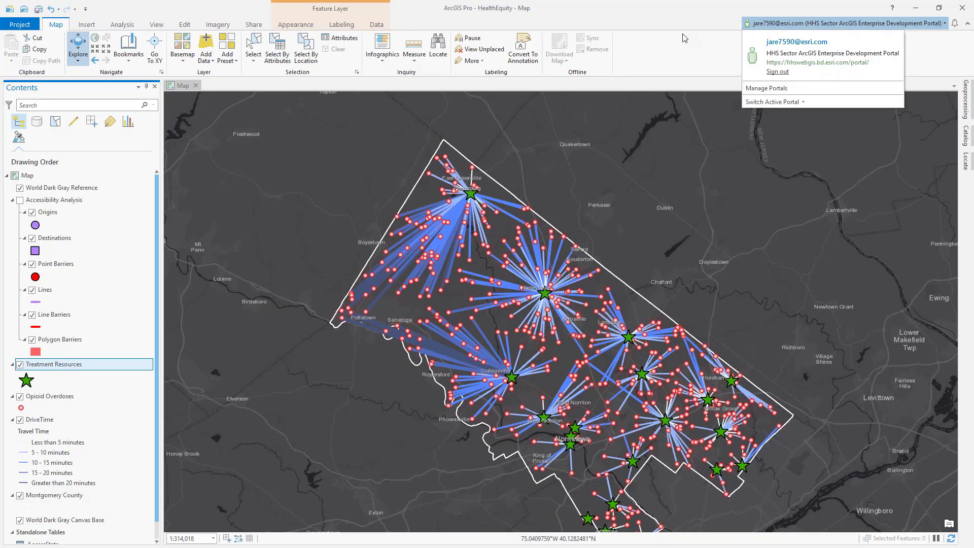
{"action": "left_click", "coordinate": [680, 53]}
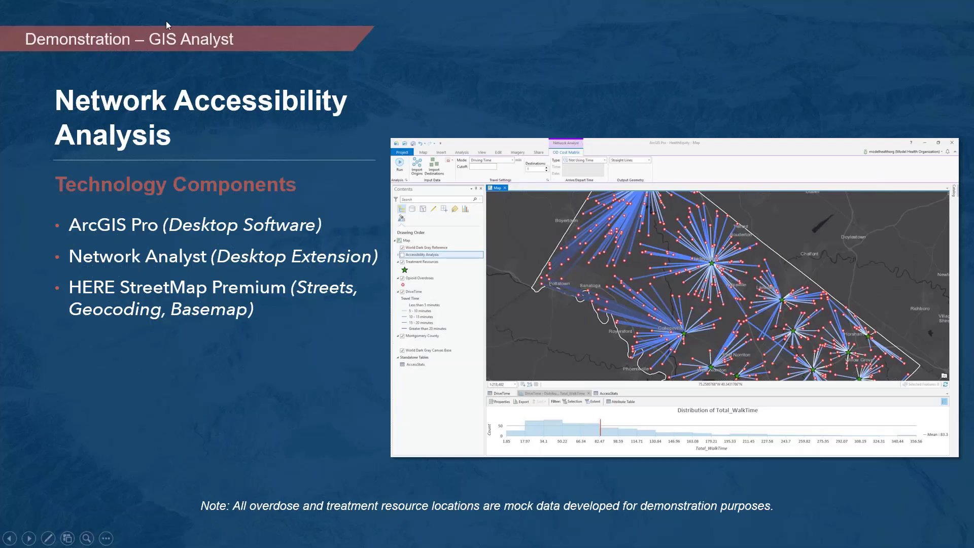
{"action": "left_click", "coordinate": [28, 542]}
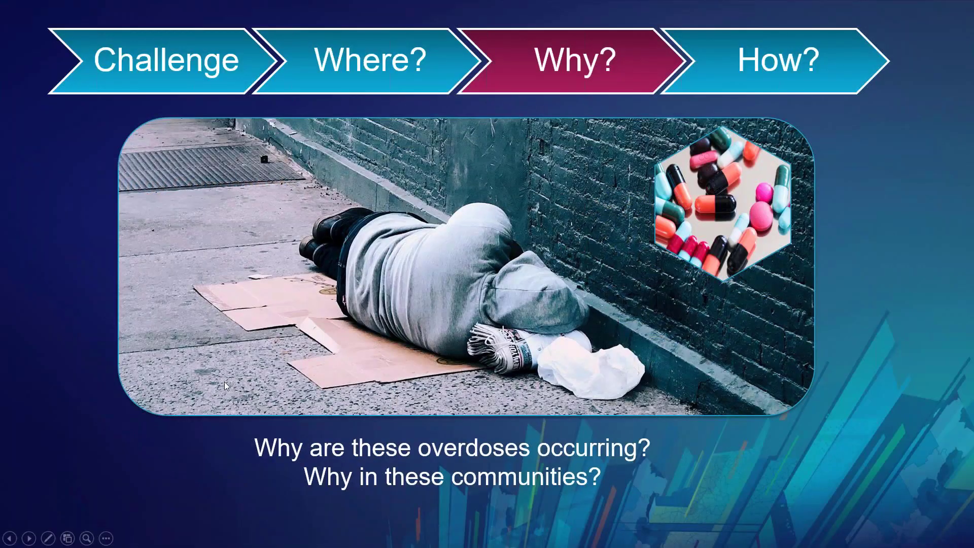
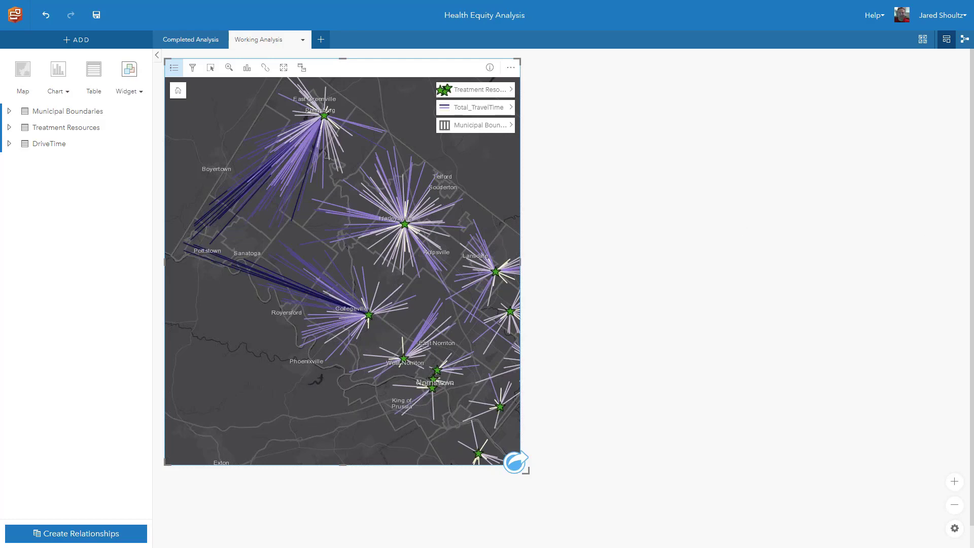
Search the organization's data for "overdoses" and add the Opioid_Overdoses layer to the Working Analysis page.
{"action": "left_click", "coordinate": [72, 42]}
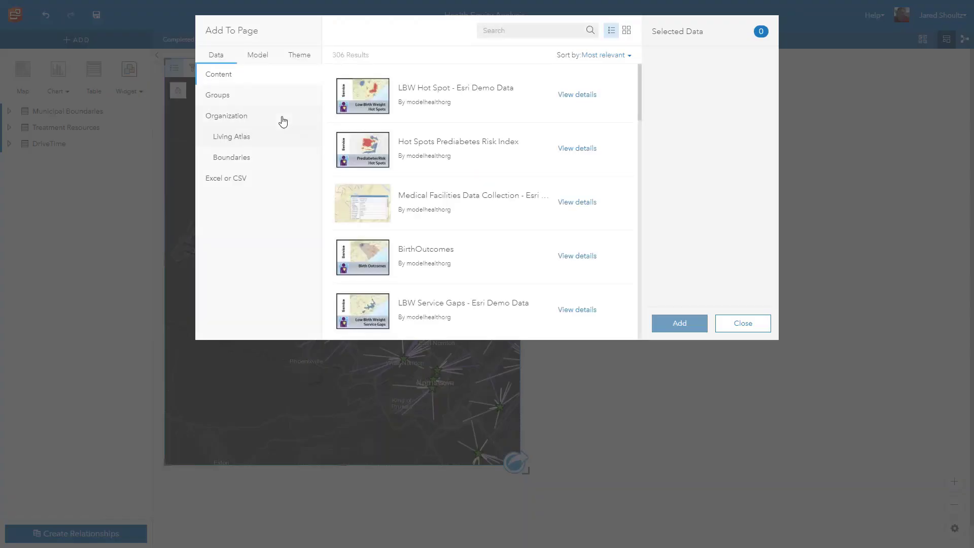
{"action": "left_click", "coordinate": [244, 117]}
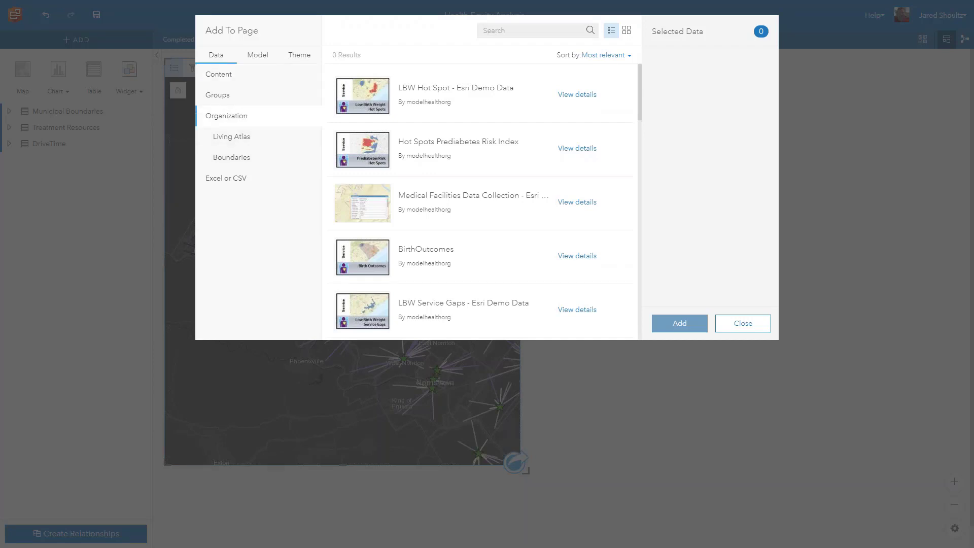
{"action": "left_click", "coordinate": [504, 32]}
{"action": "type", "text": "overdoses"}
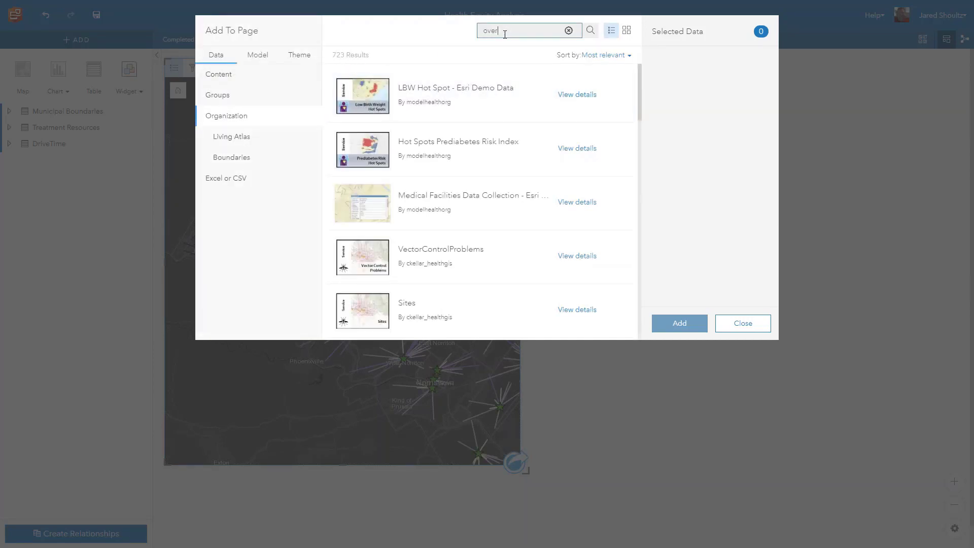
{"action": "key", "text": "Return"}
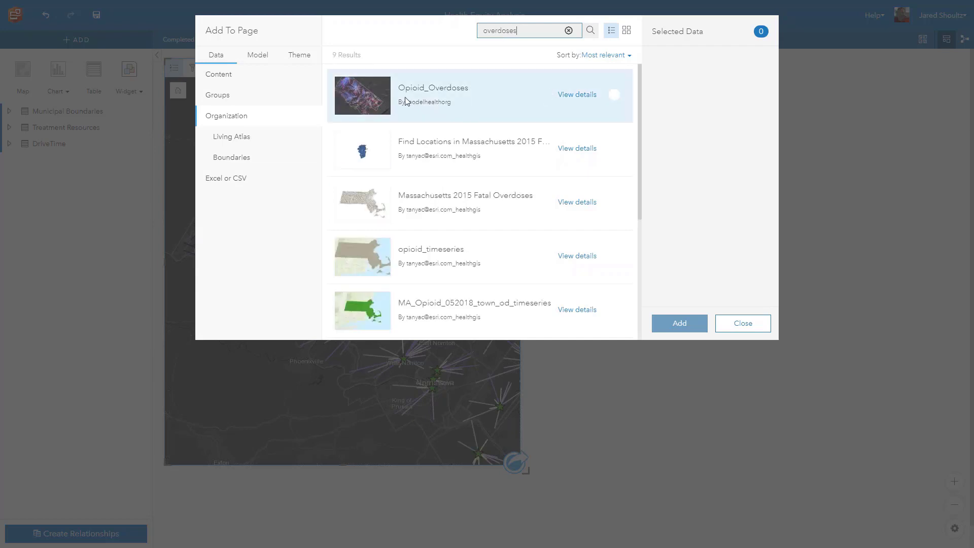
{"action": "left_click", "coordinate": [615, 97]}
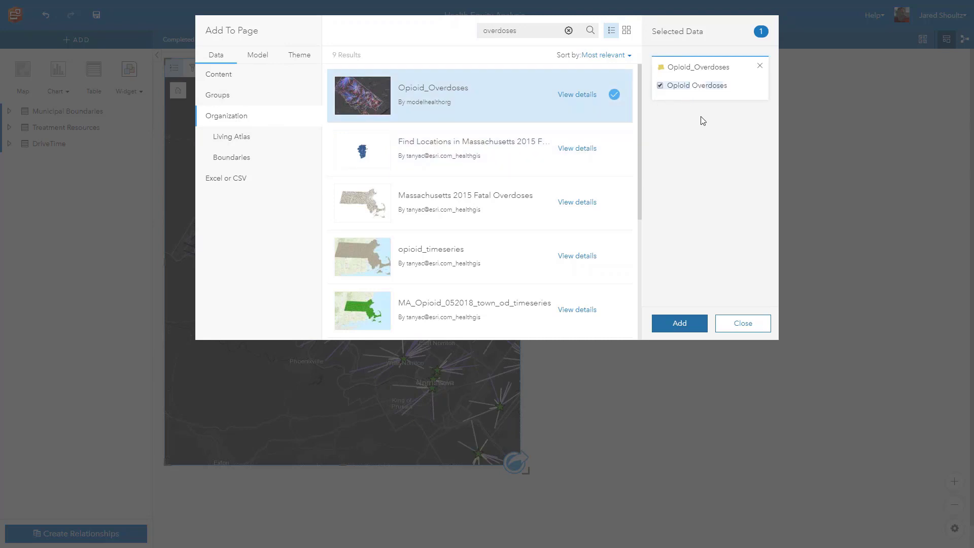
{"action": "left_click", "coordinate": [679, 323]}
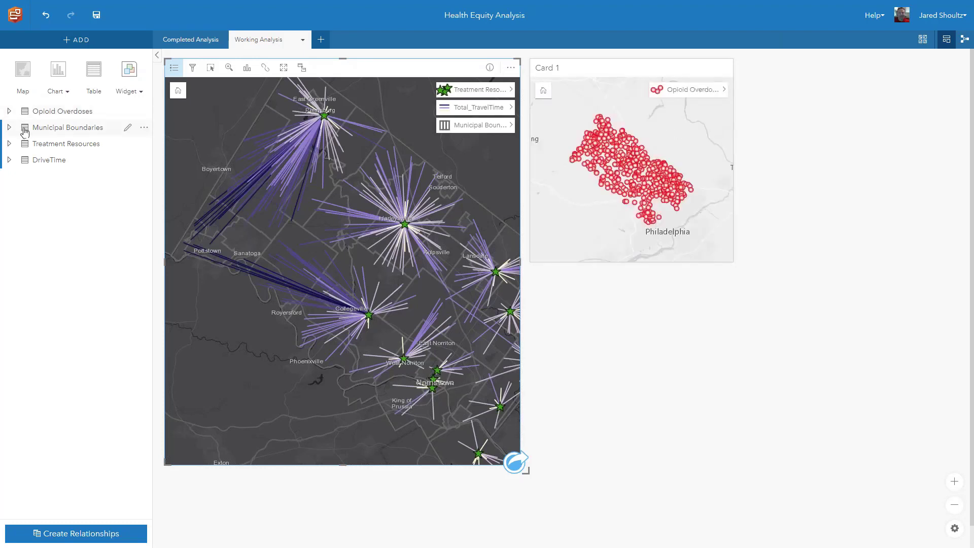
Delete the separate Opioid Overdoses map card and add the dataset to the Homelessness & Opioid Overdose Analysis map.
{"action": "left_click", "coordinate": [649, 71]}
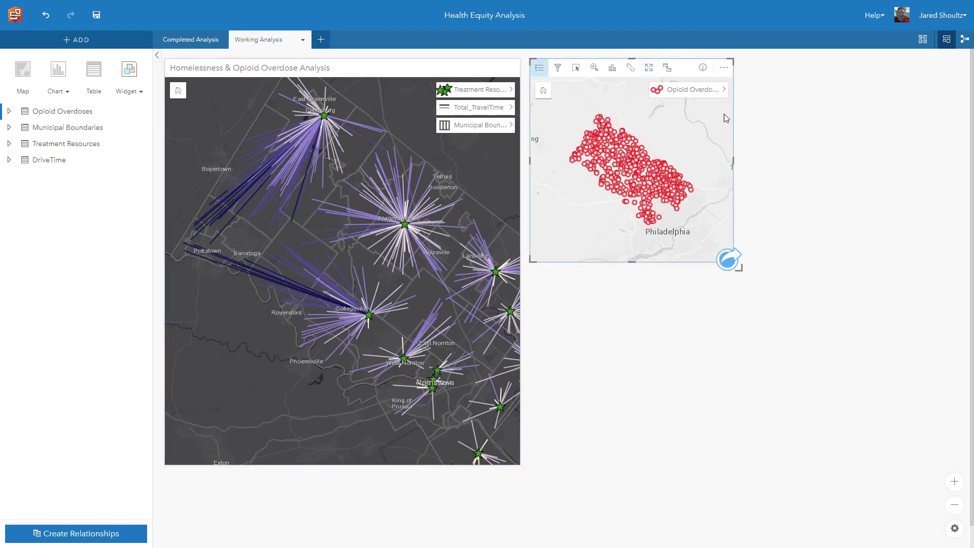
{"action": "left_click", "coordinate": [728, 74]}
{"action": "left_click", "coordinate": [743, 89]}
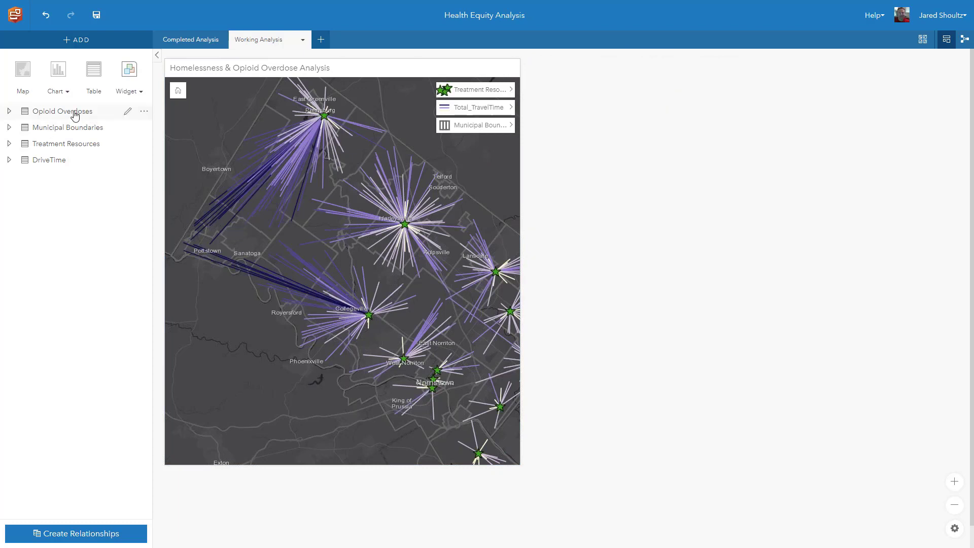
{"action": "left_click_drag", "start_coordinate": [74, 116], "coordinate": [337, 174]}
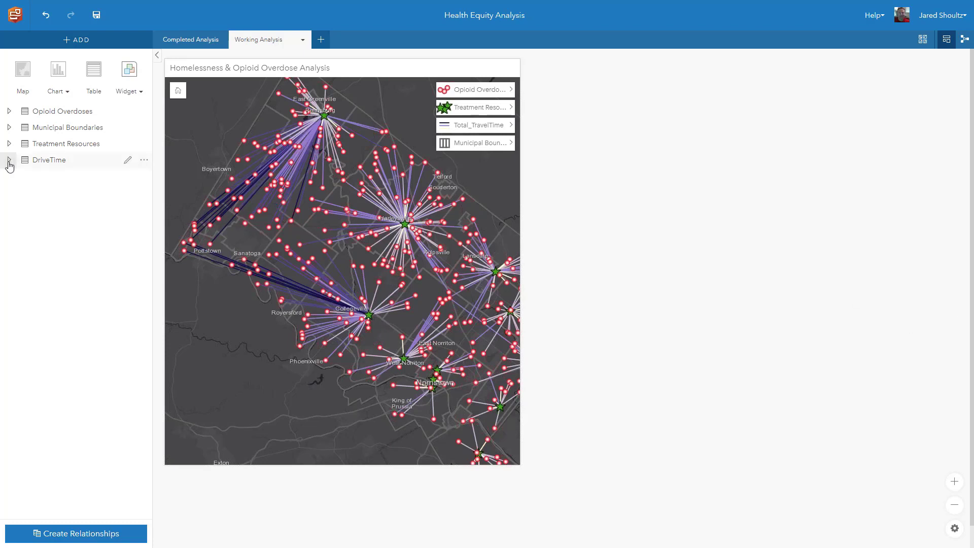
Expand the Opioid Overdoses dataset to view its fields, including the date parts under Date Time.
{"action": "left_click", "coordinate": [9, 112]}
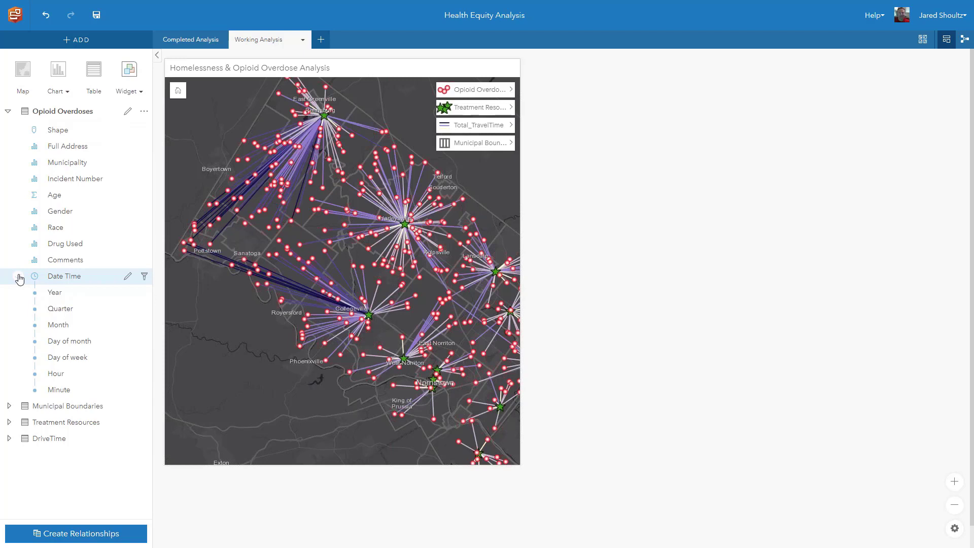
{"action": "right_click", "coordinate": [55, 112]}
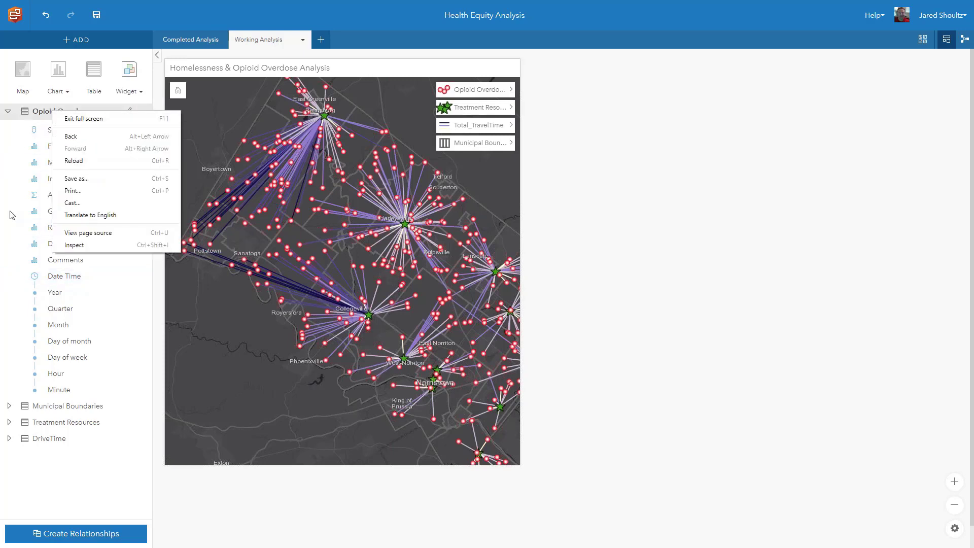
{"action": "left_click", "coordinate": [122, 388]}
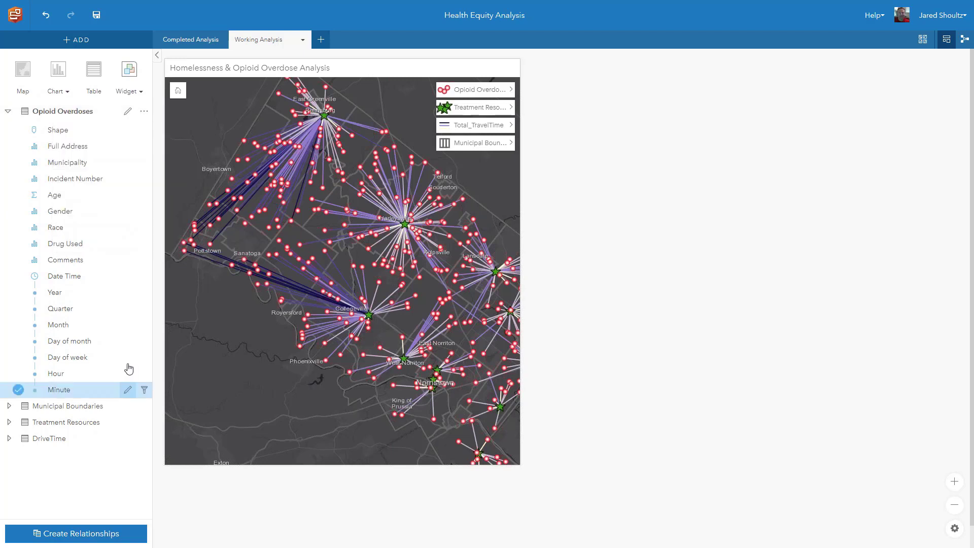
Review the Opioid Overdoses data table, including its Date Time columns, in an enlarged window and close it.
{"action": "left_click", "coordinate": [144, 111]}
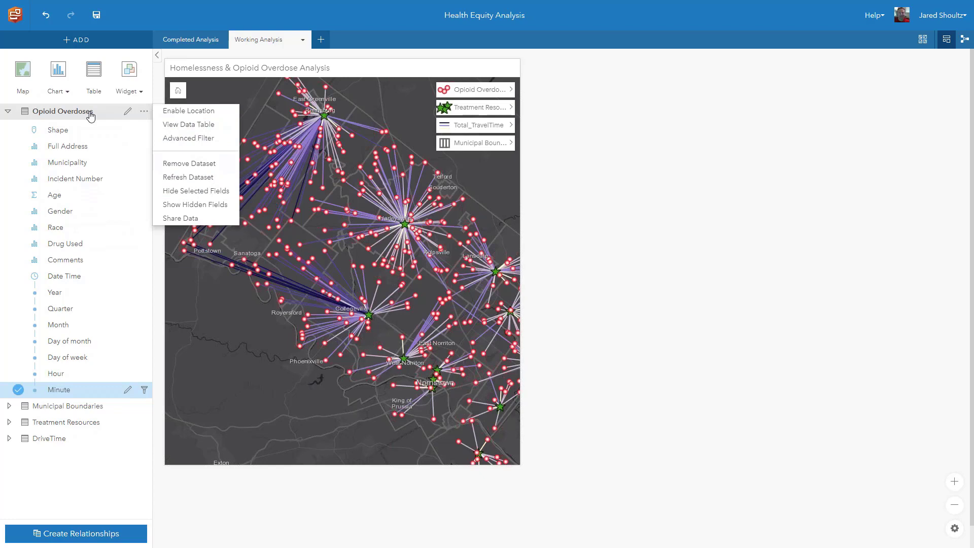
{"action": "left_click", "coordinate": [183, 128]}
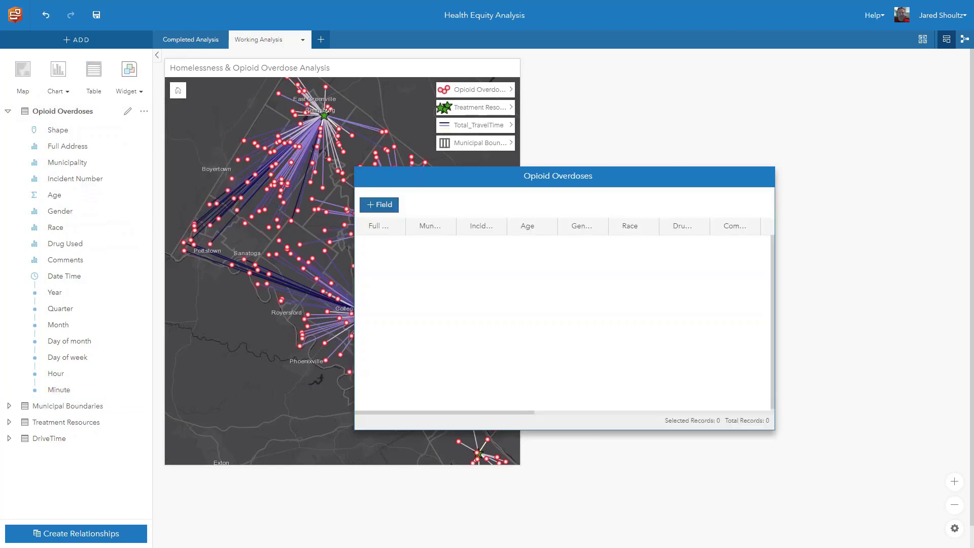
{"action": "left_click_drag", "start_coordinate": [780, 432], "coordinate": [897, 481]}
{"action": "left_click_drag", "start_coordinate": [632, 466], "coordinate": [833, 474]}
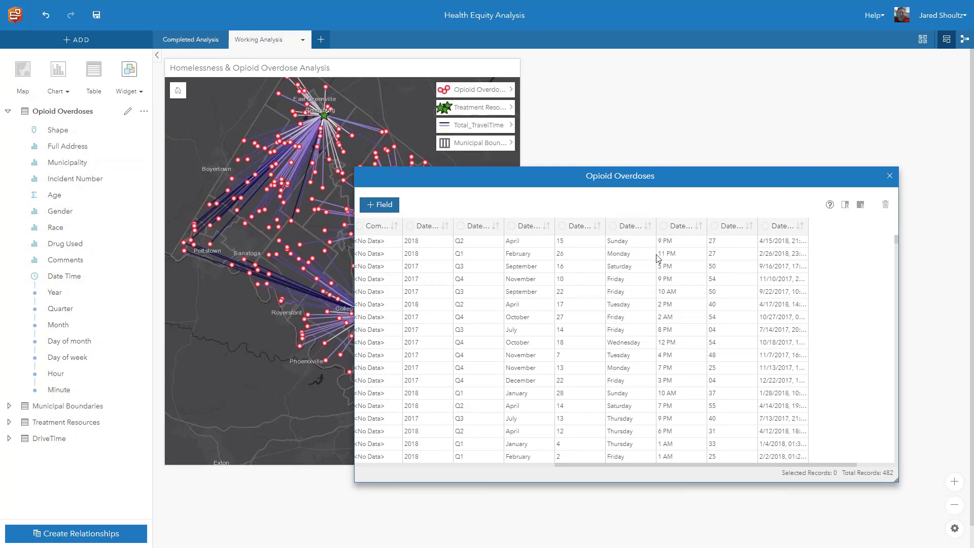
{"action": "left_click", "coordinate": [892, 179]}
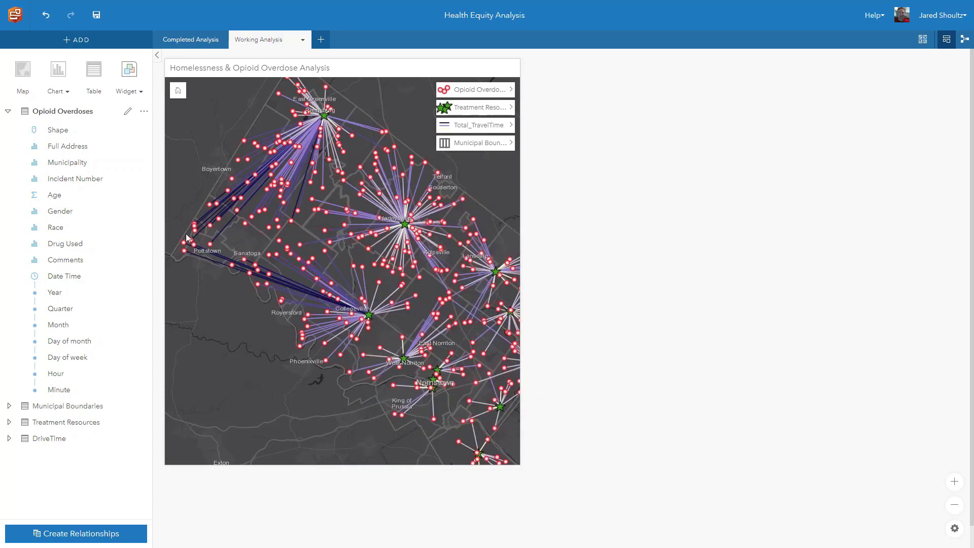
Create a time series chart from the Date Time field of Opioid Overdoses beside the map and widen its card across the free space.
{"action": "left_click", "coordinate": [21, 279]}
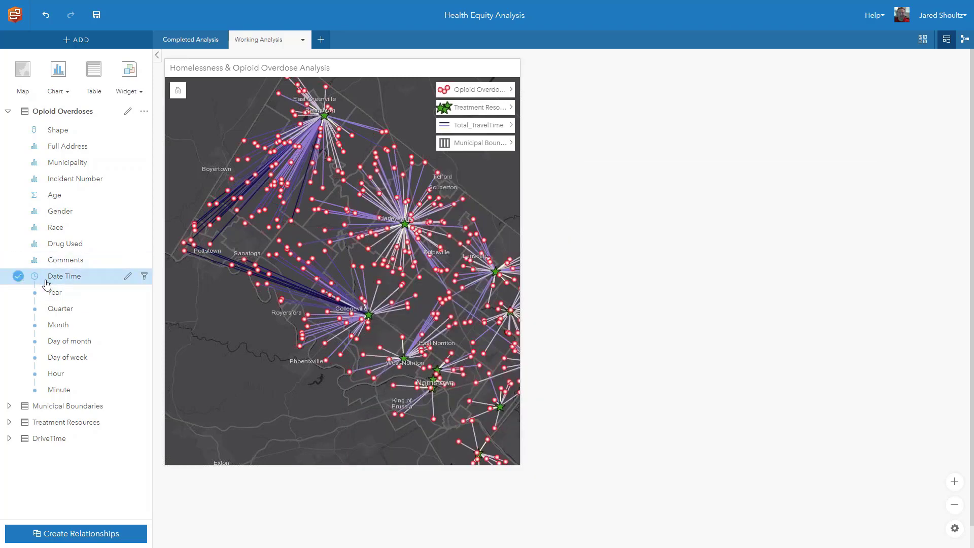
{"action": "left_click_drag", "start_coordinate": [63, 280], "coordinate": [669, 195]}
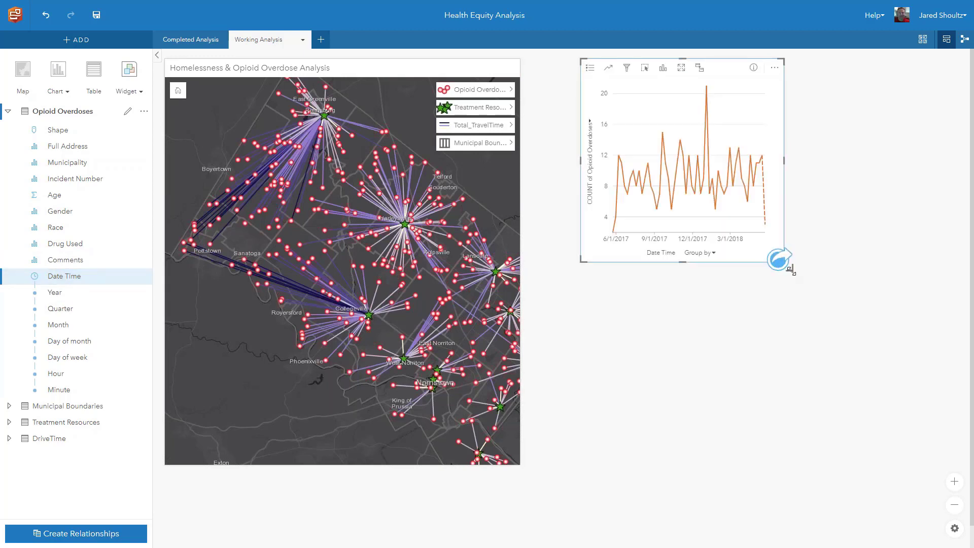
{"action": "left_click_drag", "start_coordinate": [799, 270], "coordinate": [942, 288]}
{"action": "left_click_drag", "start_coordinate": [774, 72], "coordinate": [748, 74]}
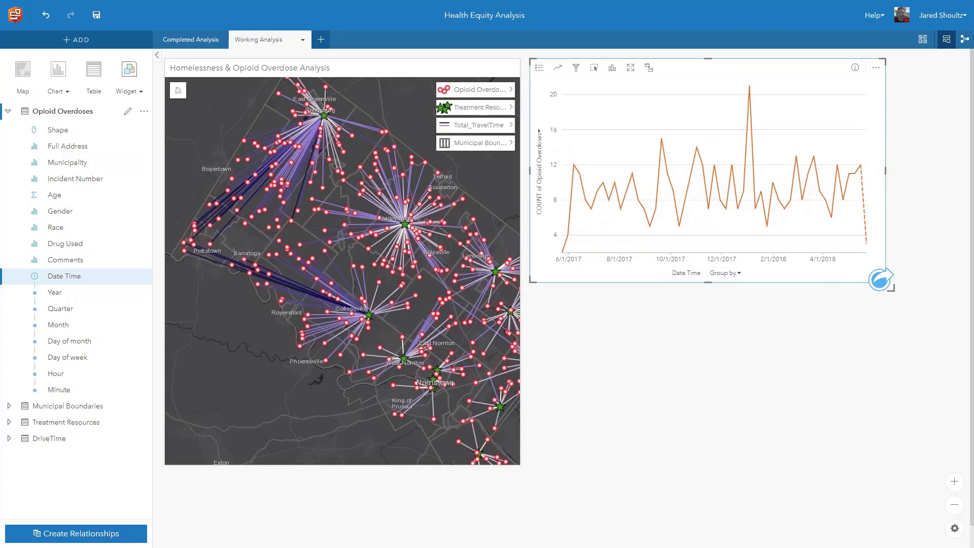
{"action": "left_click_drag", "start_coordinate": [893, 292], "coordinate": [942, 288]}
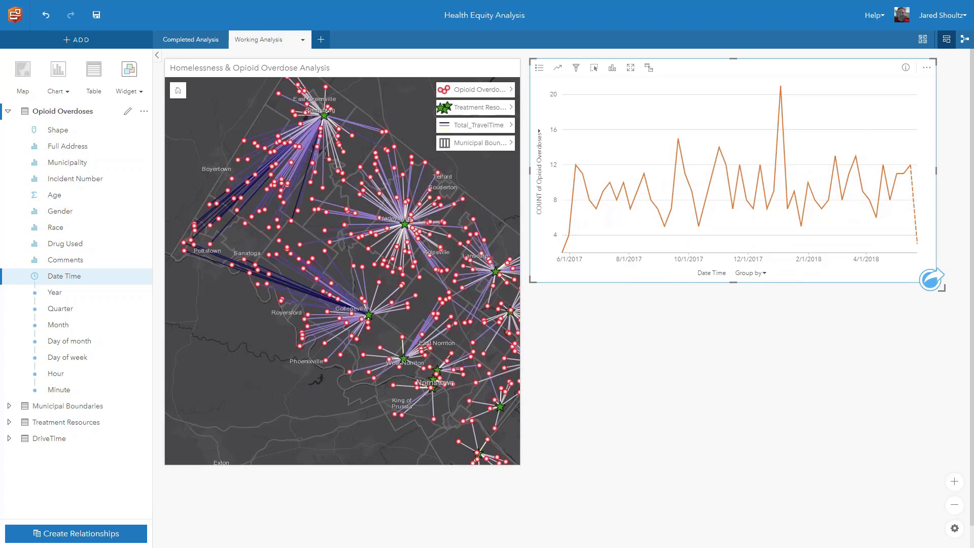
Group the overdose time series chart by Date Time - Day of week.
{"action": "left_click", "coordinate": [762, 274]}
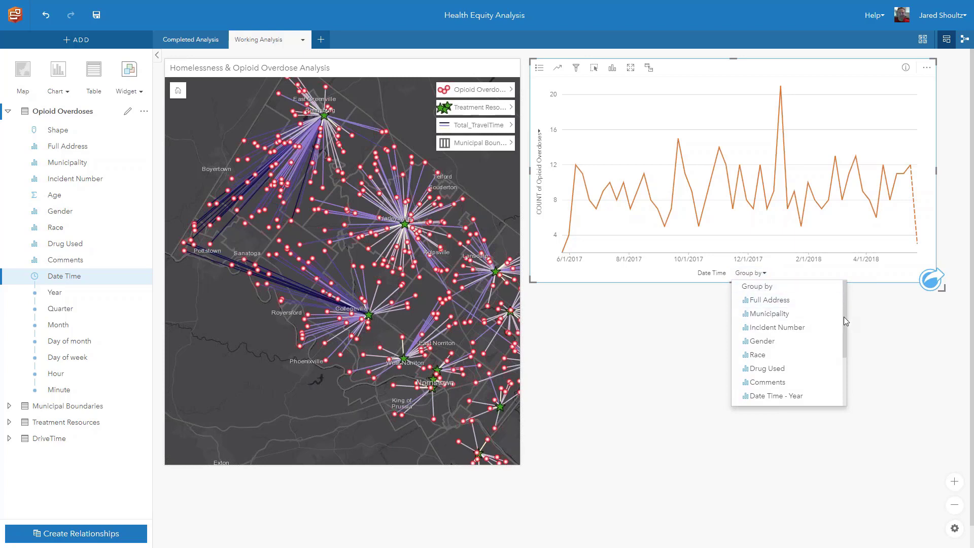
{"action": "left_click_drag", "start_coordinate": [844, 316], "coordinate": [840, 363]}
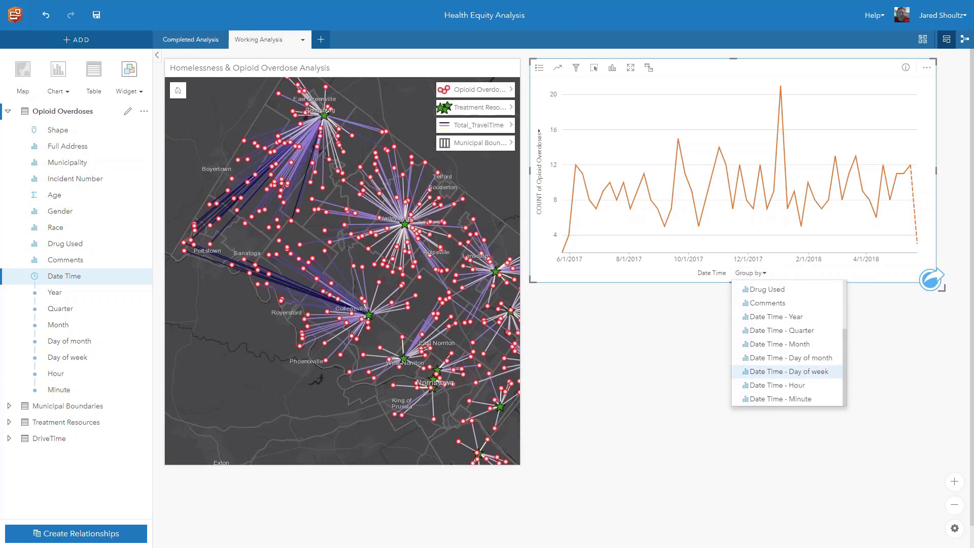
{"action": "left_click", "coordinate": [820, 375]}
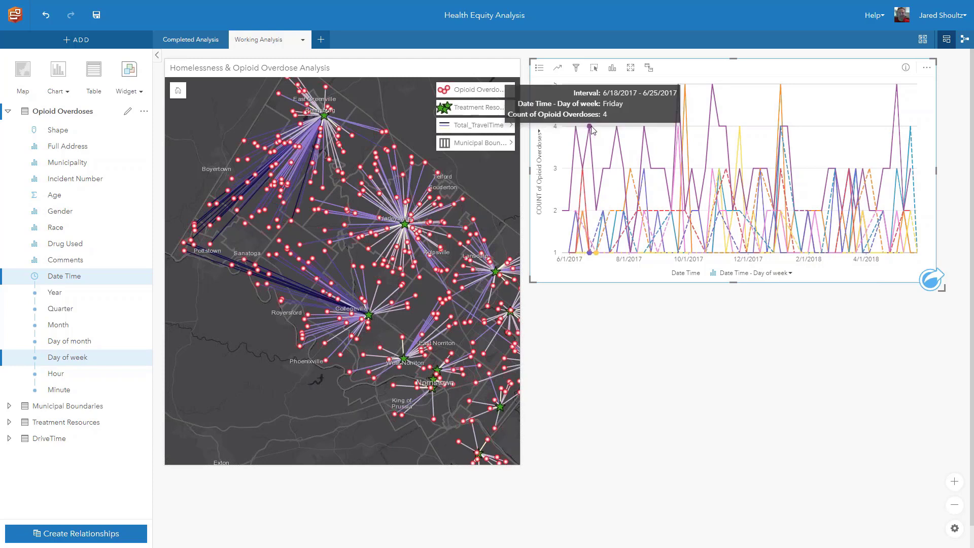
Inspect the peaks in the day-of-week time series and check the legend for each weekday's line color.
{"action": "mouse_move", "coordinate": [617, 127]}
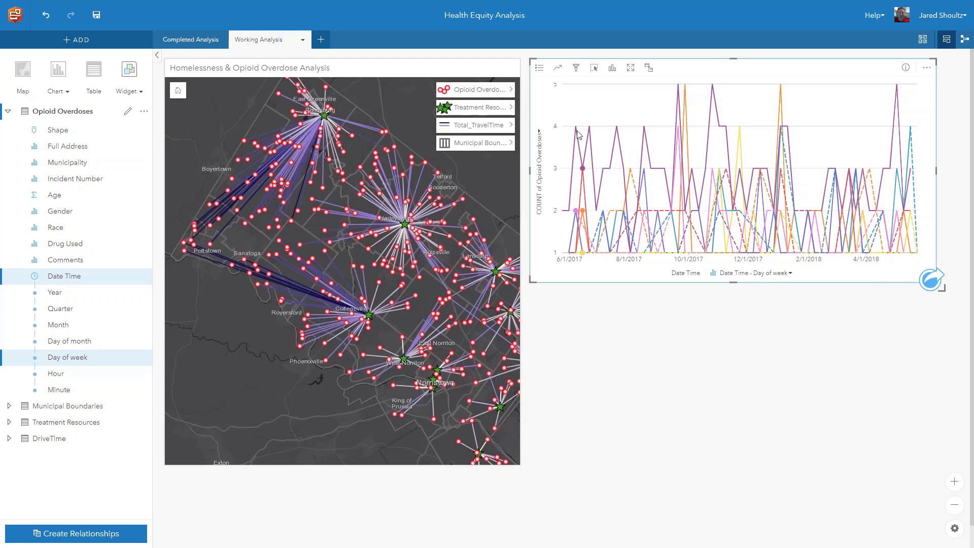
{"action": "mouse_move", "coordinate": [576, 129]}
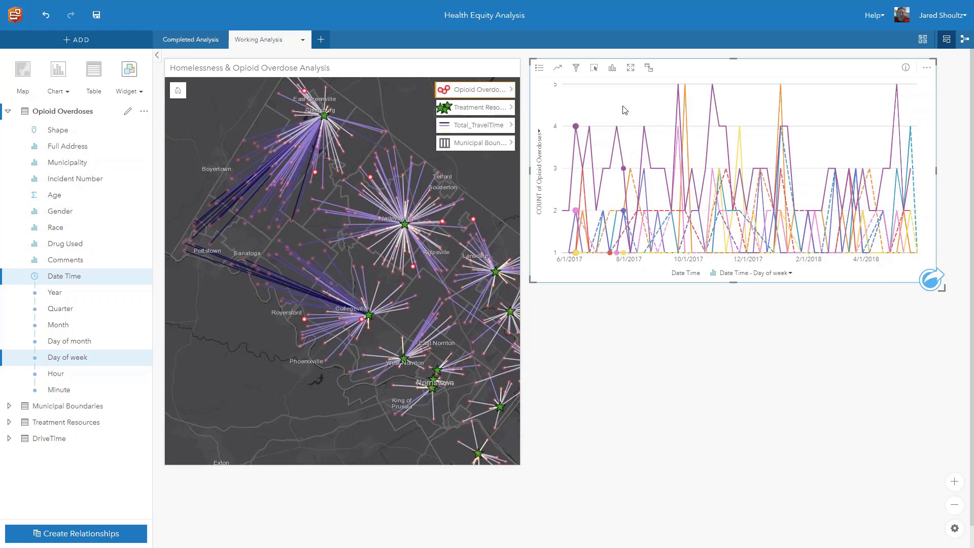
{"action": "left_click", "coordinate": [624, 110]}
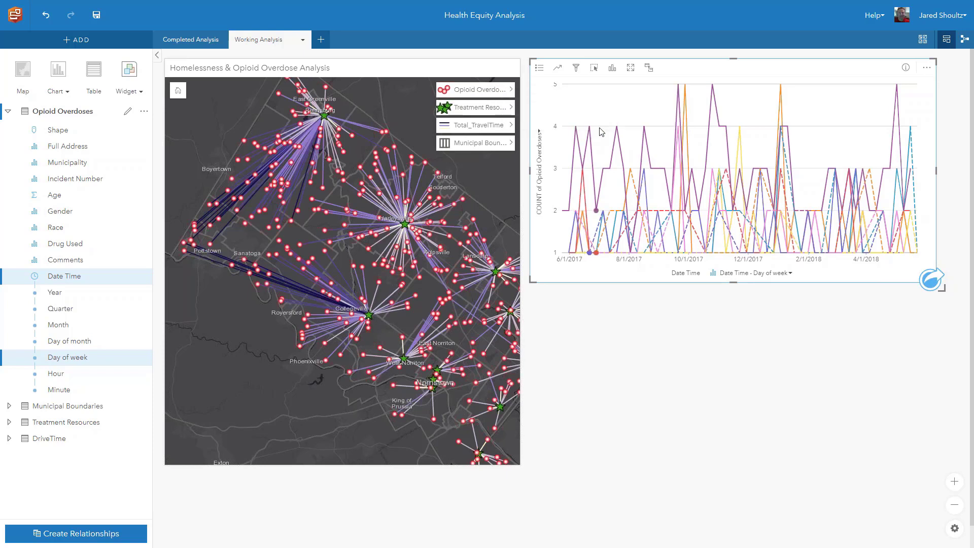
{"action": "left_click", "coordinate": [539, 68]}
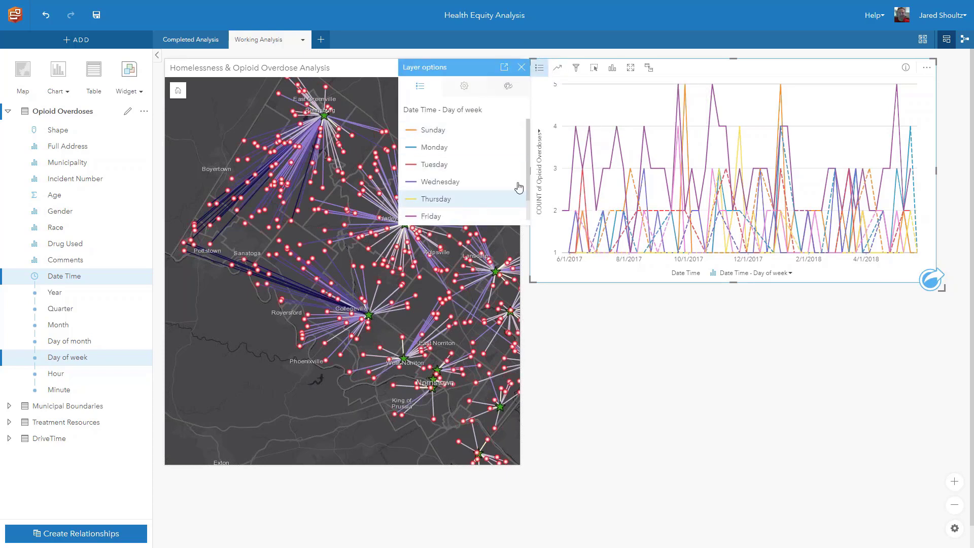
{"action": "left_click", "coordinate": [522, 67]}
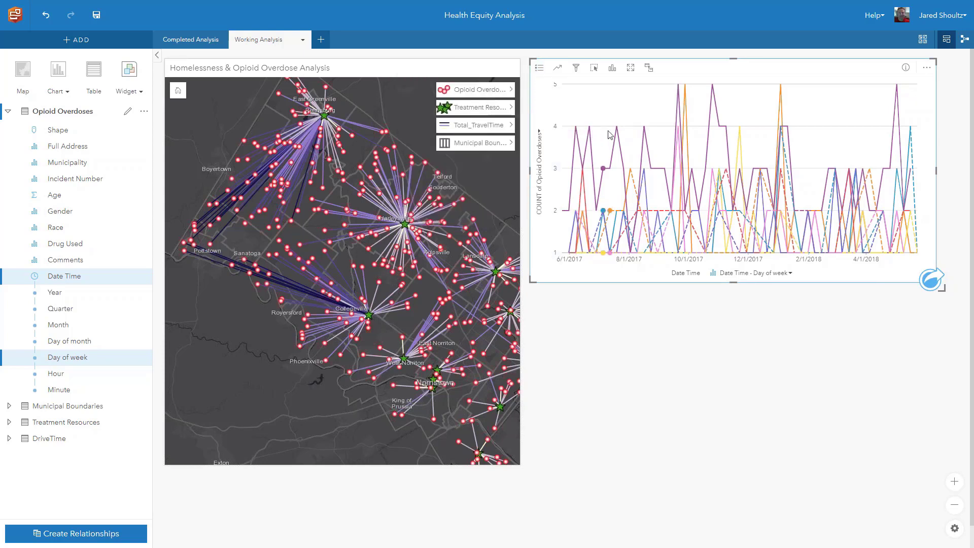
{"action": "mouse_move", "coordinate": [681, 83]}
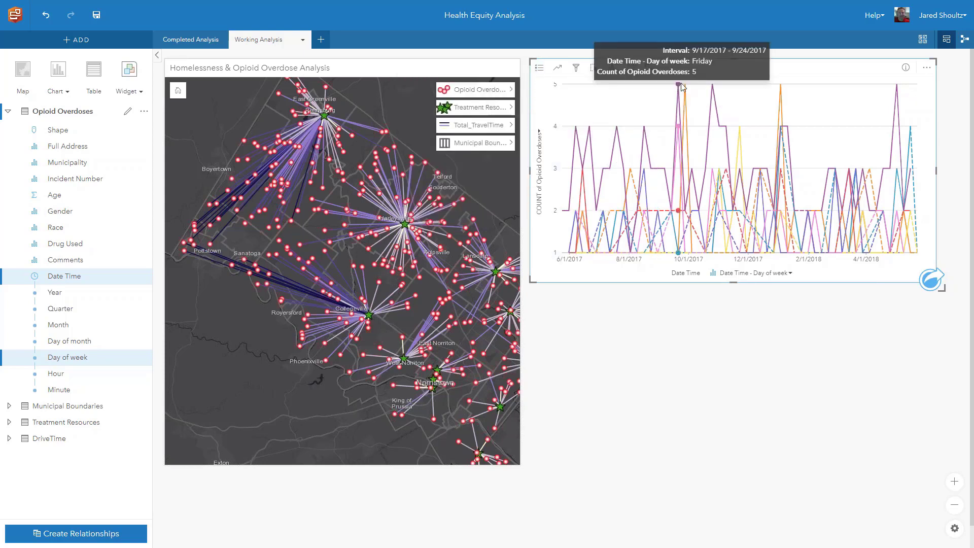
Group the overdose time series chart by Date Time - Hour and inspect its peaks.
{"action": "left_click", "coordinate": [787, 274]}
{"action": "left_click_drag", "start_coordinate": [818, 309], "coordinate": [815, 376]}
{"action": "left_click", "coordinate": [787, 387]}
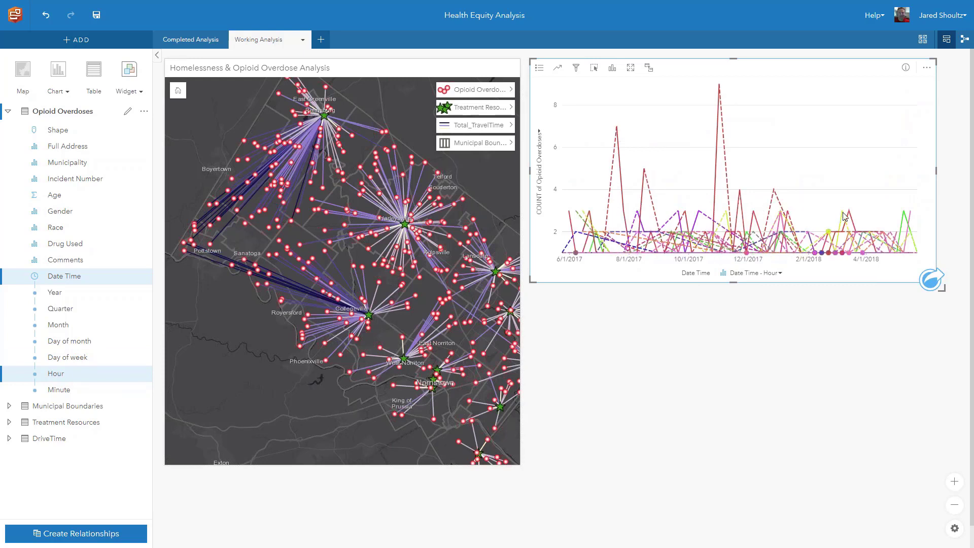
{"action": "mouse_move", "coordinate": [849, 214]}
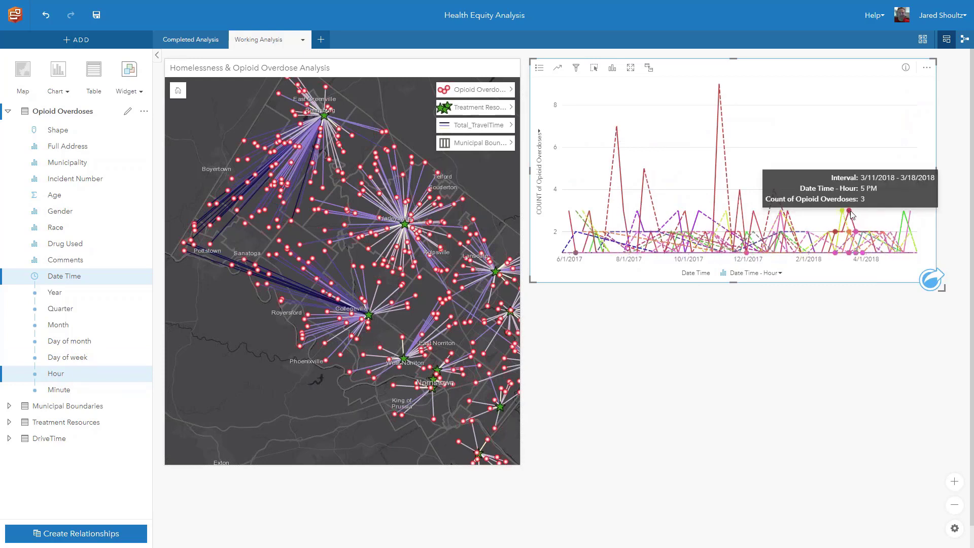
{"action": "mouse_move", "coordinate": [775, 194]}
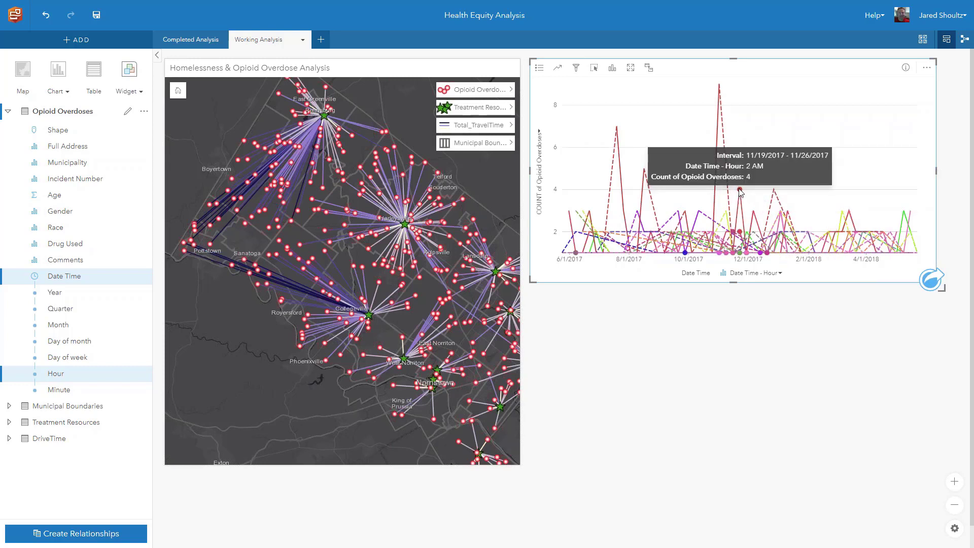
{"action": "mouse_move", "coordinate": [720, 87]}
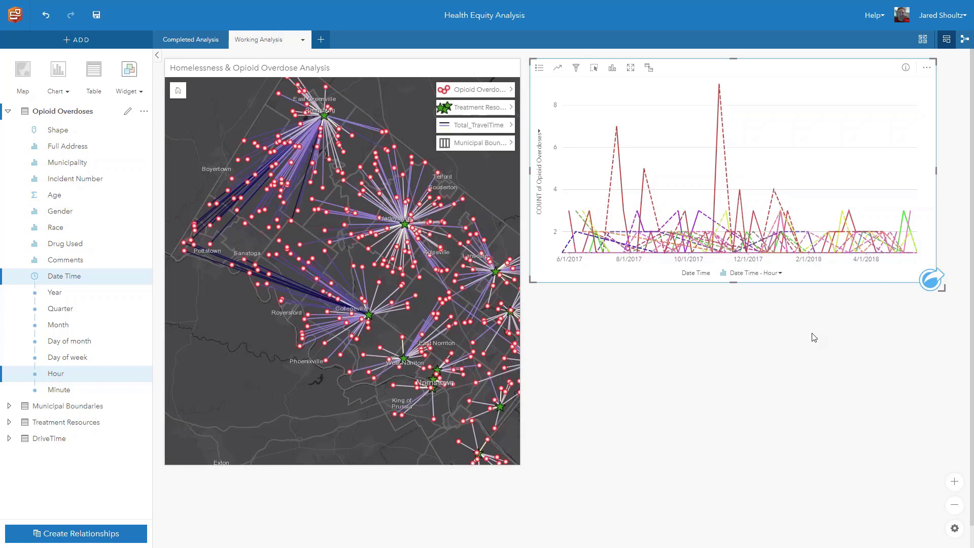
{"action": "left_click", "coordinate": [769, 273]}
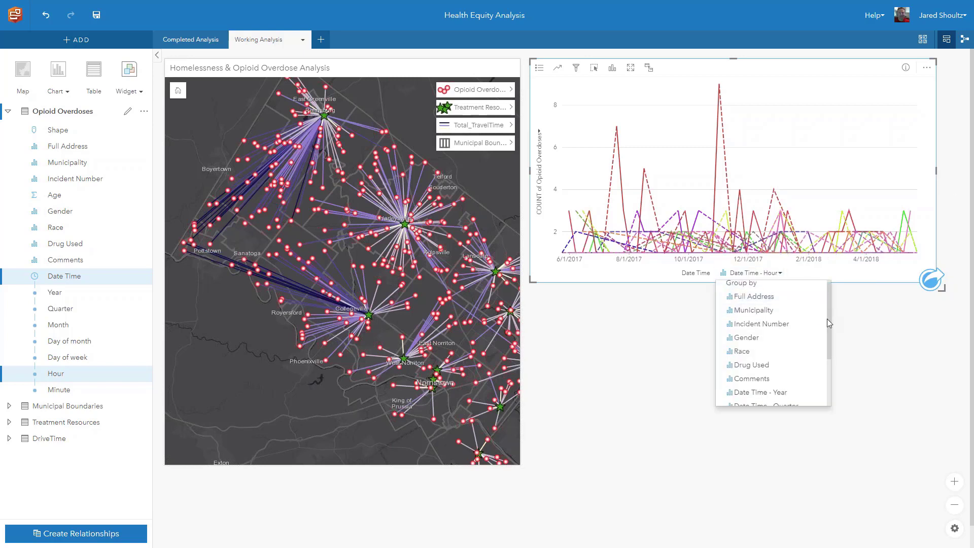
{"action": "mouse_move", "coordinate": [826, 318]}
{"action": "left_mouse_down"}
{"action": "mouse_move", "coordinate": [824, 355]}
{"action": "mouse_move", "coordinate": [830, 303]}
{"action": "left_mouse_up"}
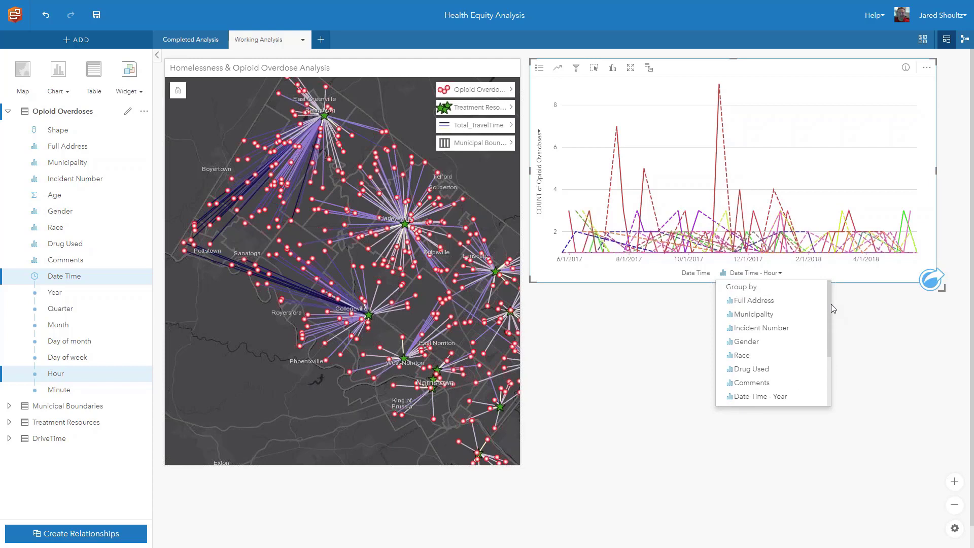
{"action": "left_click", "coordinate": [862, 322]}
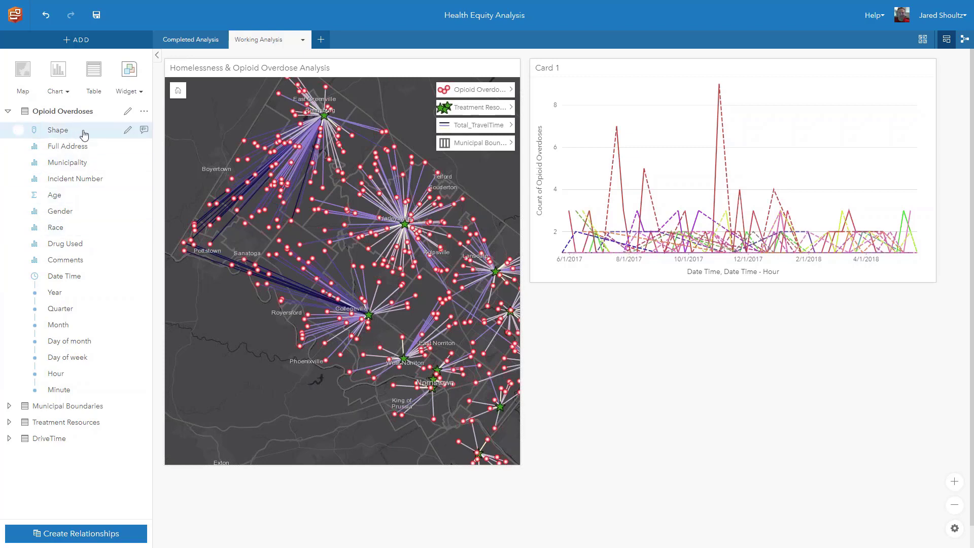
Hide the overdose points and run Spatial Aggregation of Opioid Overdoses into Municipal Boundaries, styled by count, with the AVG of Age added.
{"action": "left_click", "coordinate": [445, 91]}
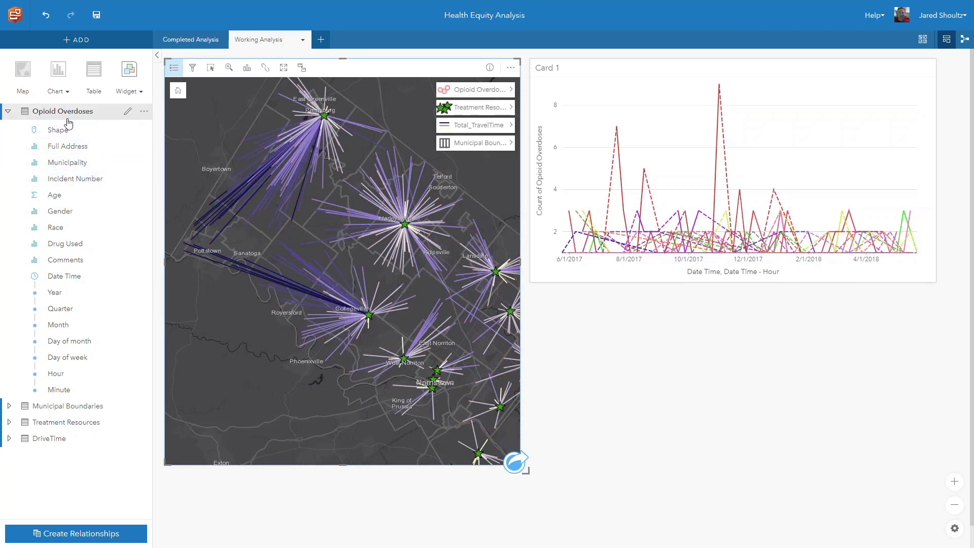
{"action": "left_click_drag", "start_coordinate": [69, 123], "coordinate": [323, 188]}
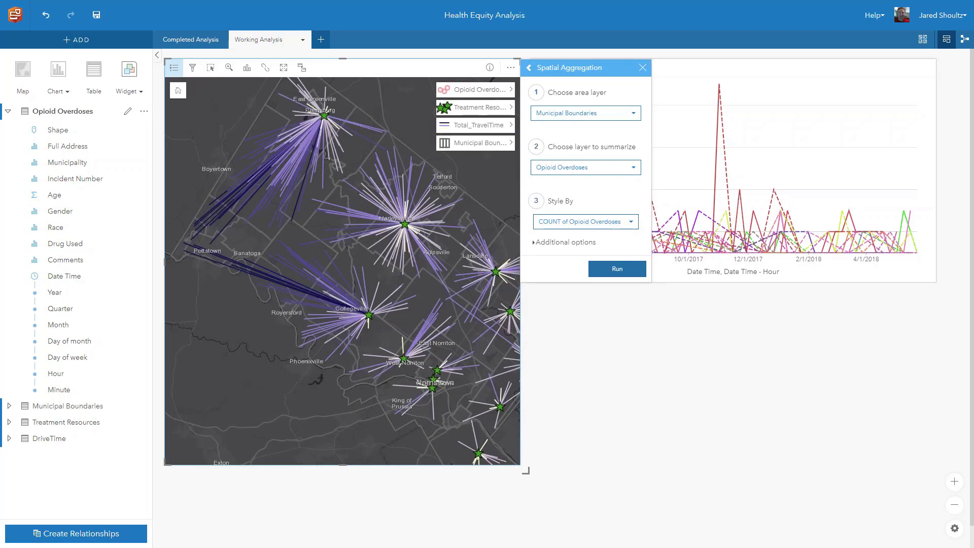
{"action": "left_click", "coordinate": [576, 243]}
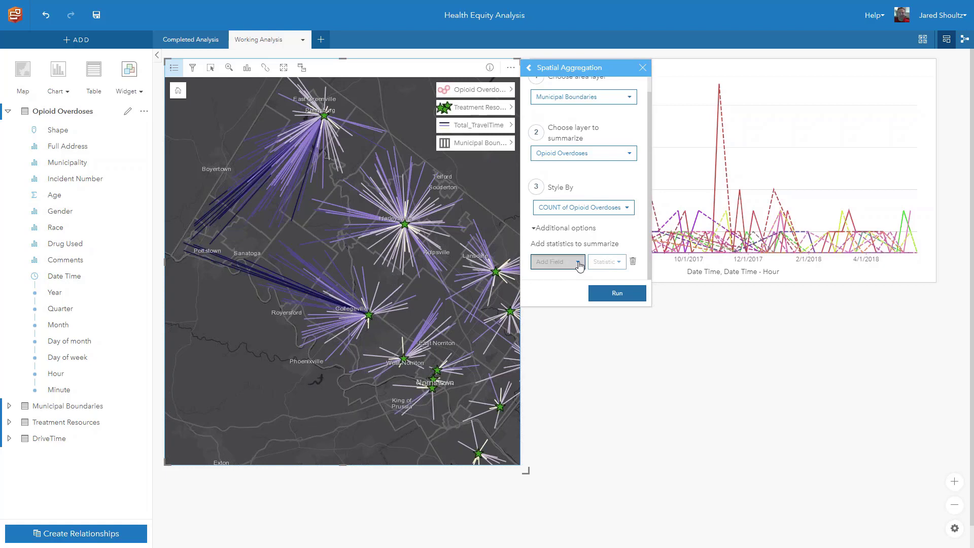
{"action": "left_click", "coordinate": [577, 261]}
{"action": "left_click", "coordinate": [551, 278]}
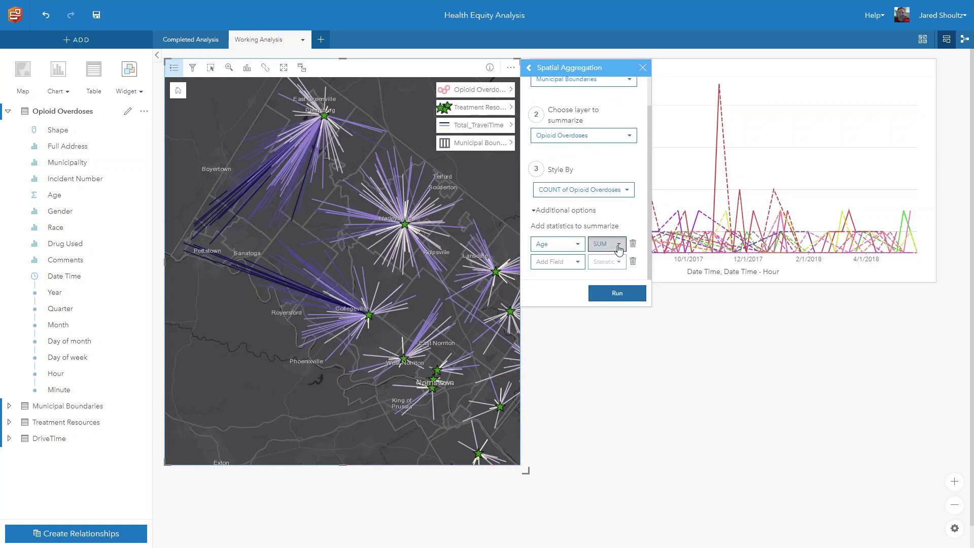
{"action": "left_click", "coordinate": [618, 247]}
{"action": "left_click", "coordinate": [615, 300]}
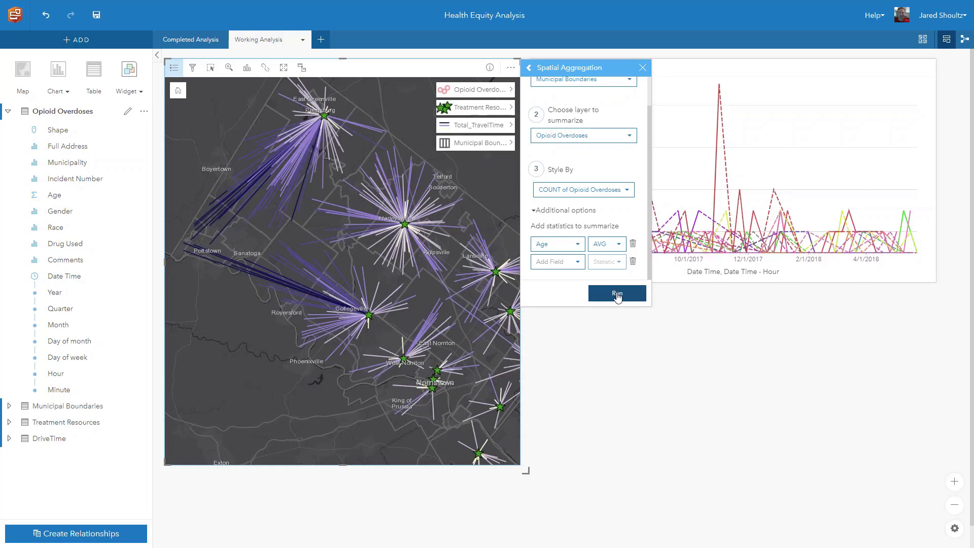
{"action": "left_click", "coordinate": [617, 296]}
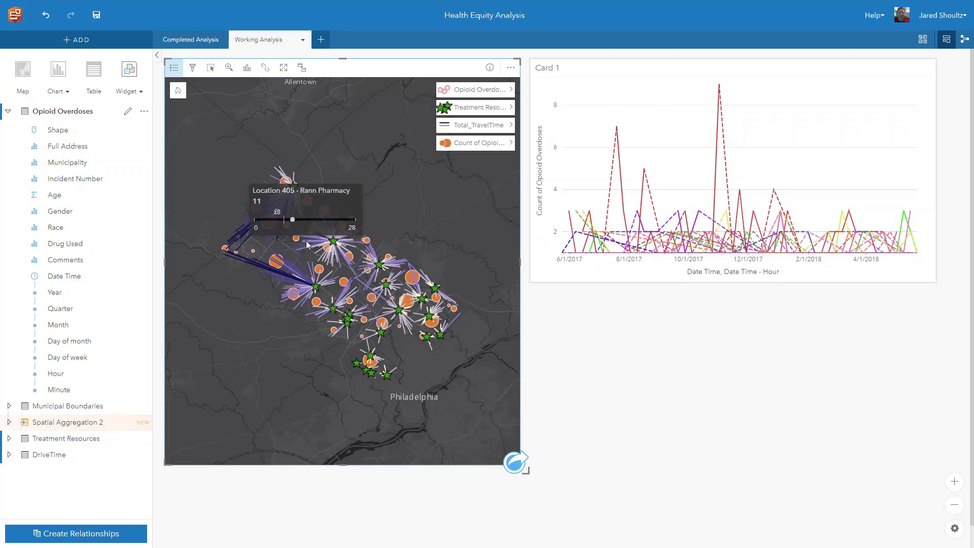
Hide the Total_TravelTime and Treatment Resources layers on the Homelessness & Opioid Overdose Analysis map.
{"action": "scroll", "coordinate": [307, 245], "scroll_direction": "up", "scroll_amount": 1}
{"action": "left_click_drag", "start_coordinate": [291, 265], "coordinate": [333, 271]}
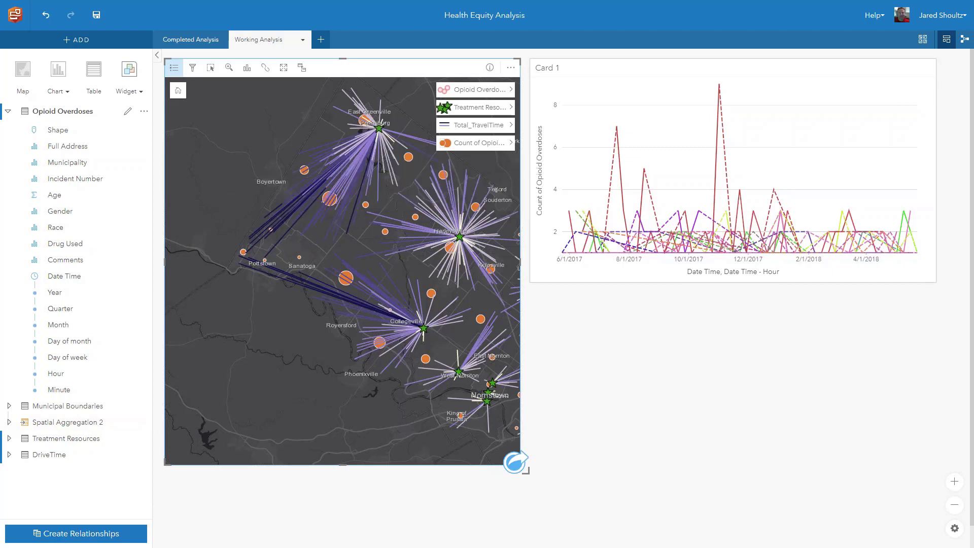
{"action": "left_click", "coordinate": [445, 123]}
{"action": "left_click", "coordinate": [444, 107]}
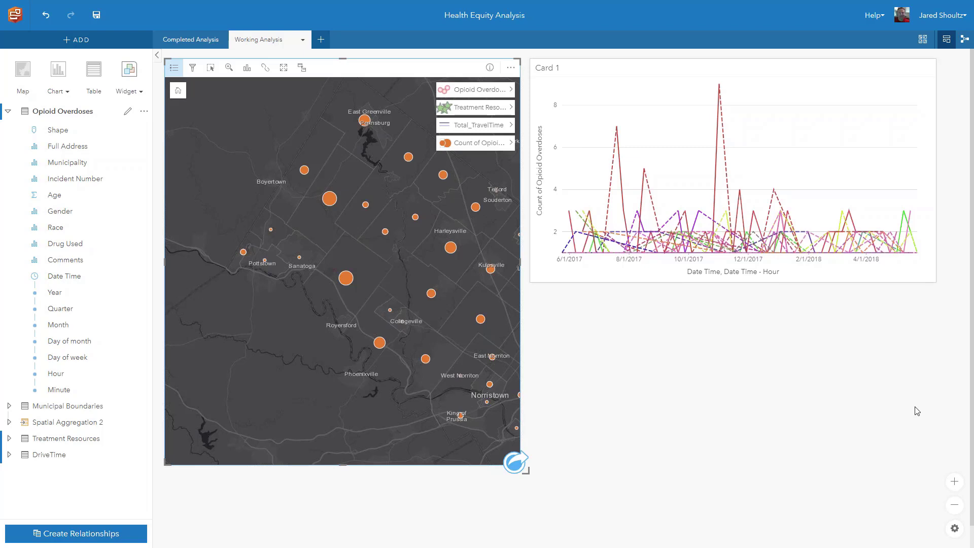
Style the Count of Opioid Overdoses layer with Counts and Amounts (Color), dividing the count by FIPS_MUN_POP.
{"action": "left_click", "coordinate": [509, 145]}
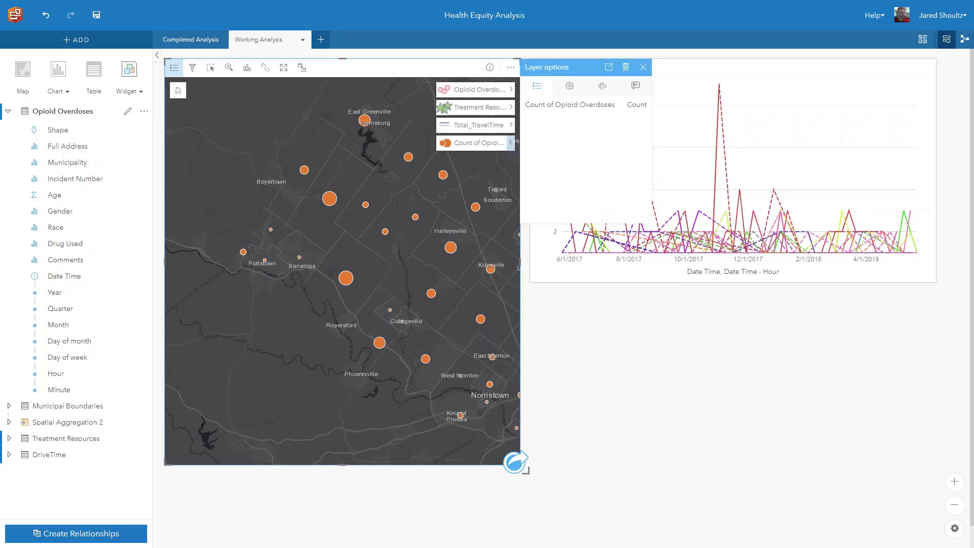
{"action": "left_click", "coordinate": [569, 86]}
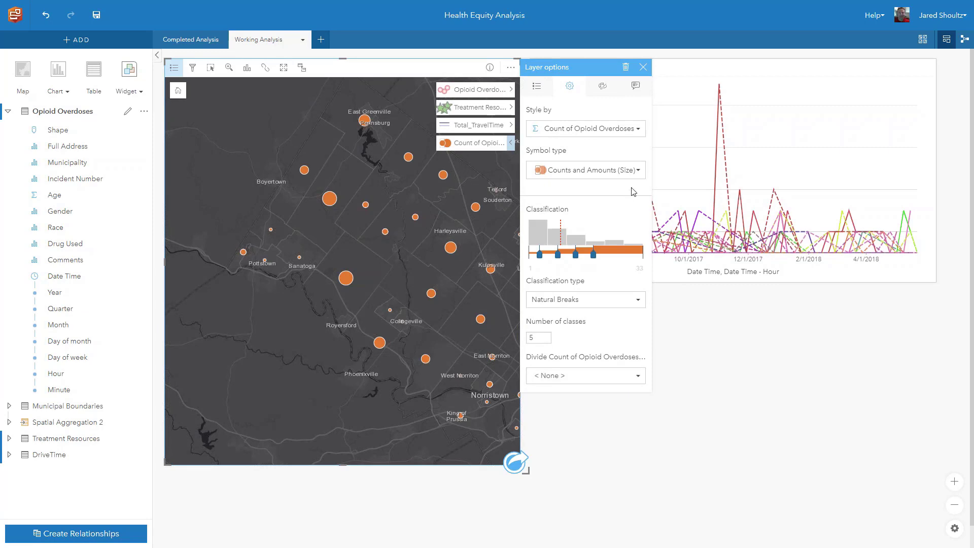
{"action": "left_click", "coordinate": [633, 171]}
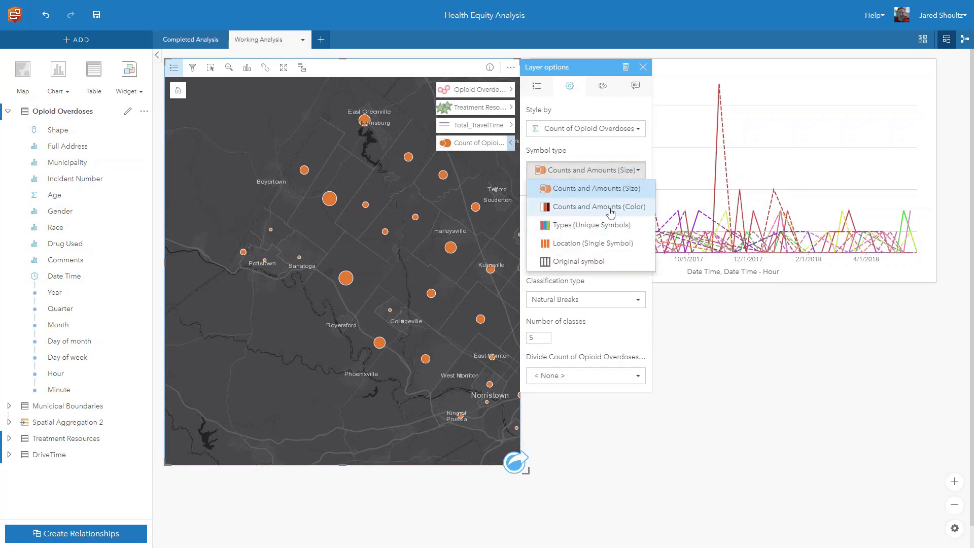
{"action": "left_click", "coordinate": [609, 207]}
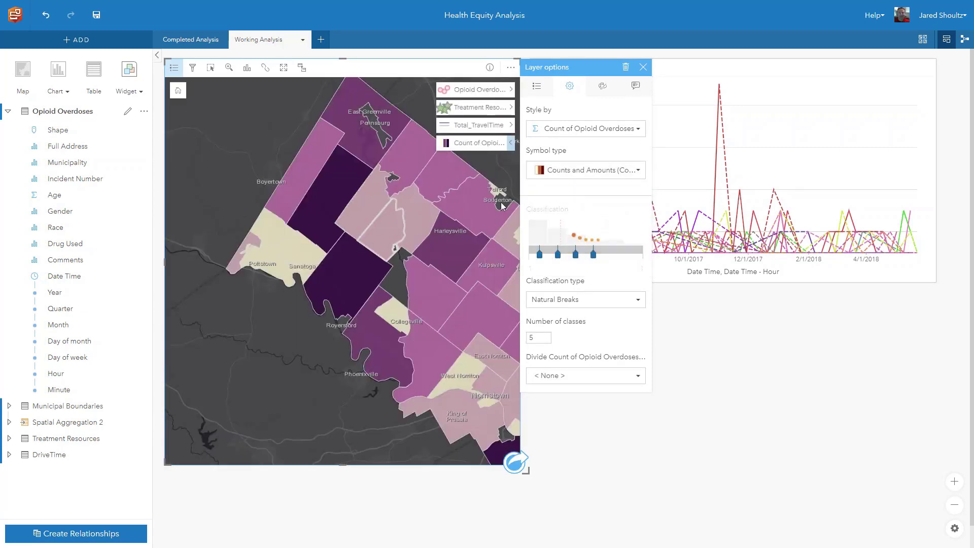
{"action": "left_click", "coordinate": [637, 378]}
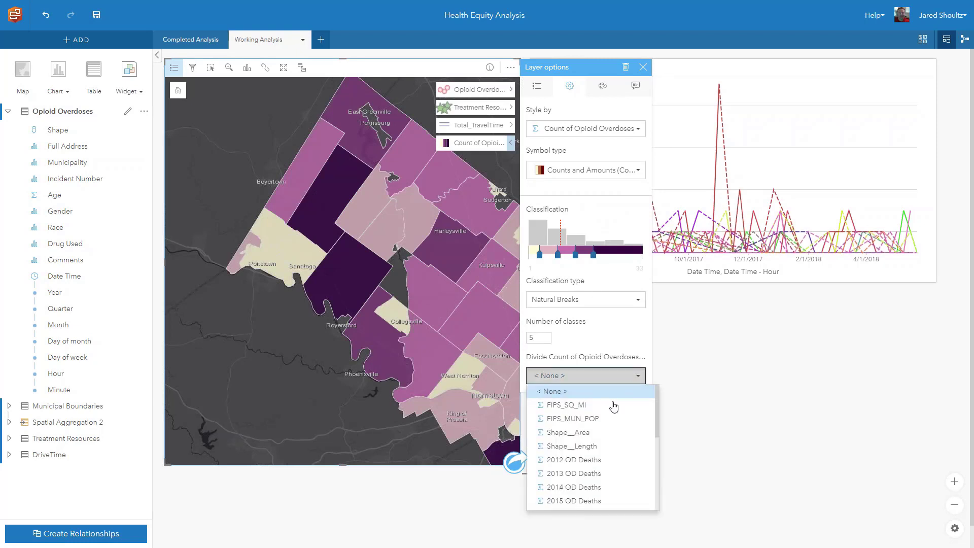
{"action": "left_click", "coordinate": [608, 419]}
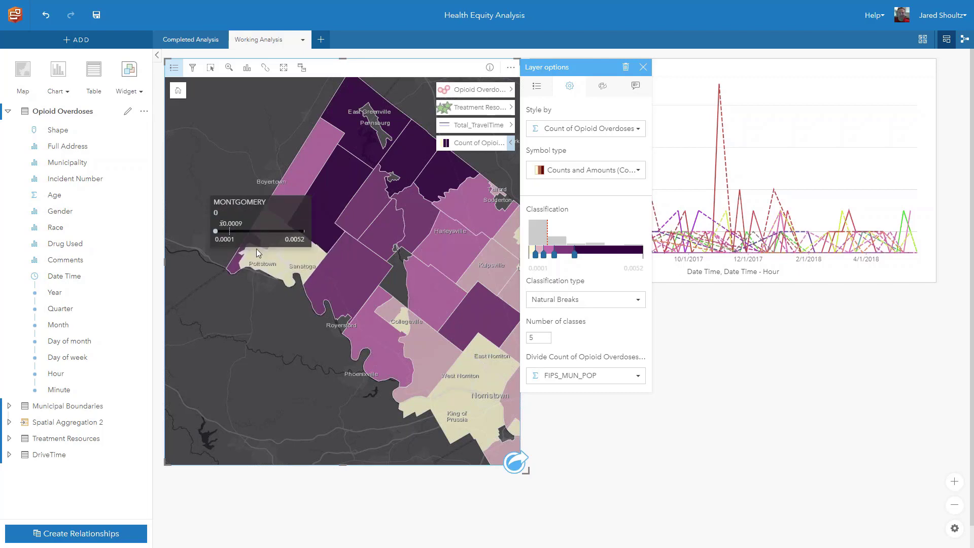
{"action": "left_click", "coordinate": [645, 67]}
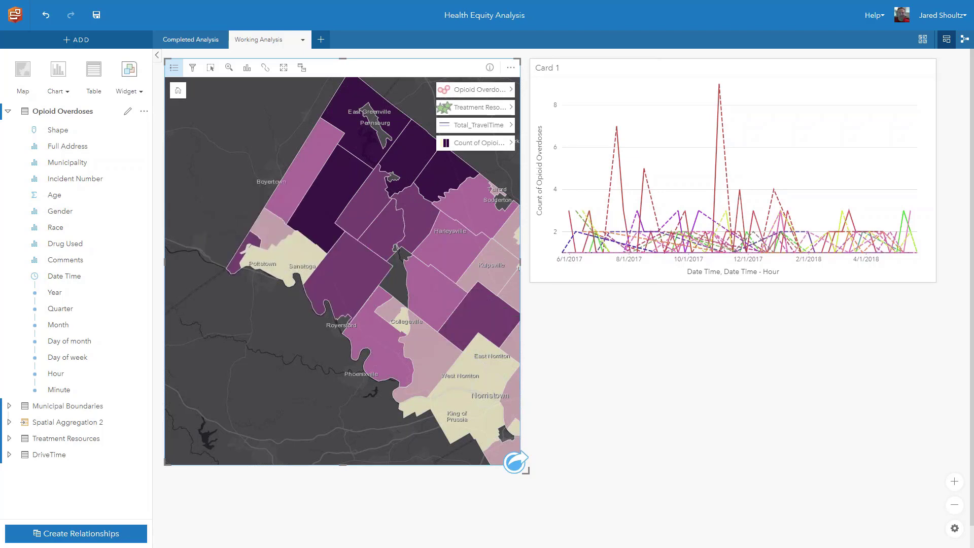
Show the Treatment Resources and Total_TravelTime layers on the map again.
{"action": "left_click", "coordinate": [445, 109]}
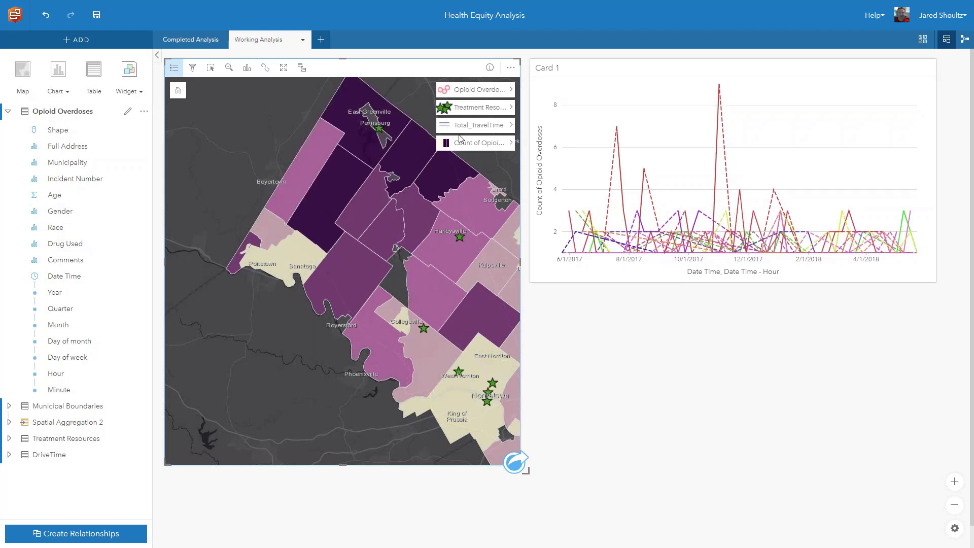
{"action": "left_click", "coordinate": [443, 126]}
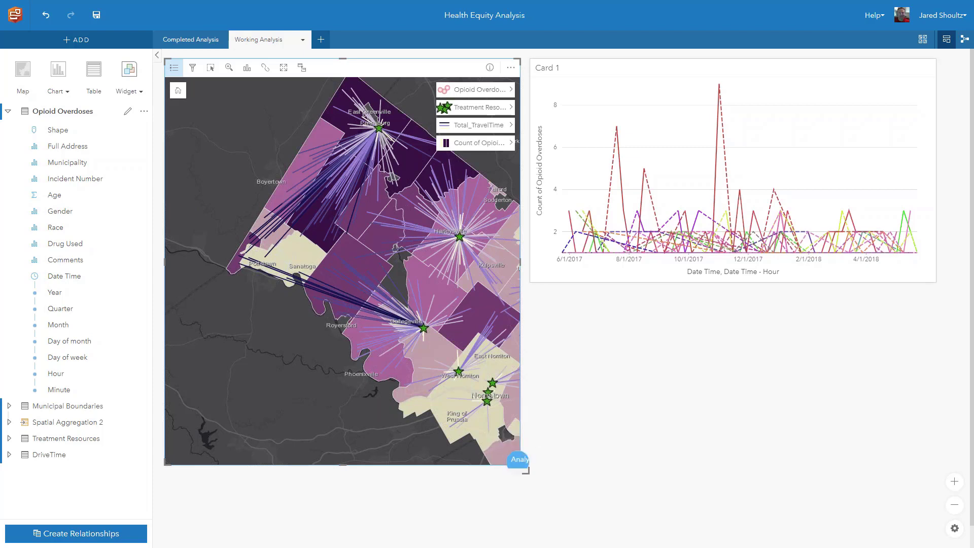
Start Enrich Data on the Count of Opioid Overdoses layer and select the housing cost variable 2012-2016 ACS Households: Gross Rent 50% + of Household Income.
{"action": "left_click", "coordinate": [515, 463]}
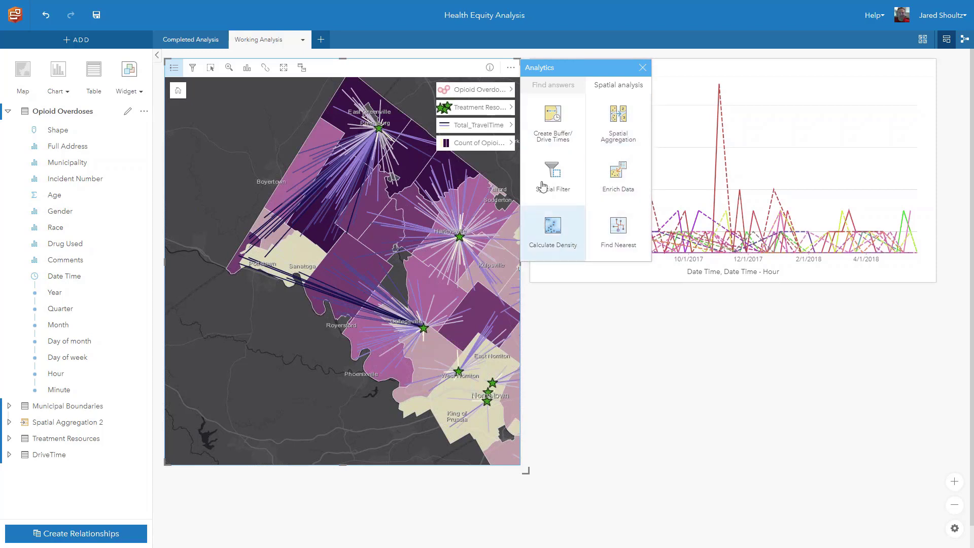
{"action": "left_click", "coordinate": [547, 87]}
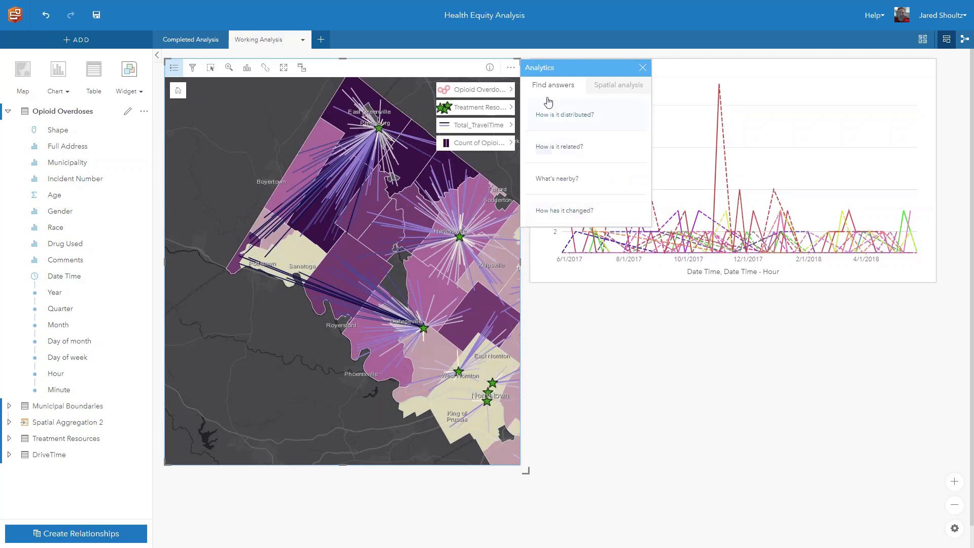
{"action": "left_click", "coordinate": [575, 155]}
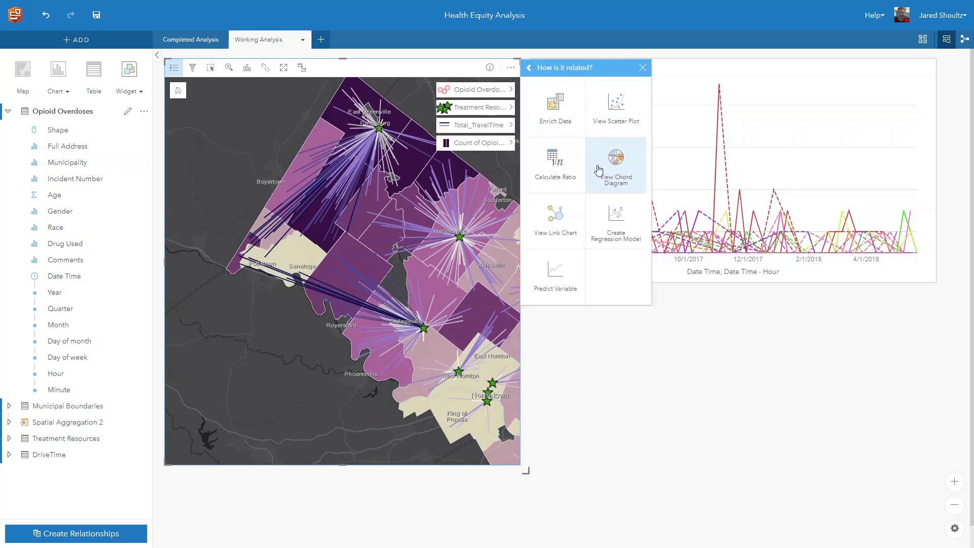
{"action": "left_click", "coordinate": [561, 123]}
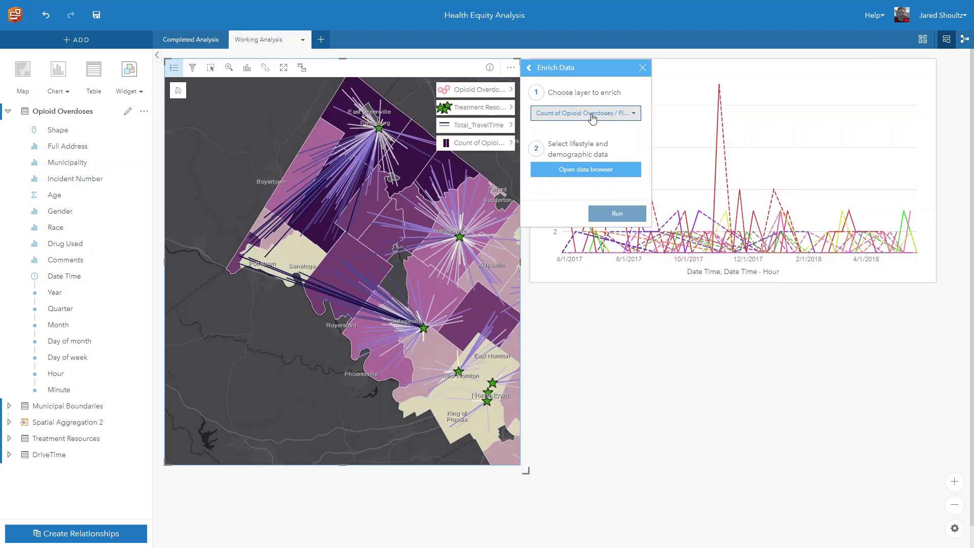
{"action": "left_click", "coordinate": [582, 172]}
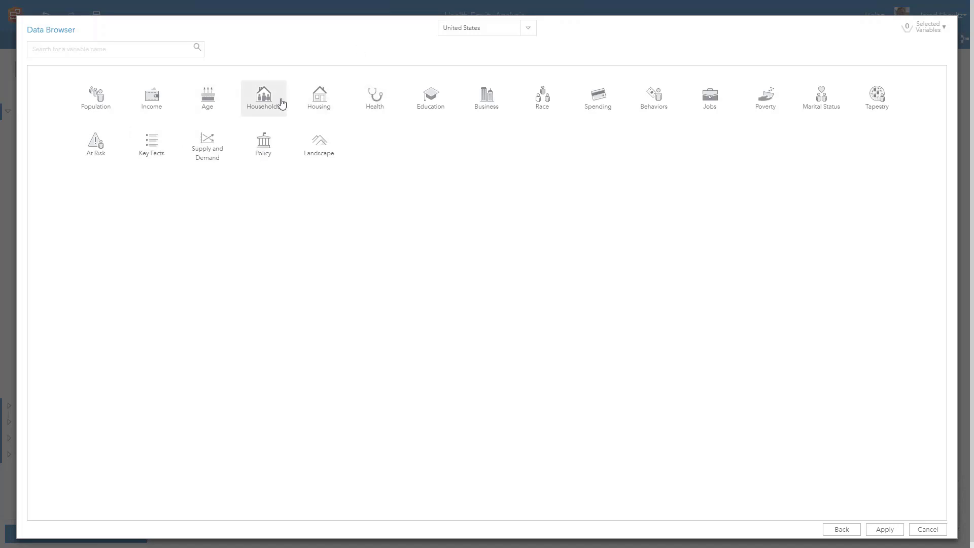
{"action": "left_click", "coordinate": [320, 105]}
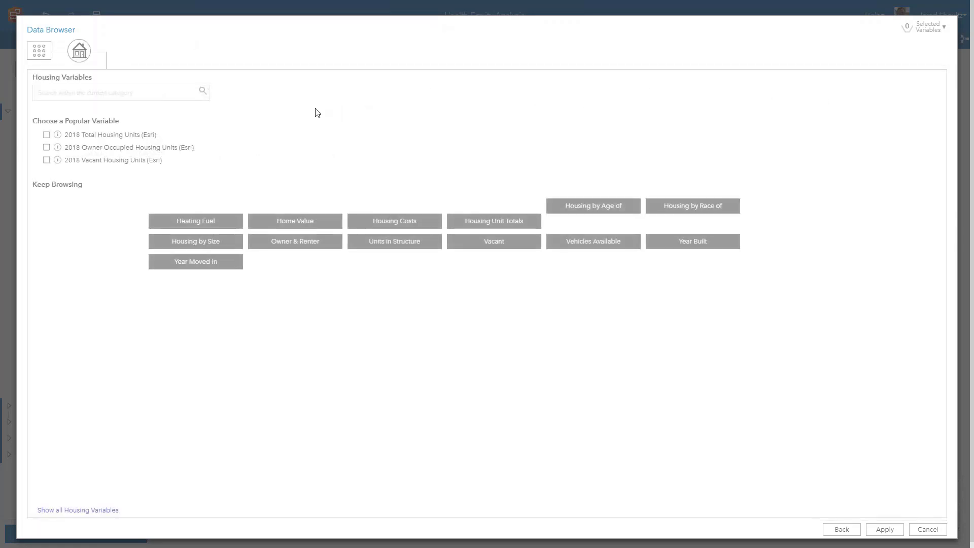
{"action": "left_click", "coordinate": [387, 222]}
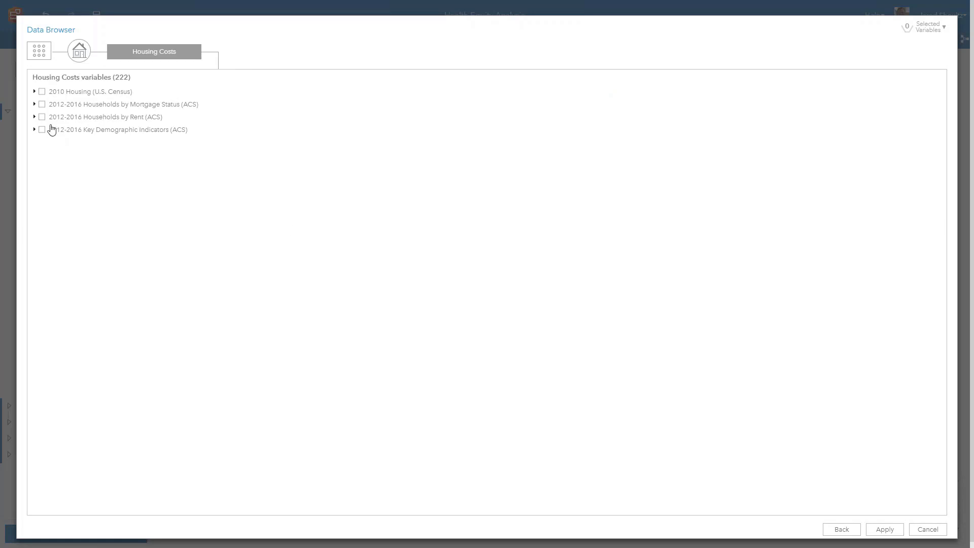
{"action": "left_click", "coordinate": [34, 117]}
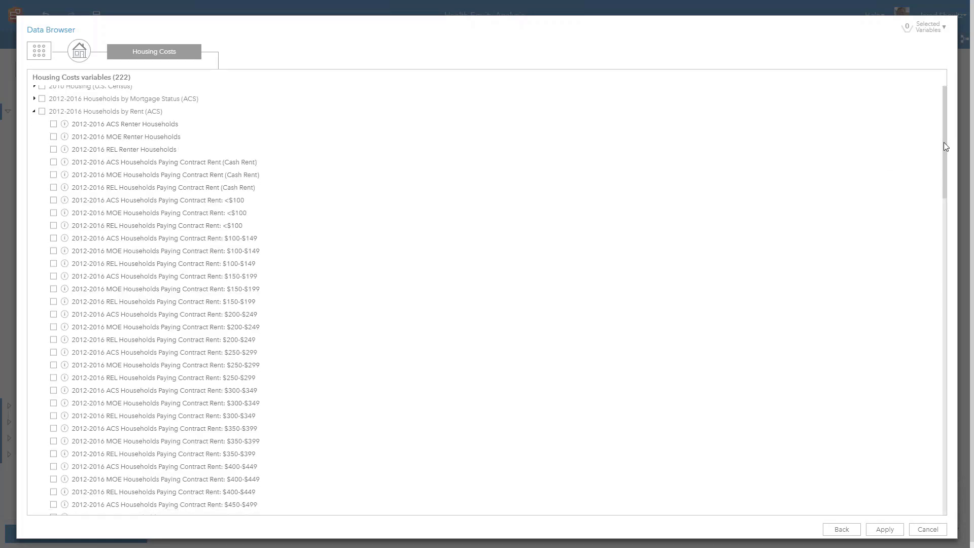
{"action": "left_click_drag", "start_coordinate": [944, 142], "coordinate": [941, 517]}
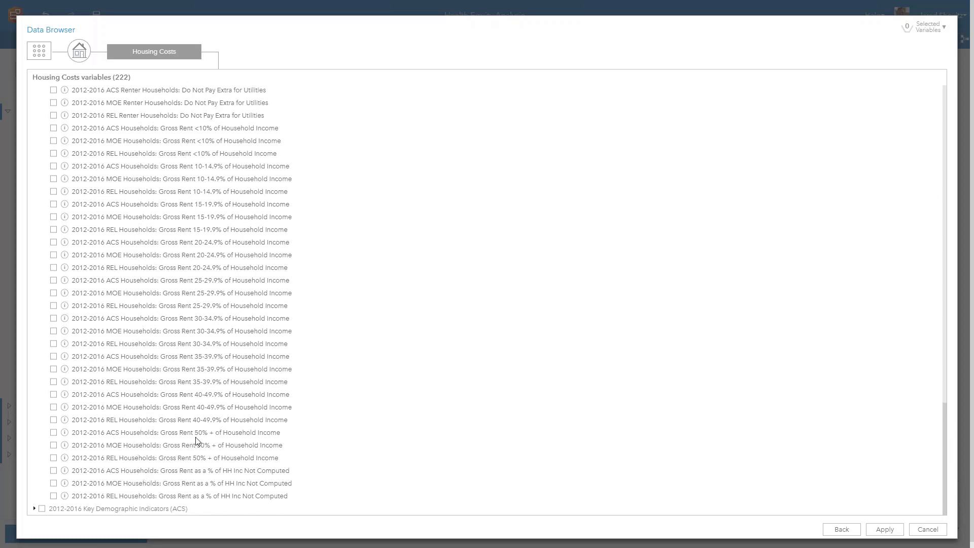
{"action": "left_click", "coordinate": [53, 432]}
Add the education variable 2018 Education: High School Diploma (Esri) to the enrichment selection.
{"action": "left_click", "coordinate": [41, 53]}
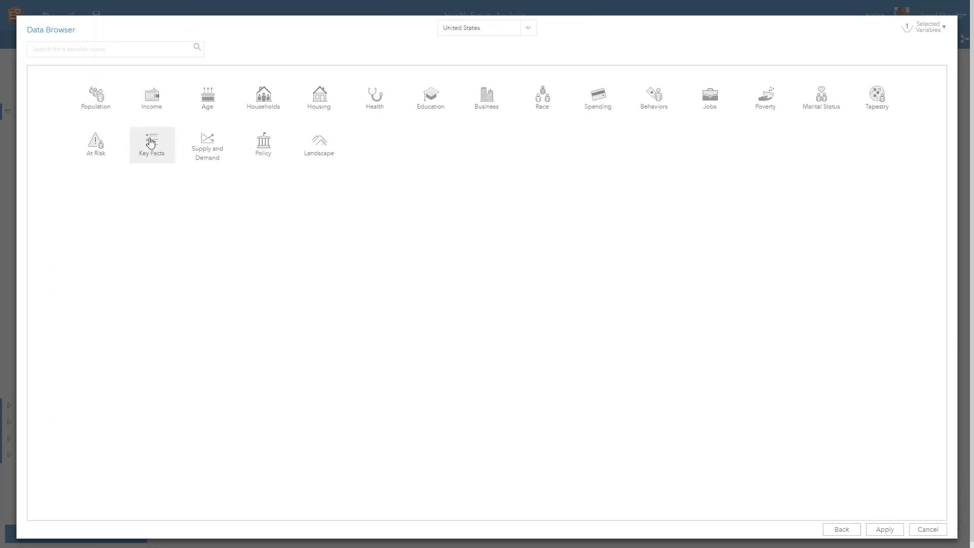
{"action": "left_click", "coordinate": [424, 110]}
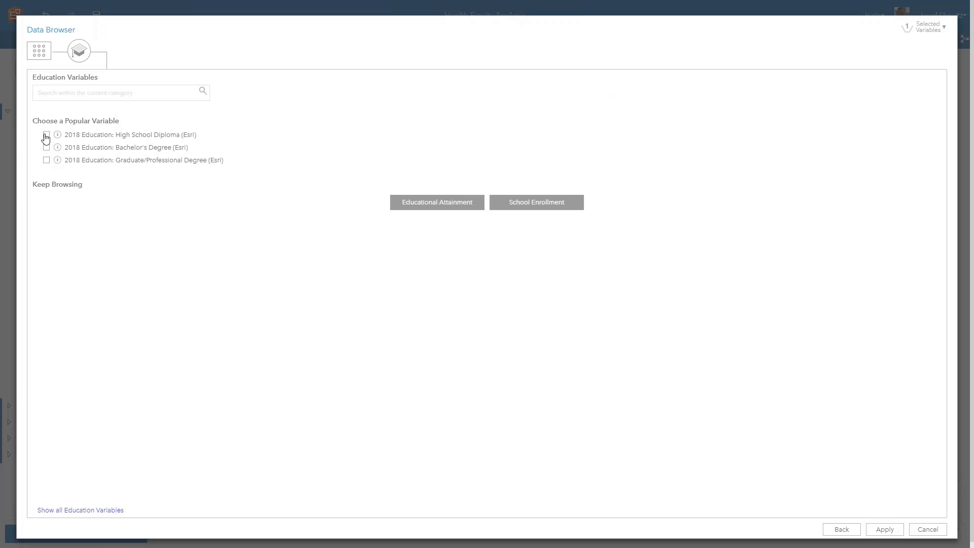
{"action": "left_click", "coordinate": [47, 136]}
Search the variables for "unemployment", add 2018 Unemployment Rate (Esri), and run the enrichment with the selected variables.
{"action": "left_click", "coordinate": [43, 56]}
{"action": "left_click", "coordinate": [98, 54]}
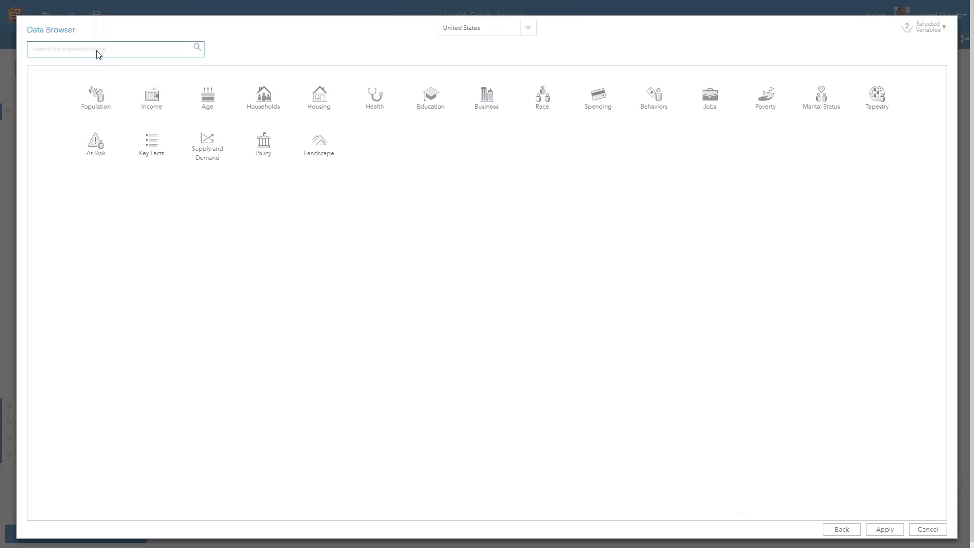
{"action": "type", "text": "une"}
{"action": "type", "text": "loyment"}
{"action": "key", "text": "Return"}
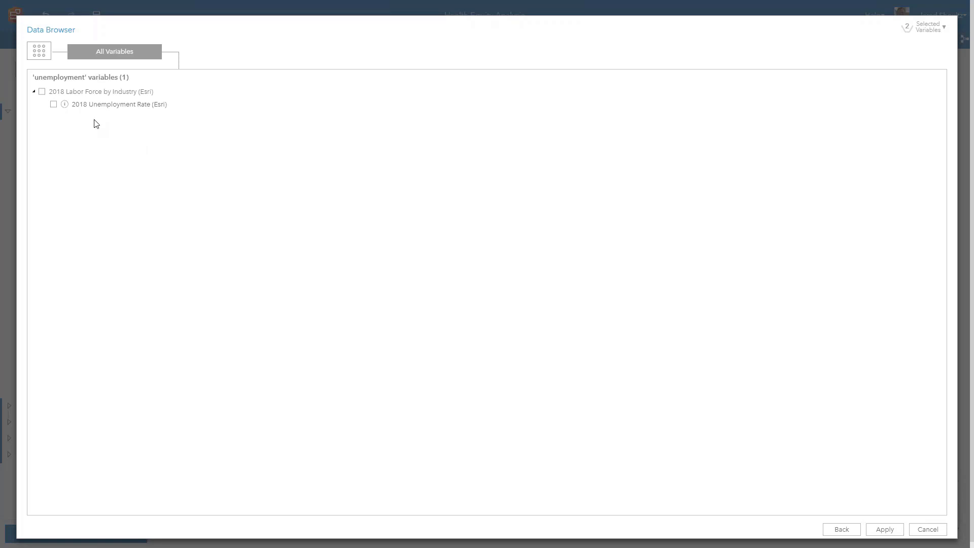
{"action": "left_click", "coordinate": [54, 105]}
{"action": "left_click", "coordinate": [885, 530]}
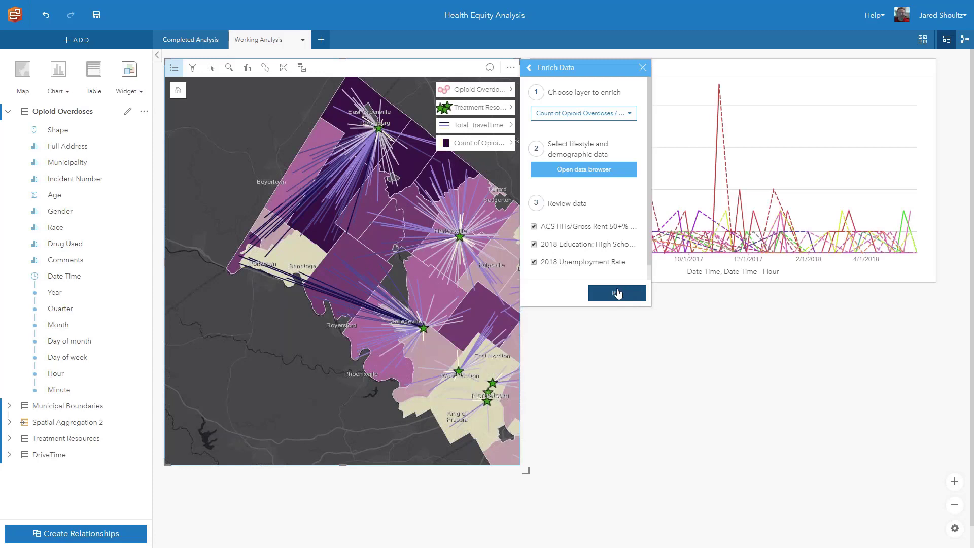
{"action": "left_click", "coordinate": [616, 296]}
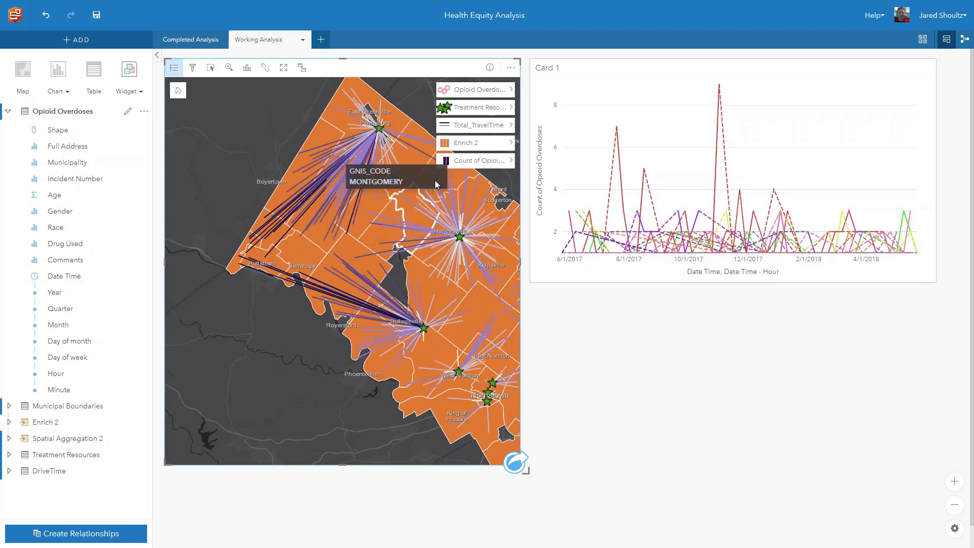
Style the Enrich 2 layer by 2018 Unemployment Rate and inspect the symbols near Pottstown.
{"action": "left_click", "coordinate": [511, 145]}
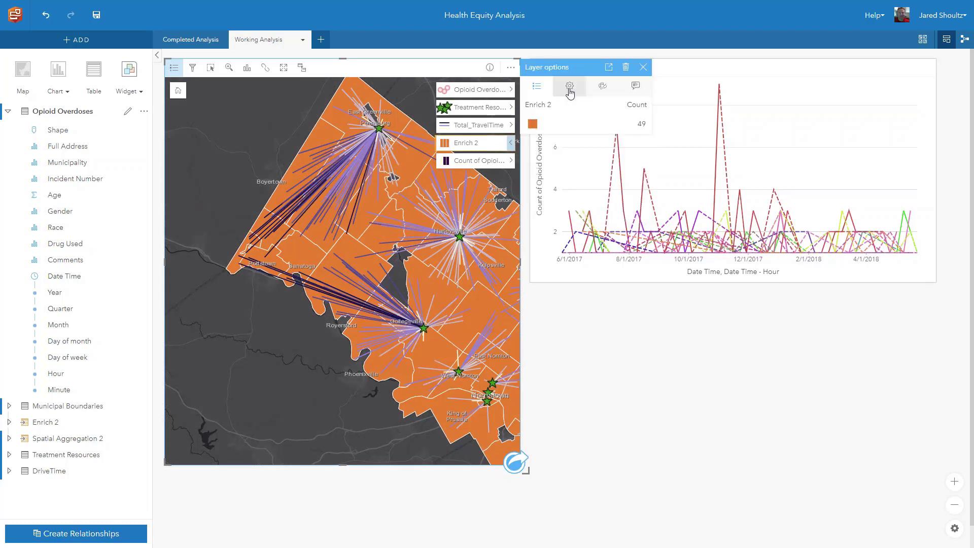
{"action": "left_click", "coordinate": [602, 87]}
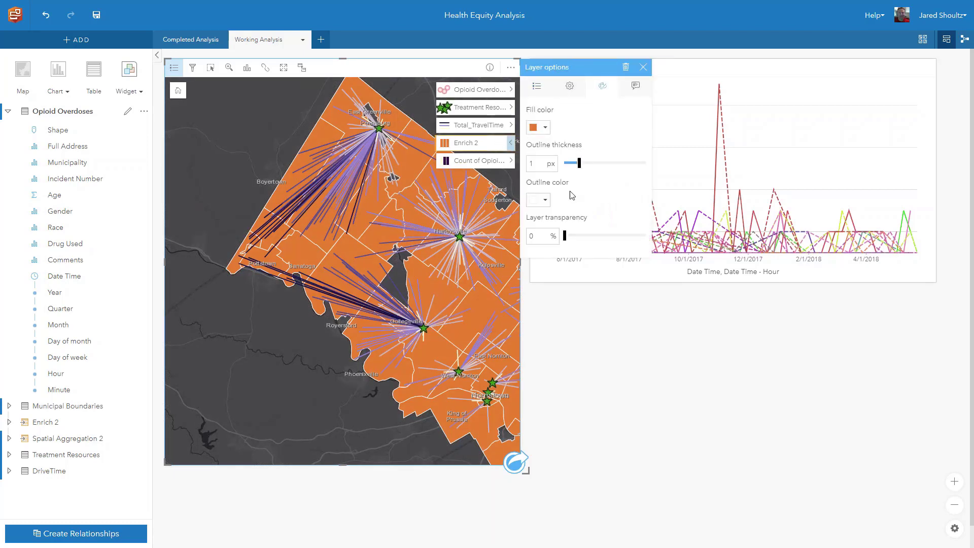
{"action": "left_click", "coordinate": [569, 86]}
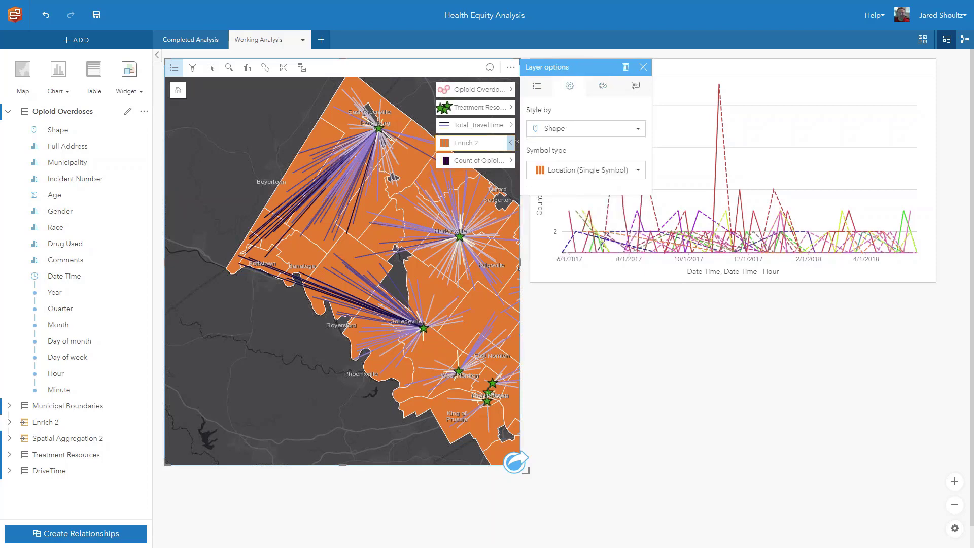
{"action": "left_click", "coordinate": [631, 172]}
{"action": "left_click", "coordinate": [629, 131]}
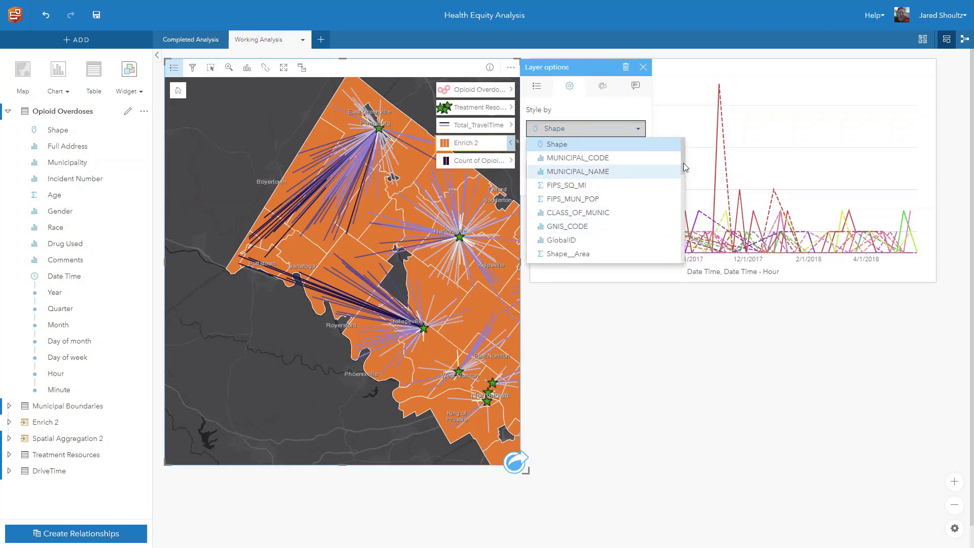
{"action": "left_click_drag", "start_coordinate": [684, 163], "coordinate": [654, 259]}
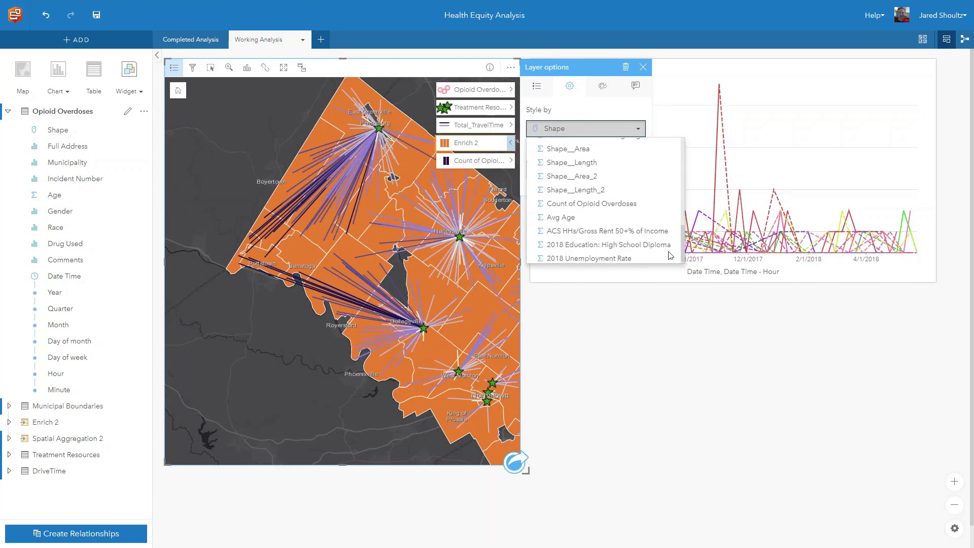
{"action": "left_click", "coordinate": [640, 262]}
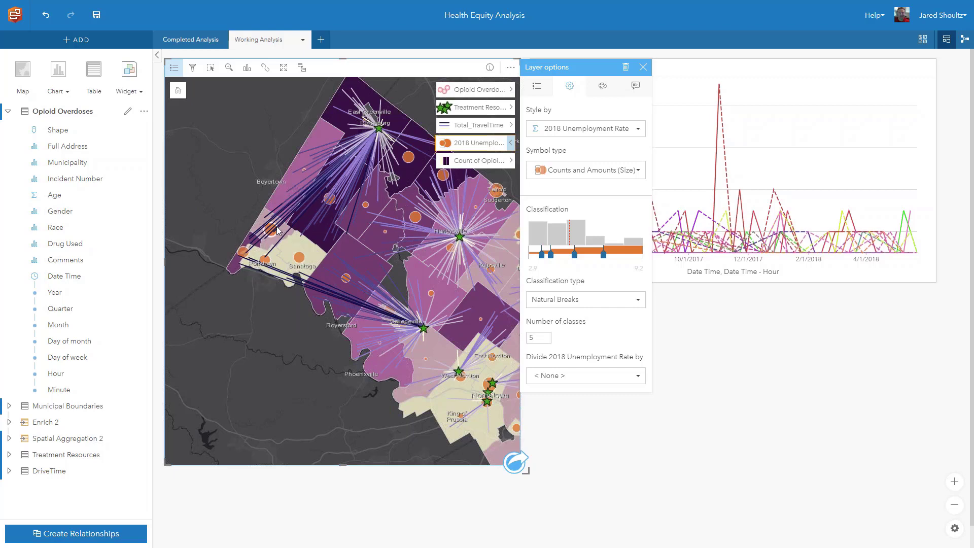
{"action": "mouse_move", "coordinate": [278, 232]}
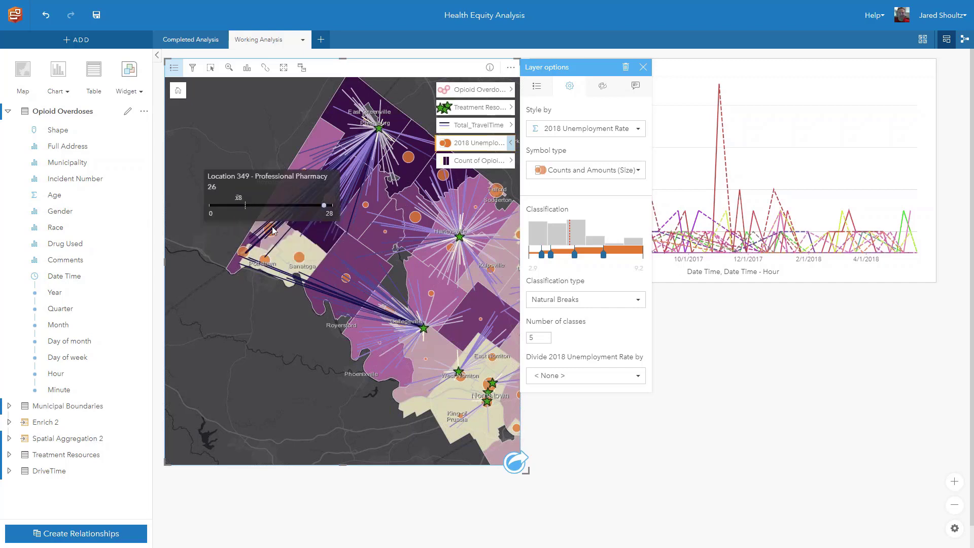
{"action": "left_click", "coordinate": [643, 70]}
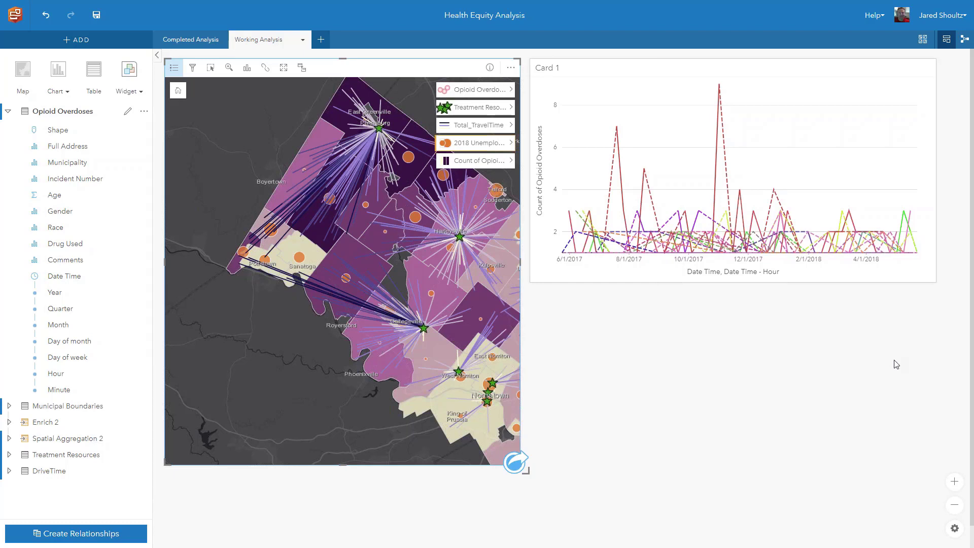
Create a scatter plot of Count of Opioid Overdoses against 2018 Unemployment Rate from Enrich 2, below the time series chart.
{"action": "left_click", "coordinate": [9, 422]}
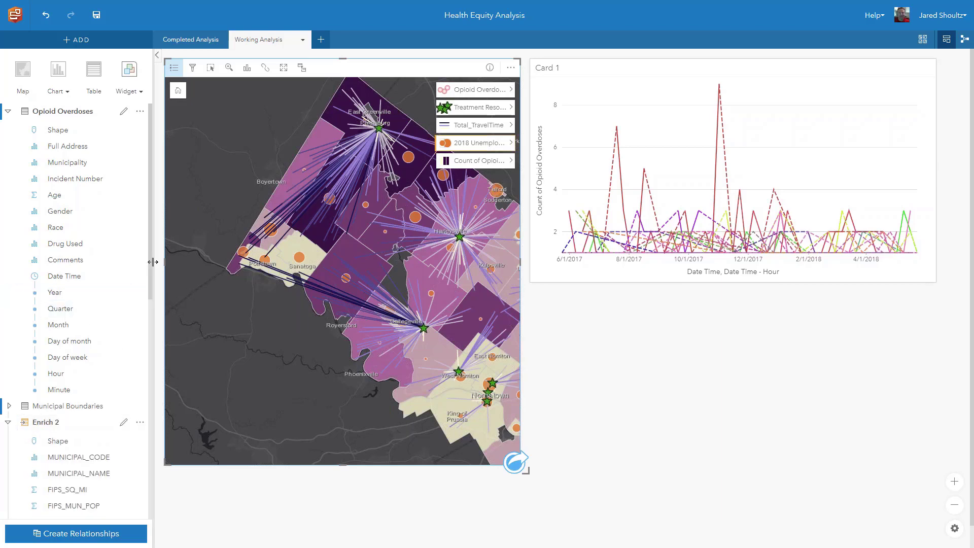
{"action": "scroll", "coordinate": [151, 262], "scroll_direction": "down", "scroll_amount": 4}
{"action": "scroll", "coordinate": [147, 411], "scroll_direction": "down", "scroll_amount": 5}
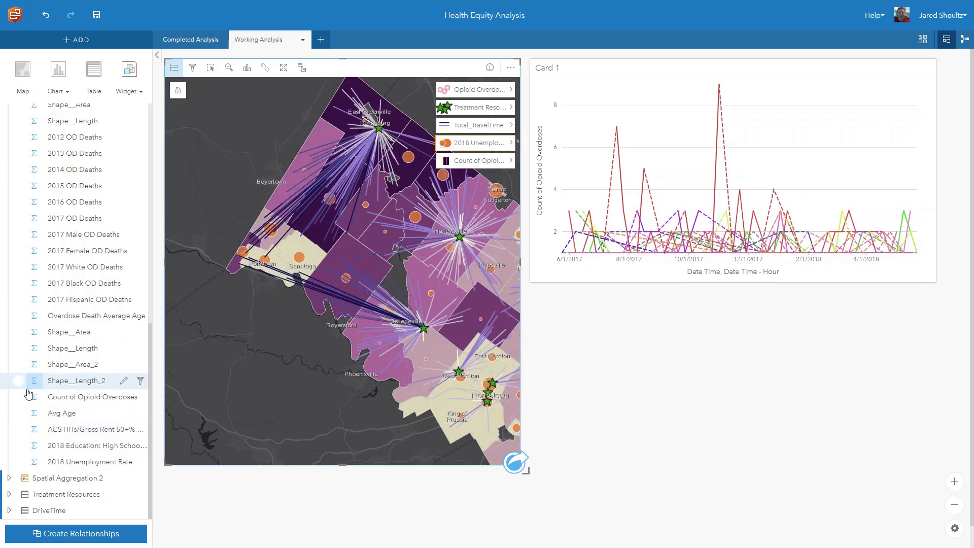
{"action": "left_click", "coordinate": [18, 463]}
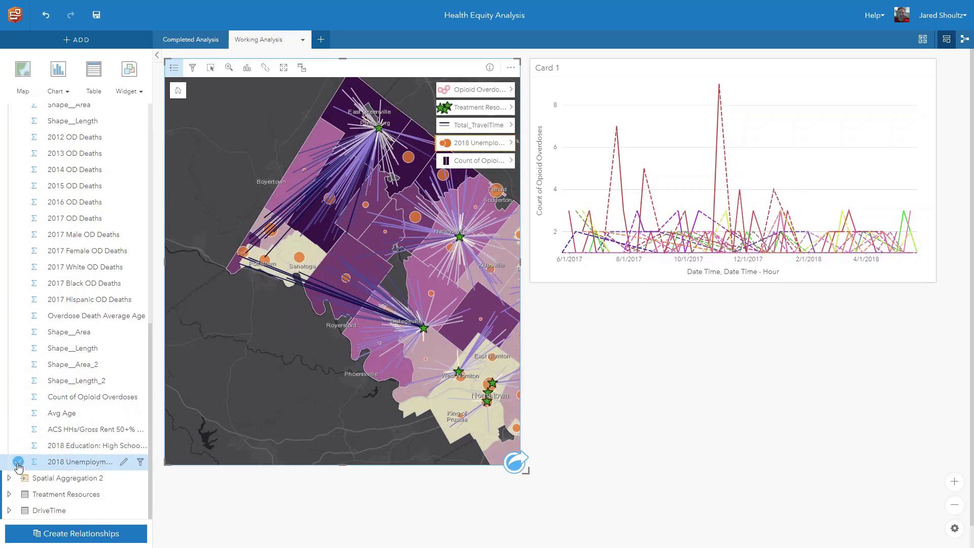
{"action": "left_click", "coordinate": [19, 399]}
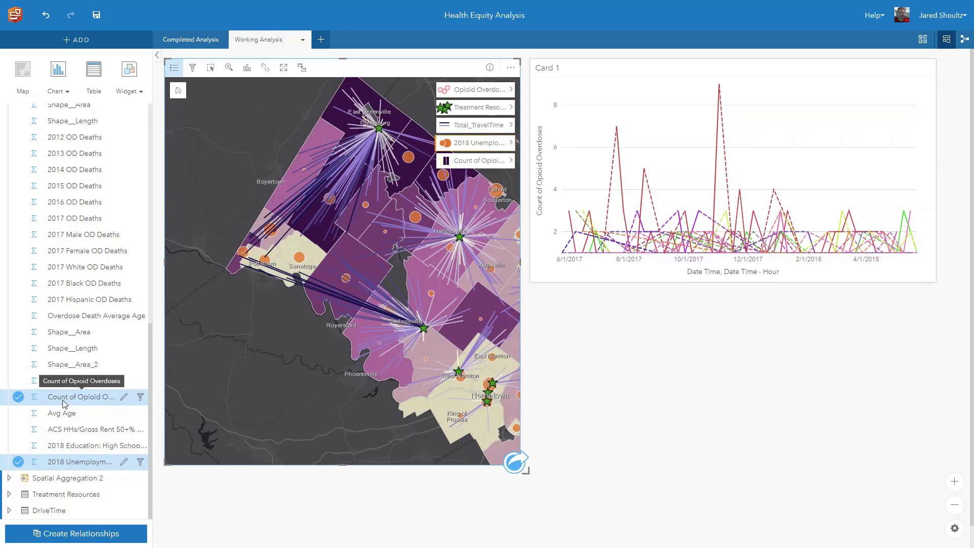
{"action": "left_click_drag", "start_coordinate": [65, 404], "coordinate": [653, 395]}
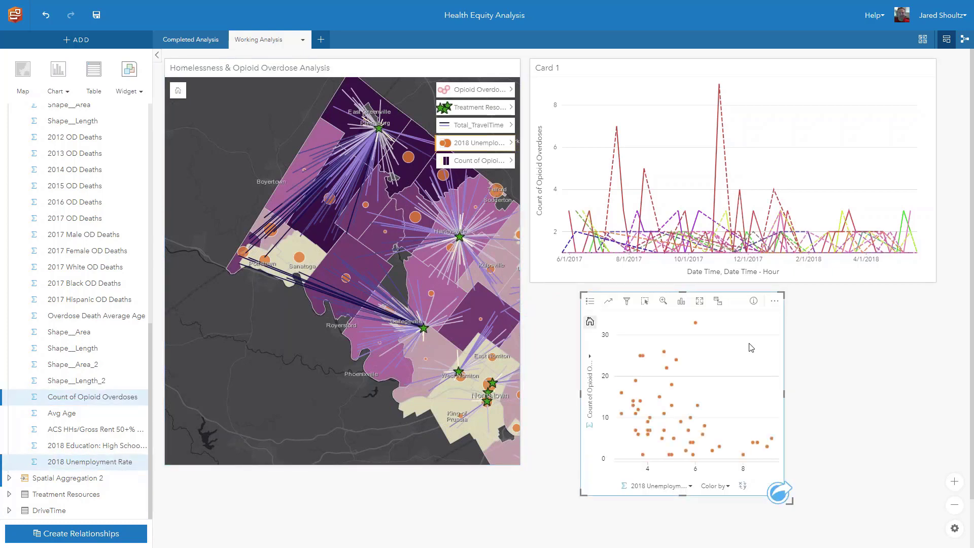
Add a linear trend line to the scatter plot and align its card with the time series chart's left edge.
{"action": "left_click", "coordinate": [607, 303]}
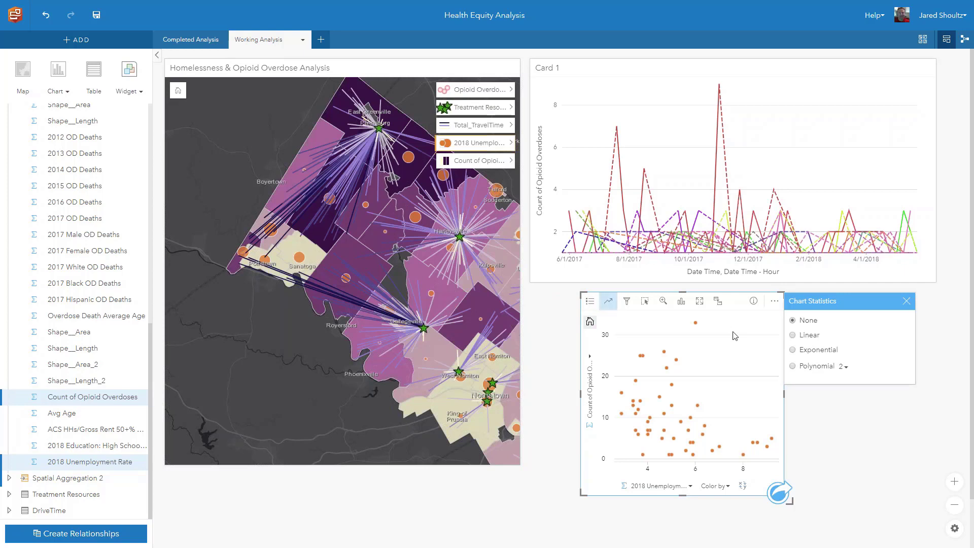
{"action": "left_click", "coordinate": [793, 335]}
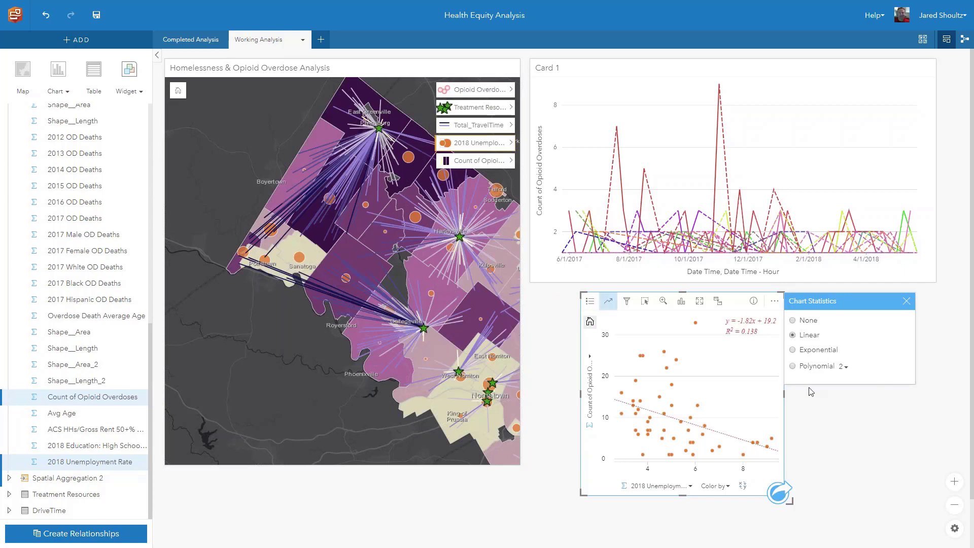
{"action": "left_click", "coordinate": [810, 413]}
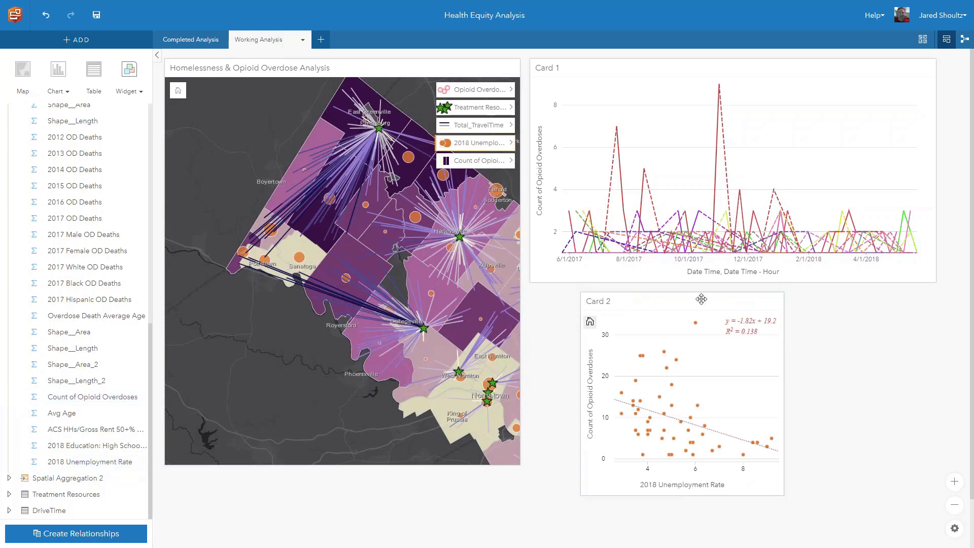
{"action": "left_click_drag", "start_coordinate": [693, 303], "coordinate": [661, 303]}
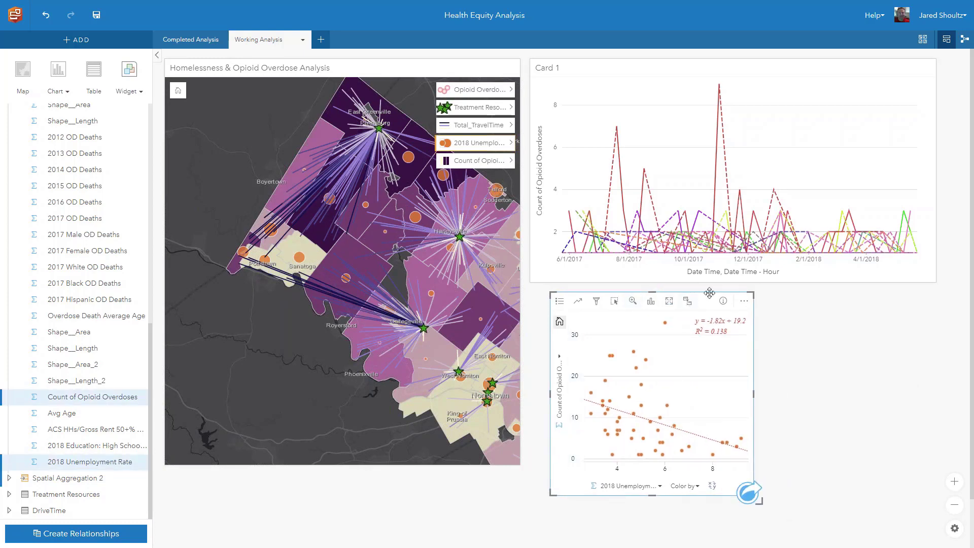
{"action": "left_click_drag", "start_coordinate": [701, 296], "coordinate": [680, 296]}
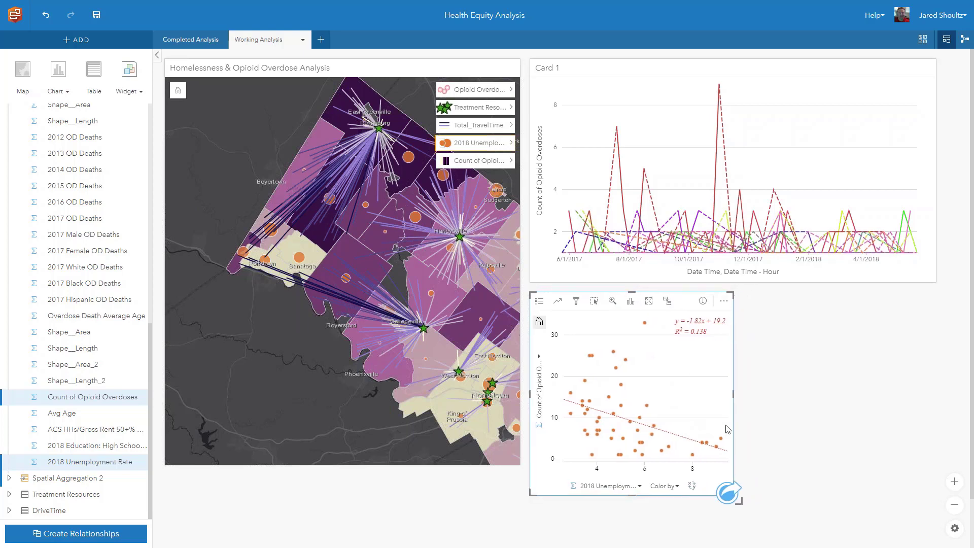
Set the scatter plot's x-axis variable to 2018 Education: High School Diploma.
{"action": "left_click", "coordinate": [639, 487]}
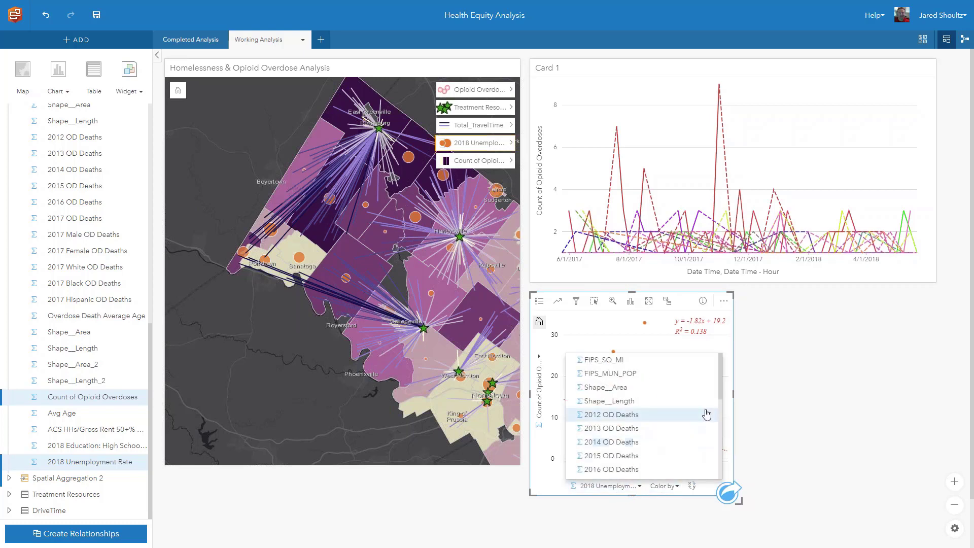
{"action": "left_click_drag", "start_coordinate": [719, 379], "coordinate": [713, 465]}
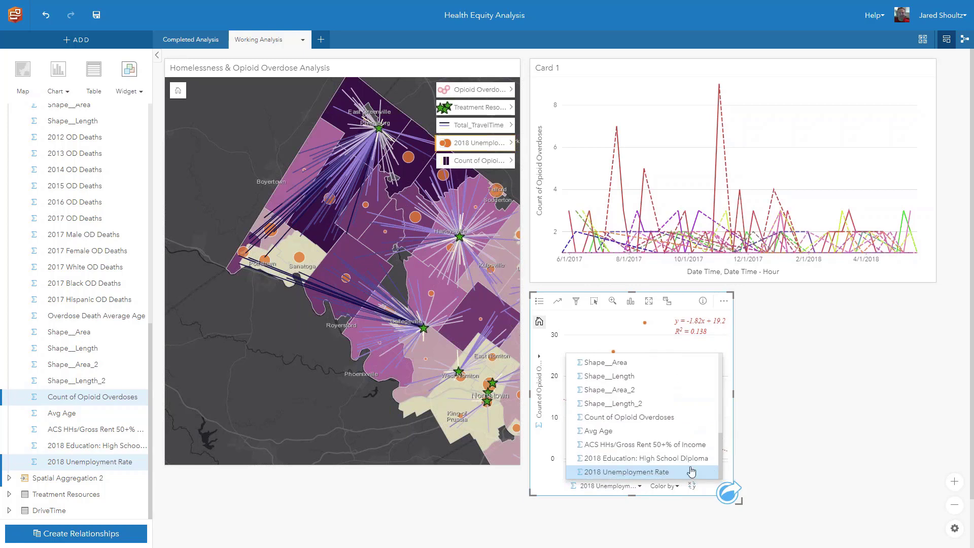
{"action": "left_click", "coordinate": [666, 466]}
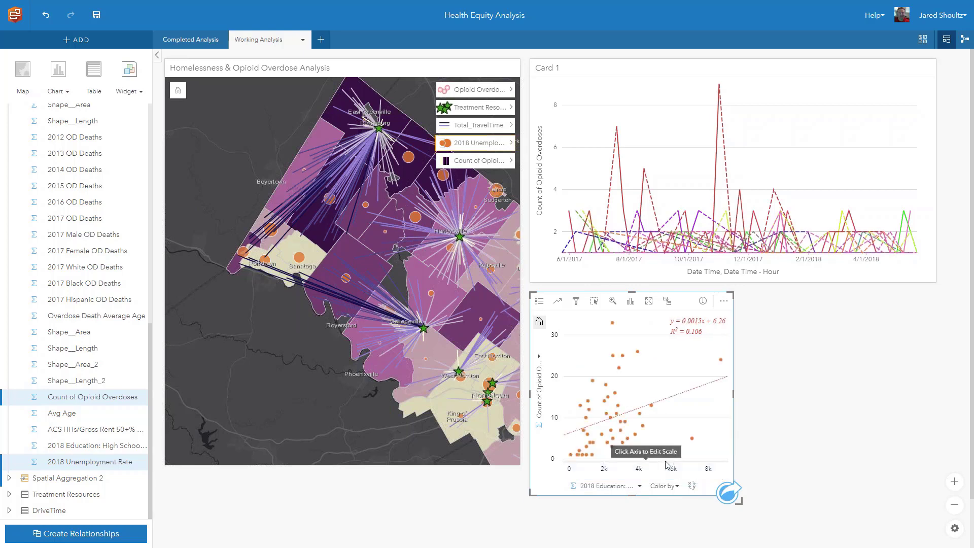
Set the scatter plot's x-axis variable to ACS HHs/Gross Rent 50+% of Income.
{"action": "left_click", "coordinate": [640, 486]}
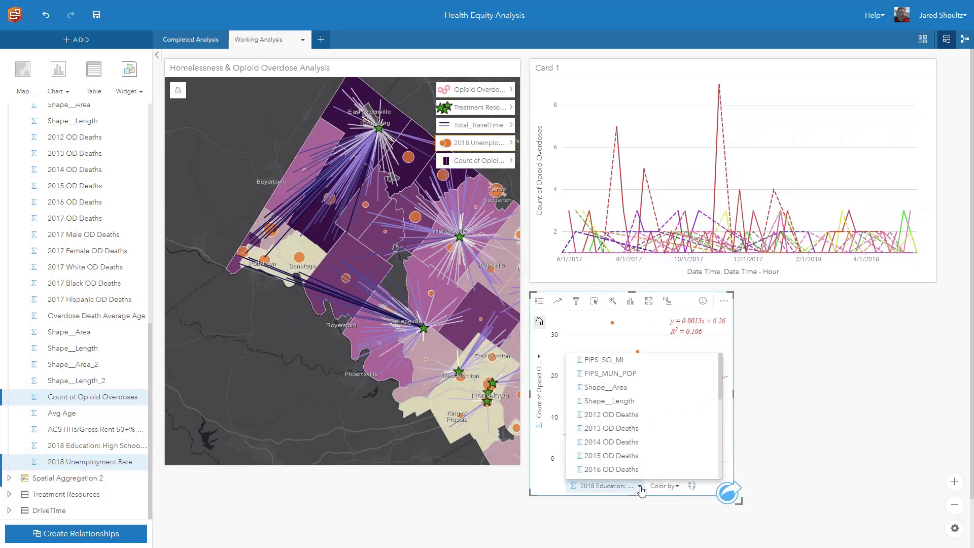
{"action": "left_click_drag", "start_coordinate": [721, 400], "coordinate": [717, 467]}
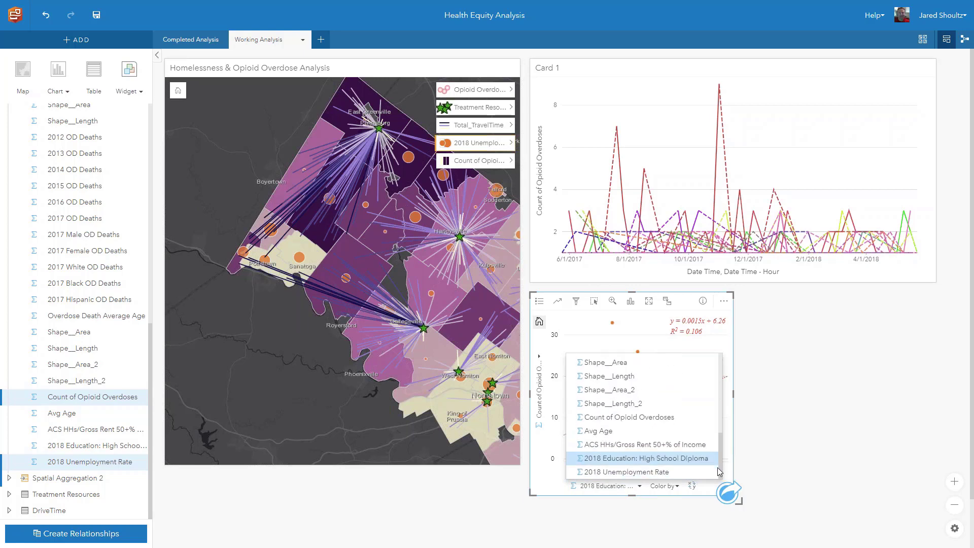
{"action": "left_click", "coordinate": [675, 444]}
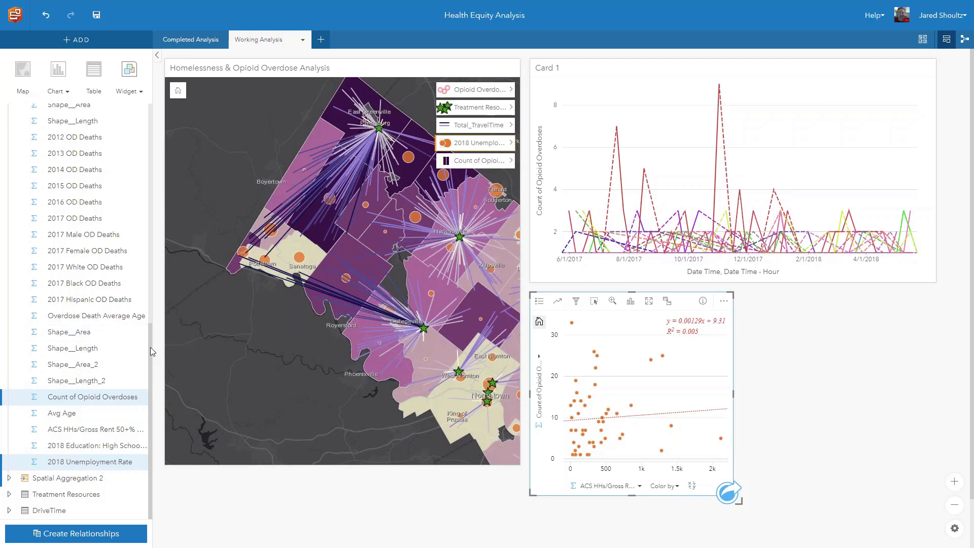
{"action": "left_click_drag", "start_coordinate": [149, 347], "coordinate": [145, 236]}
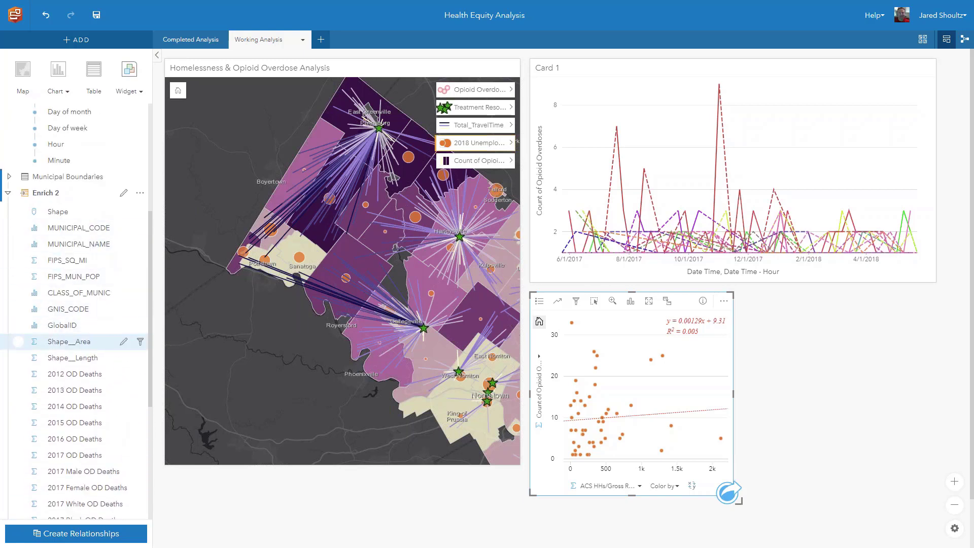
{"action": "left_click", "coordinate": [805, 367]}
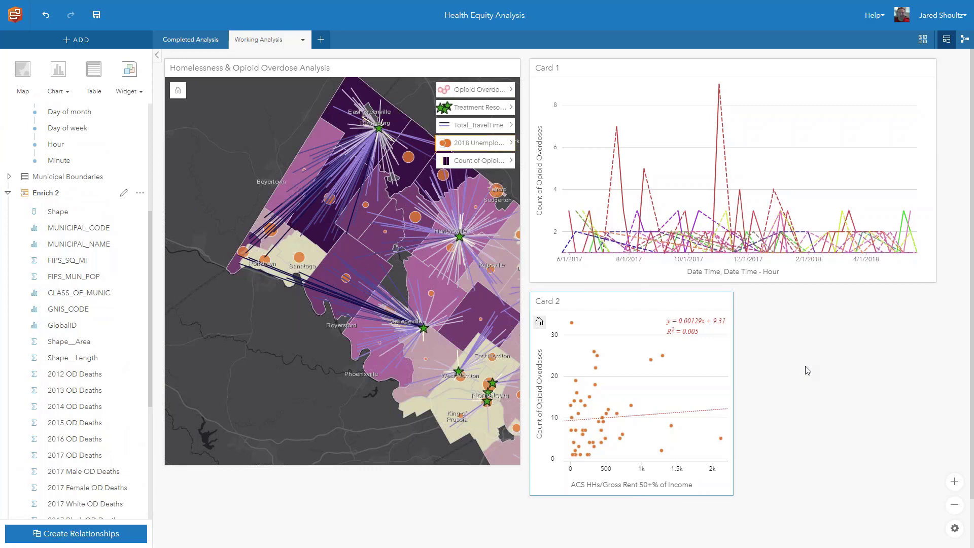
Start Enrich Data from the map's relationship analyses for the Count of Opioid Overdoses layer and open the data browser.
{"action": "left_click_drag", "start_coordinate": [150, 319], "coordinate": [135, 491]}
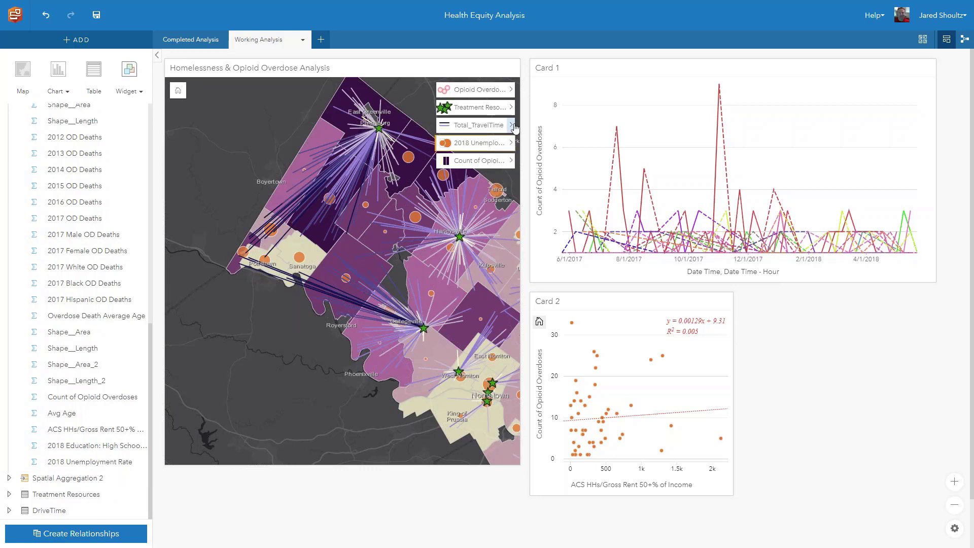
{"action": "left_click", "coordinate": [398, 446]}
{"action": "left_click", "coordinate": [515, 462]}
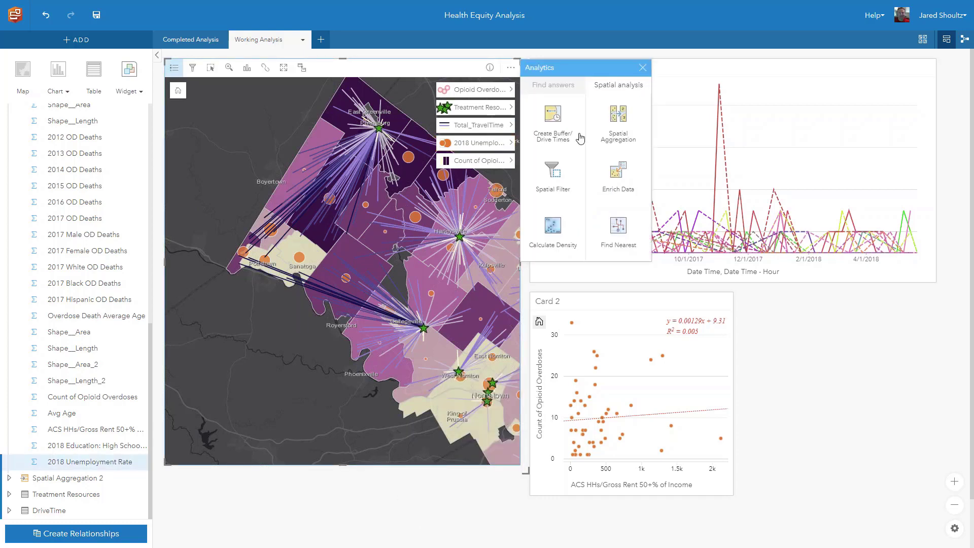
{"action": "left_click", "coordinate": [553, 91]}
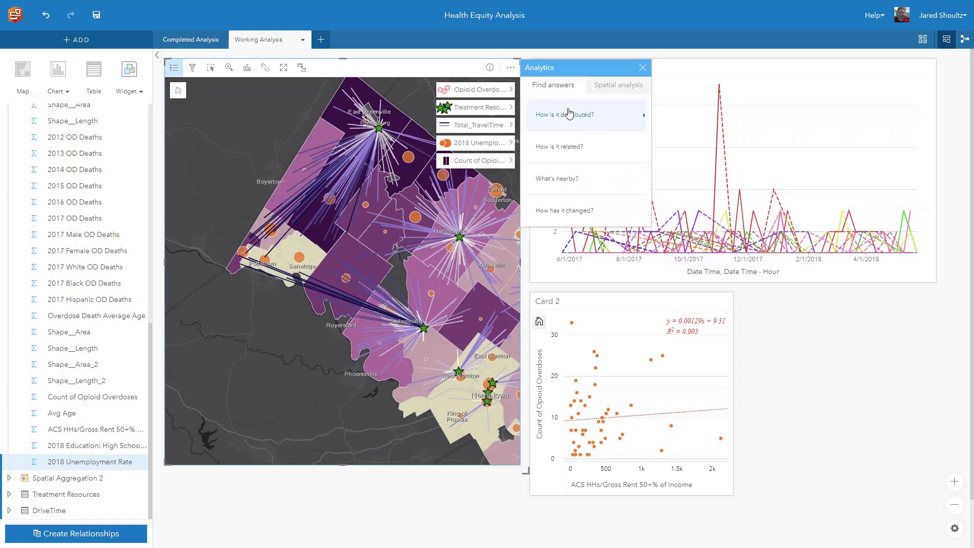
{"action": "left_click", "coordinate": [573, 147]}
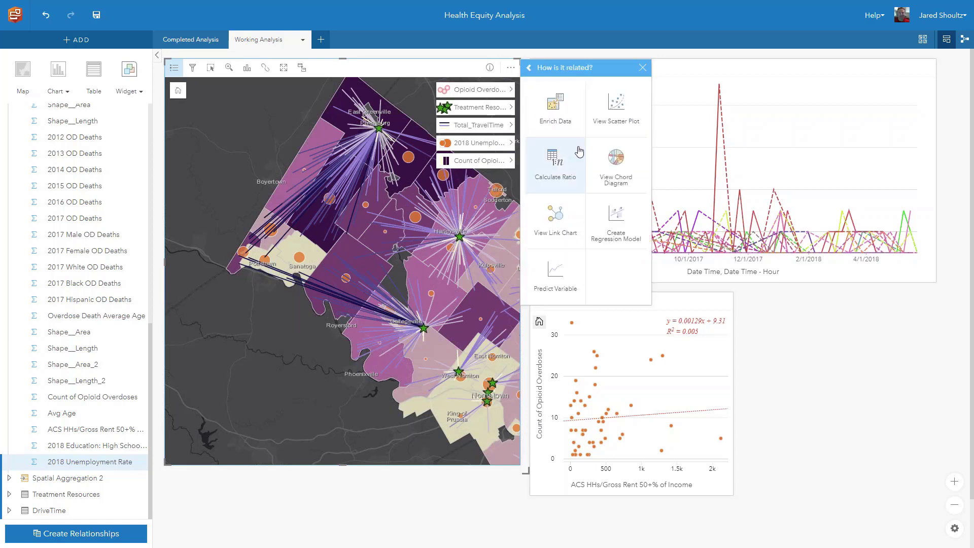
{"action": "left_click", "coordinate": [559, 127]}
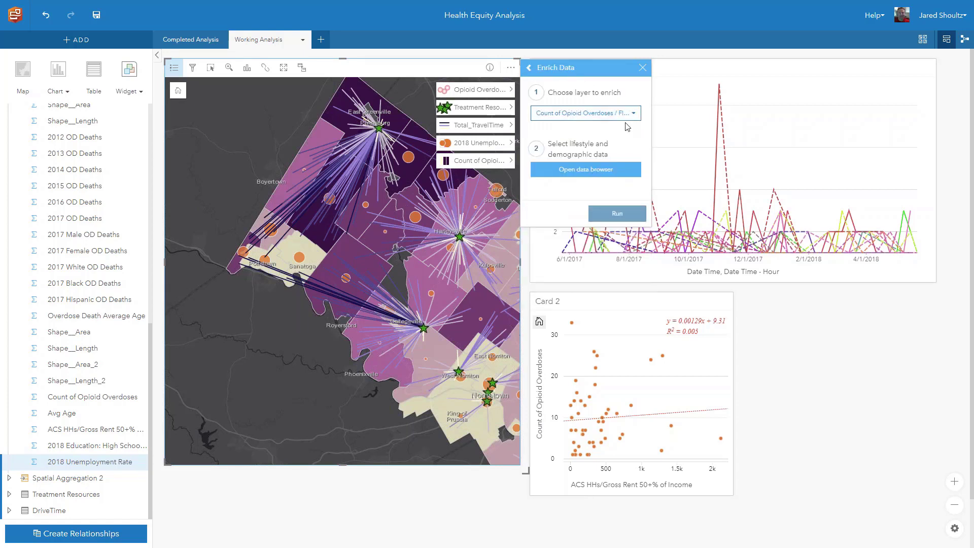
{"action": "left_click", "coordinate": [585, 173]}
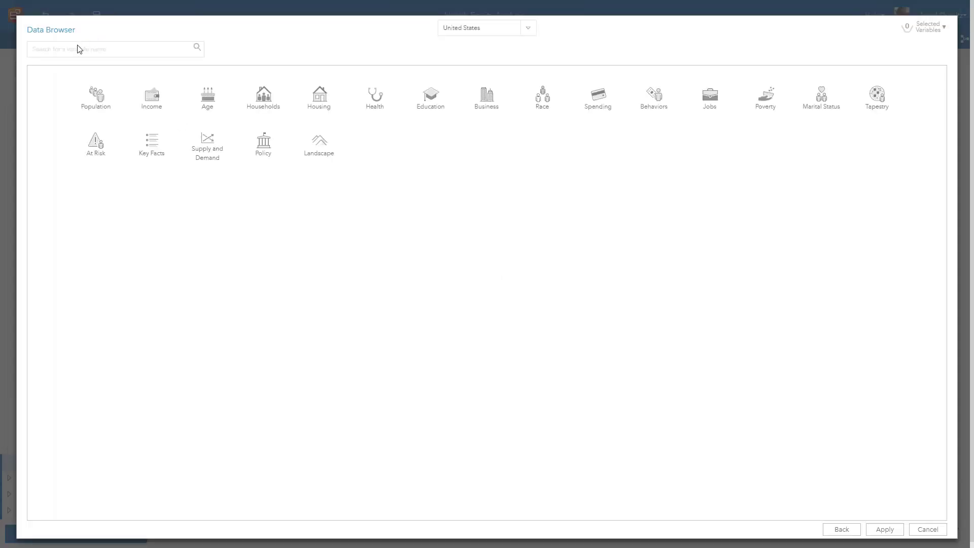
Search the variables for "tapestry", select 2018 Dominant Tapestry Segment Name (Esri) for households, and run the enrichment.
{"action": "left_click", "coordinate": [76, 50]}
{"action": "type", "text": "tapestry"}
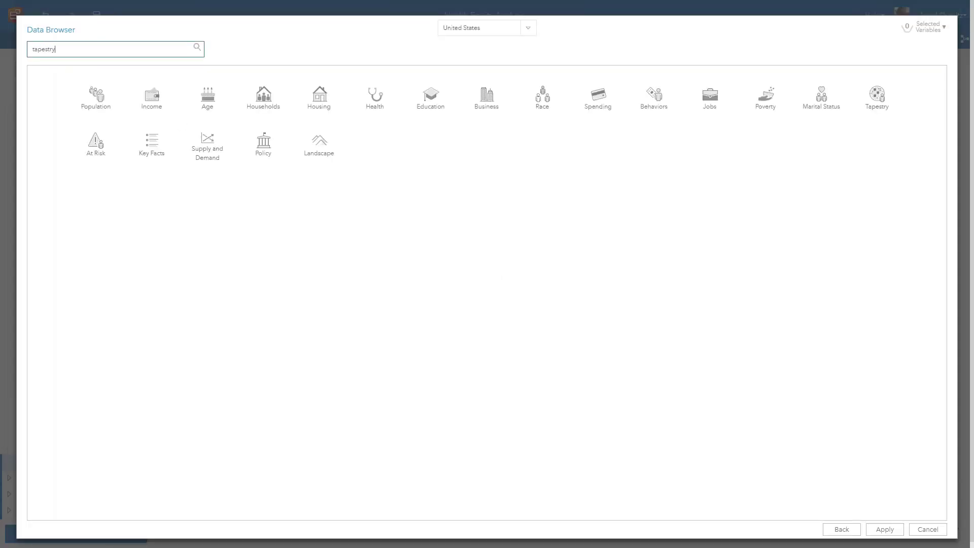
{"action": "key", "text": "Return"}
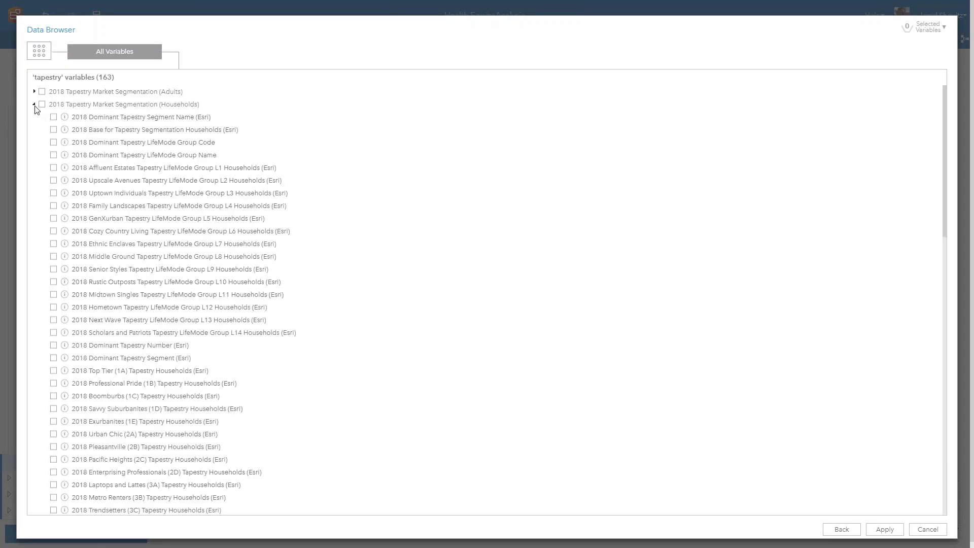
{"action": "left_click", "coordinate": [53, 118]}
{"action": "left_click", "coordinate": [887, 531]}
{"action": "left_click", "coordinate": [627, 275]}
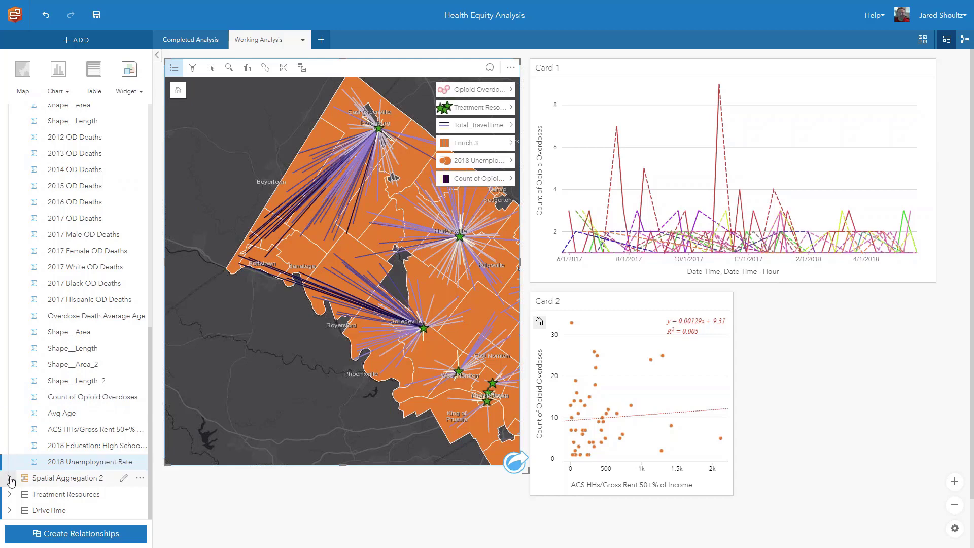
Create a bubble chart of Count of Opioid Overdoses by 2018 Dom Tapestry Segment Name from Enrich 3, beside the scatter plot.
{"action": "scroll", "coordinate": [144, 321], "scroll_direction": "up", "scroll_amount": 2}
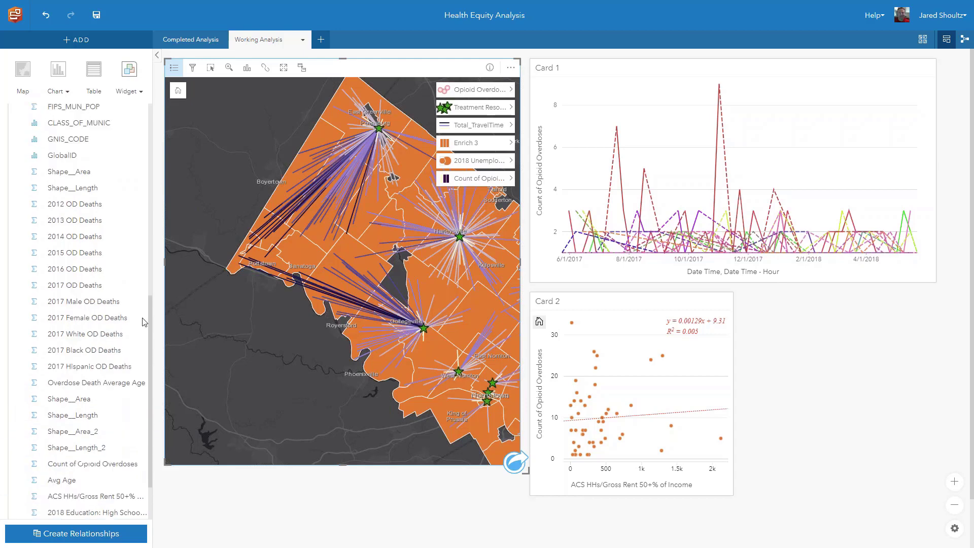
{"action": "scroll", "coordinate": [143, 322], "scroll_direction": "up", "scroll_amount": 10}
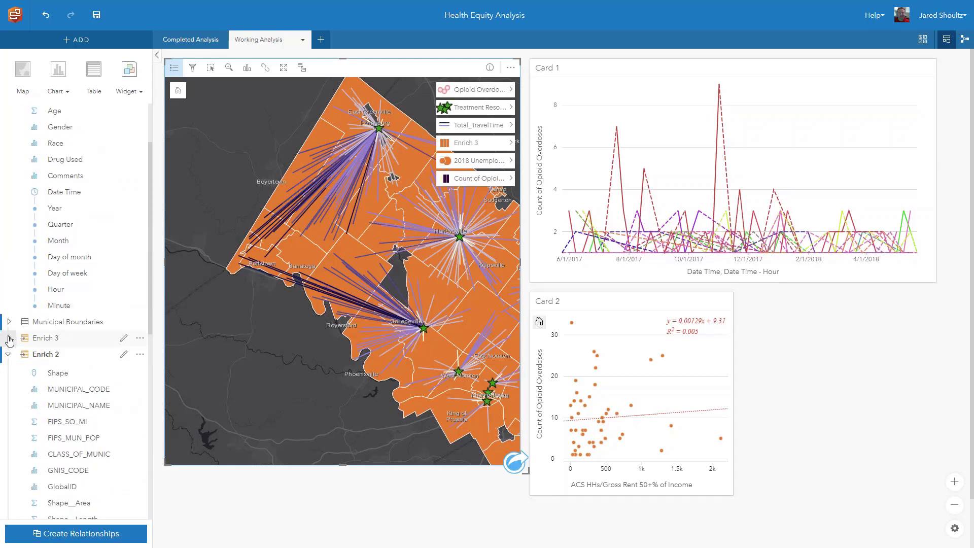
{"action": "left_click", "coordinate": [9, 338]}
{"action": "scroll", "coordinate": [152, 253], "scroll_direction": "down", "scroll_amount": 2}
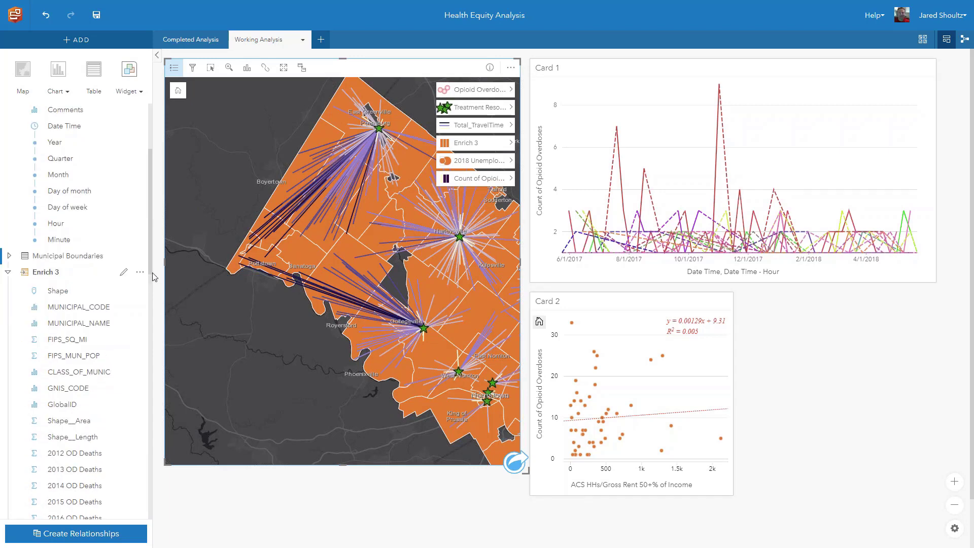
{"action": "scroll", "coordinate": [150, 403], "scroll_direction": "down", "scroll_amount": 14}
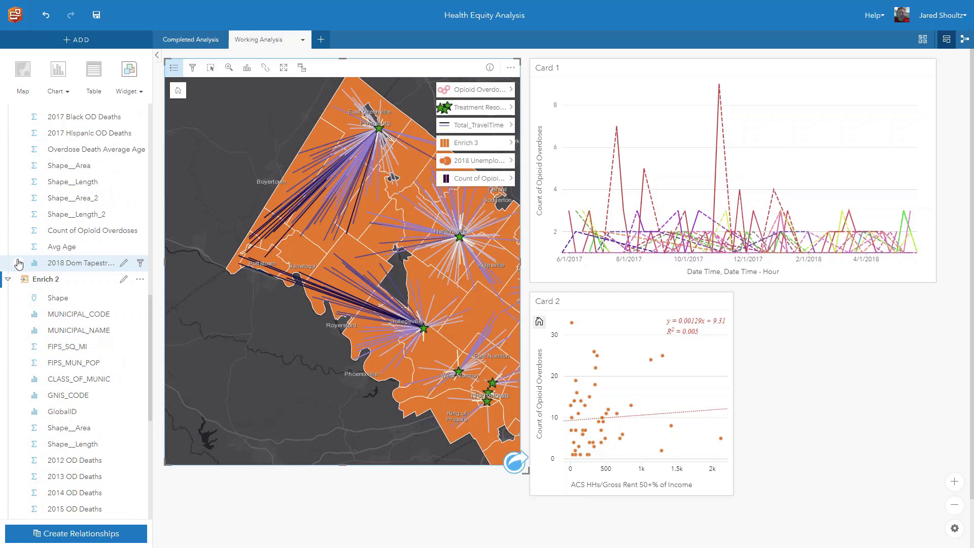
{"action": "left_click", "coordinate": [18, 231]}
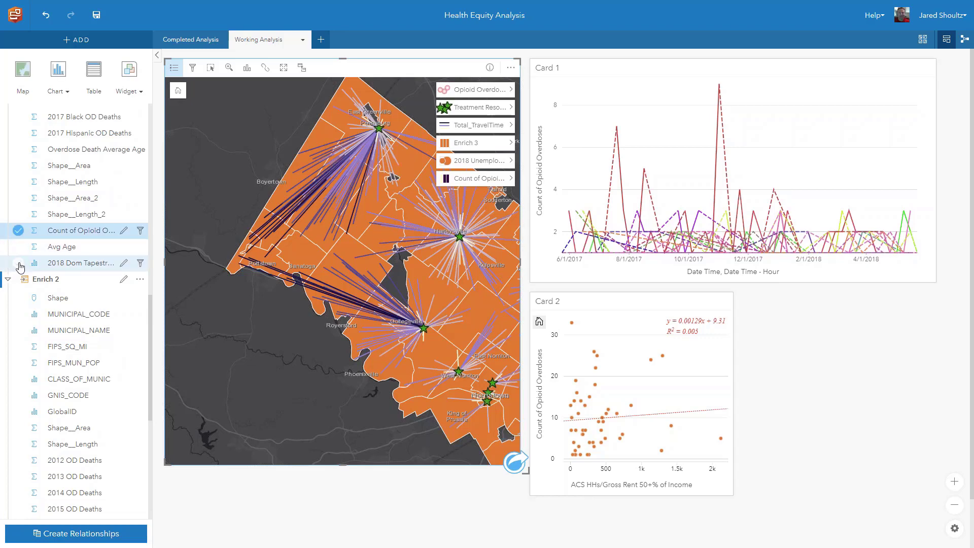
{"action": "left_click", "coordinate": [19, 262]}
{"action": "left_click_drag", "start_coordinate": [76, 230], "coordinate": [787, 417]}
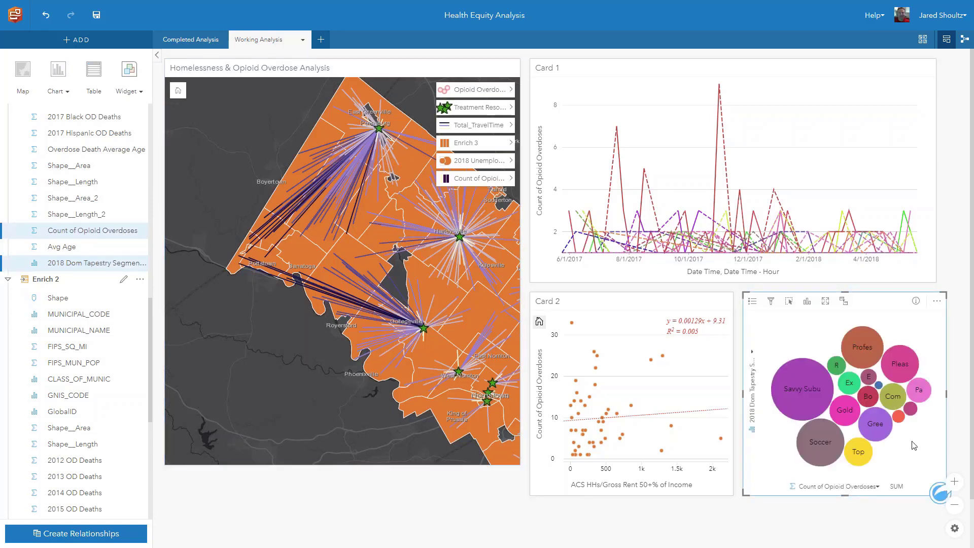
Hide the 2018 Unemployment Rate, Count of Opioid Overdoses, Total_TravelTime and Treatment Resources map layers, and show the Opioid Overdoses points.
{"action": "left_click", "coordinate": [446, 166]}
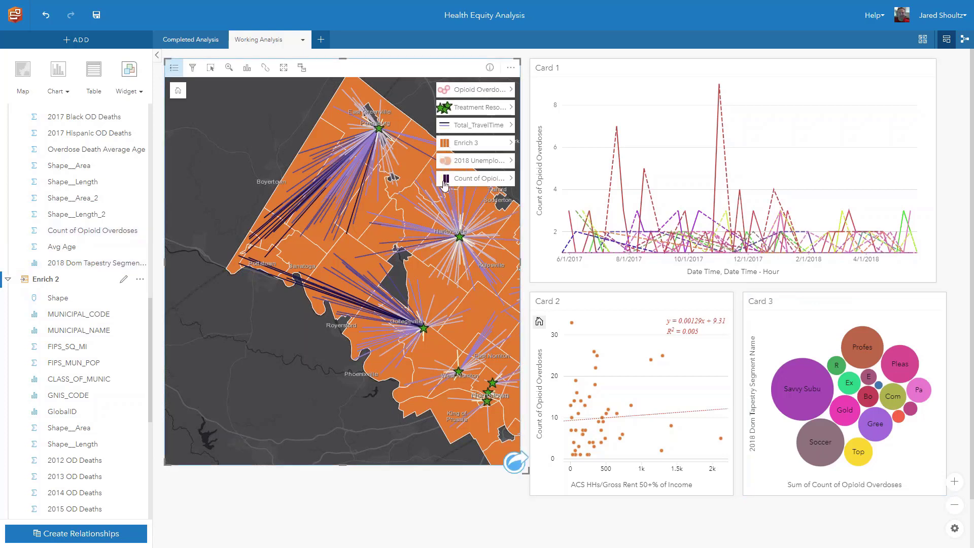
{"action": "left_click", "coordinate": [446, 127]}
{"action": "left_click", "coordinate": [445, 109]}
{"action": "left_click", "coordinate": [446, 92]}
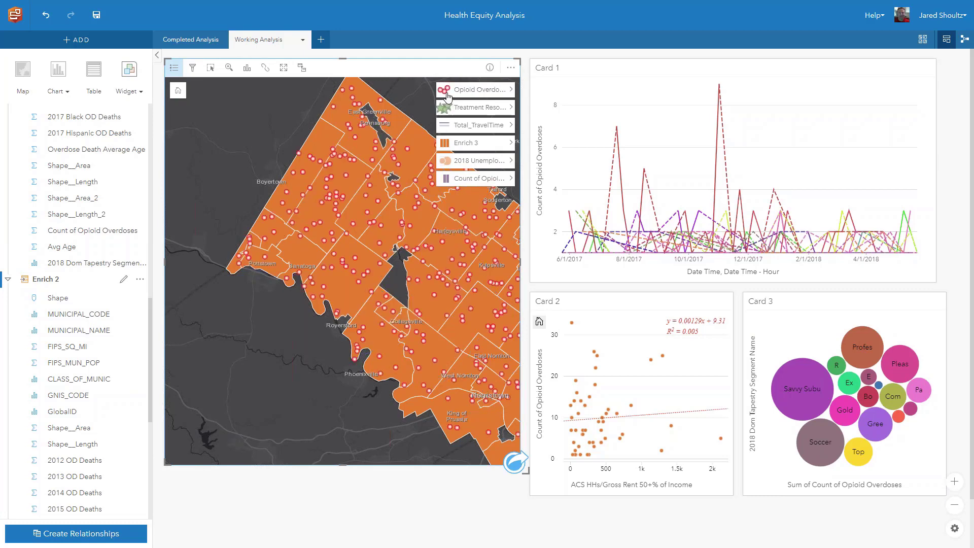
Hide the Opioid Overdoses points and display the Treatment Resources and Total_TravelTime layers over the Enrich 3 layer.
{"action": "left_click", "coordinate": [445, 91]}
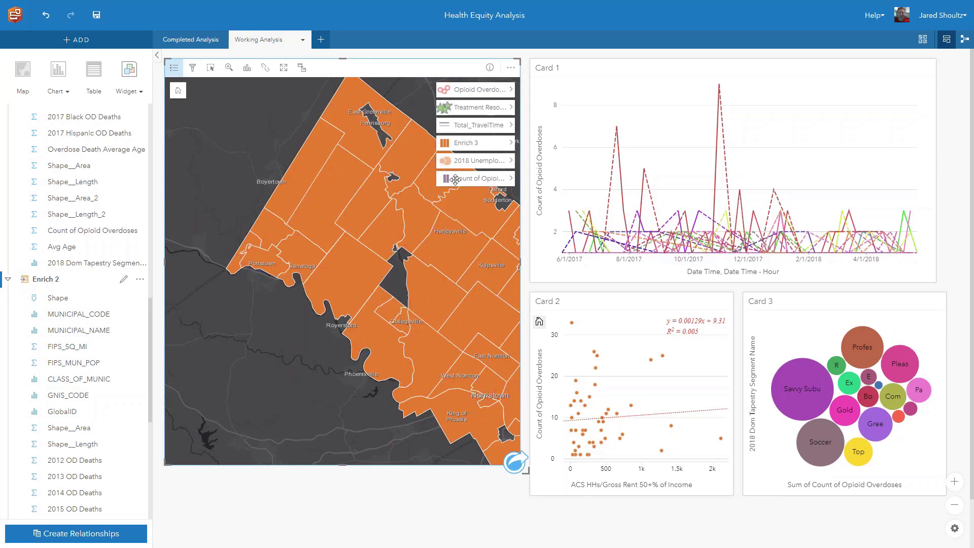
{"action": "left_click", "coordinate": [445, 146]}
{"action": "left_click", "coordinate": [444, 161]}
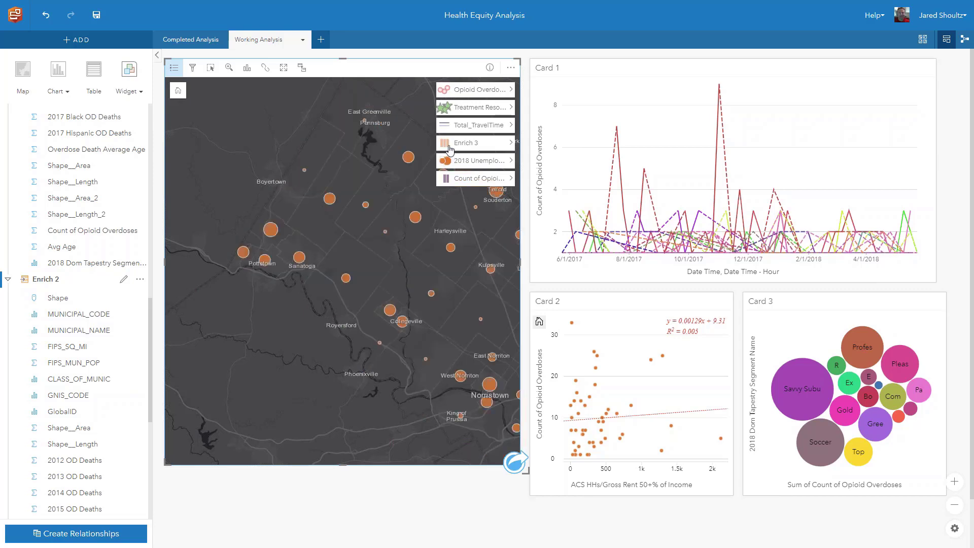
{"action": "left_click", "coordinate": [445, 144]}
{"action": "left_click", "coordinate": [445, 160]}
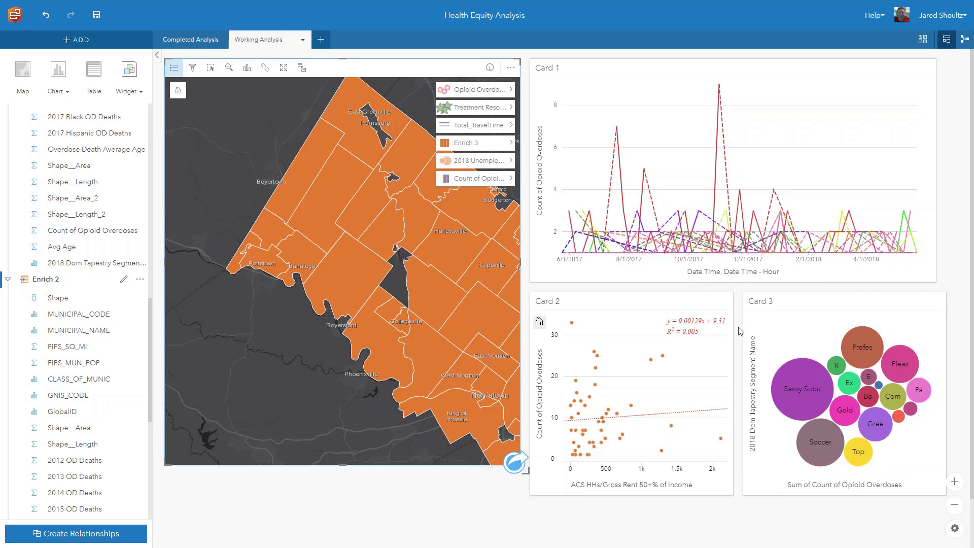
{"action": "mouse_move", "coordinate": [783, 374]}
{"action": "left_click", "coordinate": [444, 125]}
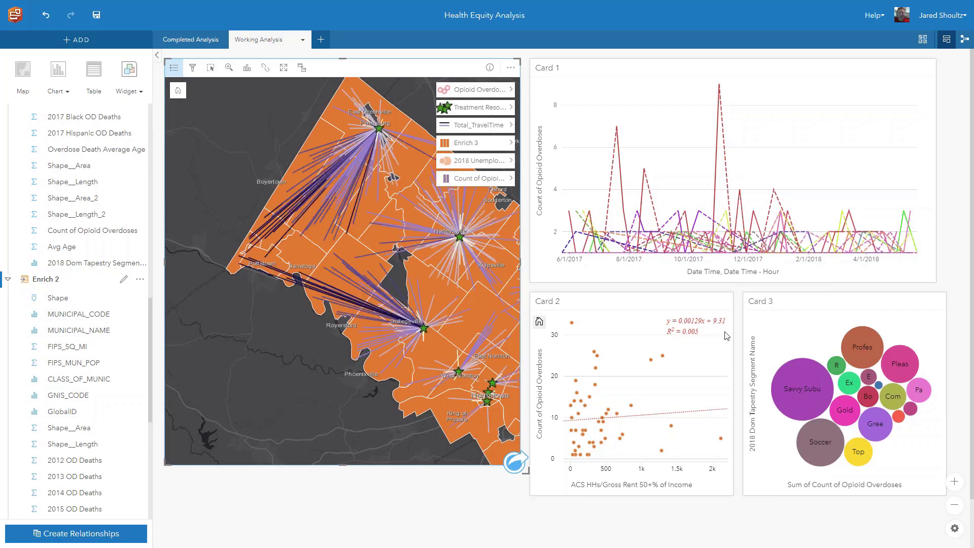
Highlight the municipalities of the Savvy Suburbanites segment from the bubble chart, and clear the selection.
{"action": "mouse_move", "coordinate": [812, 394]}
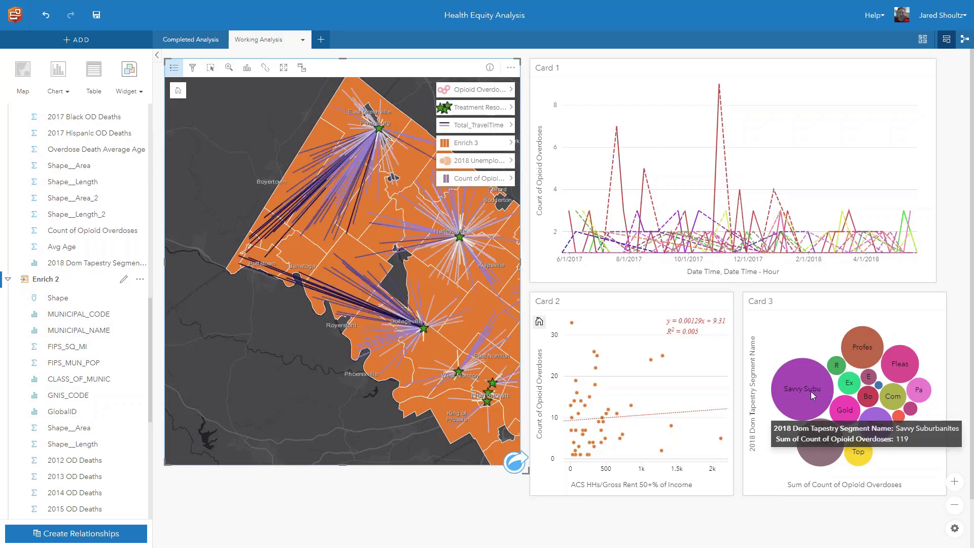
{"action": "left_click", "coordinate": [810, 391]}
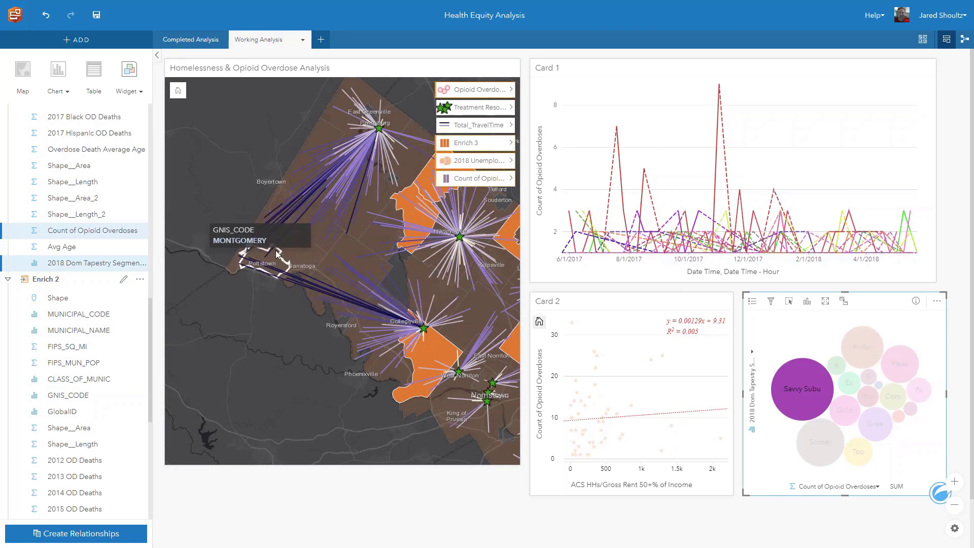
{"action": "left_click", "coordinate": [282, 372]}
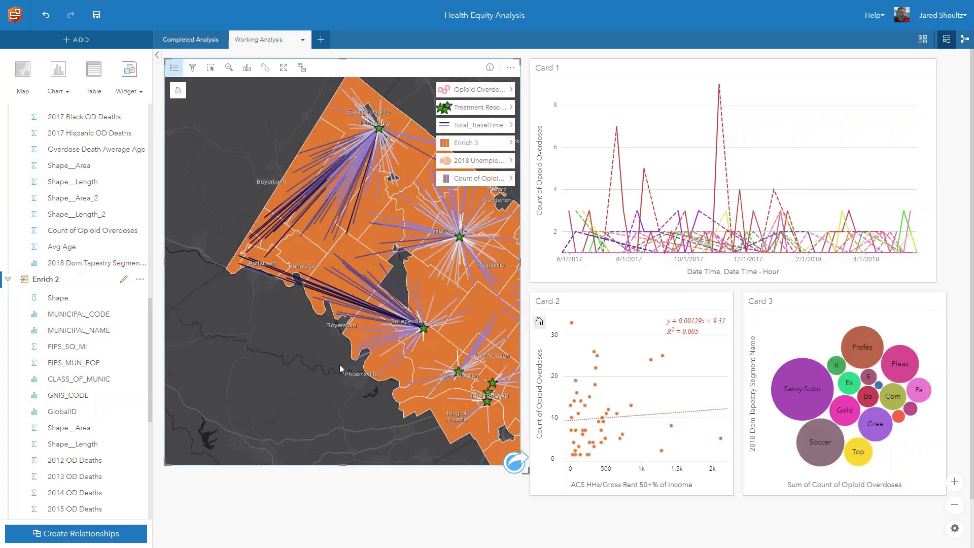
Identify the Tapestry segment of the municipalities around Pottstown on the map, and read the Parks and Rec segment flier.
{"action": "left_click", "coordinate": [235, 261]}
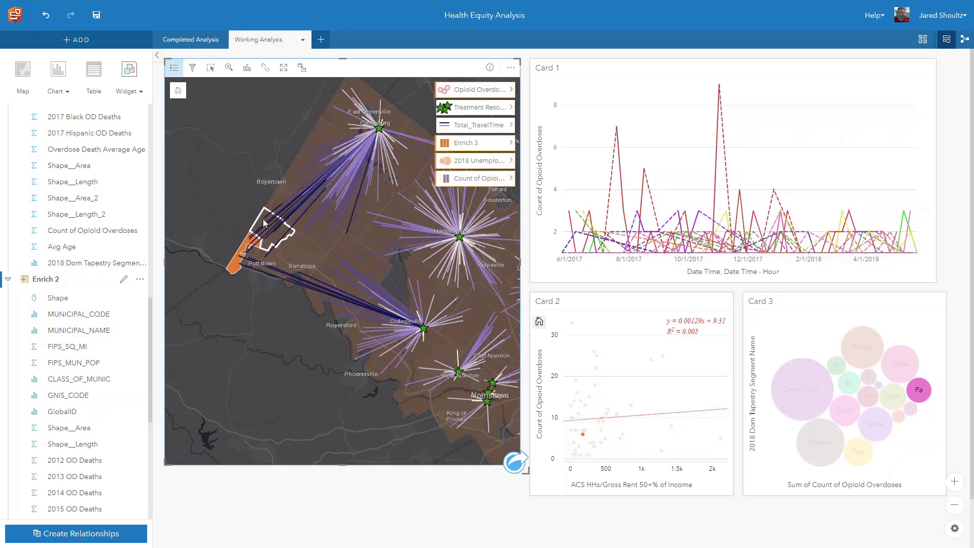
{"action": "left_click", "coordinate": [260, 244]}
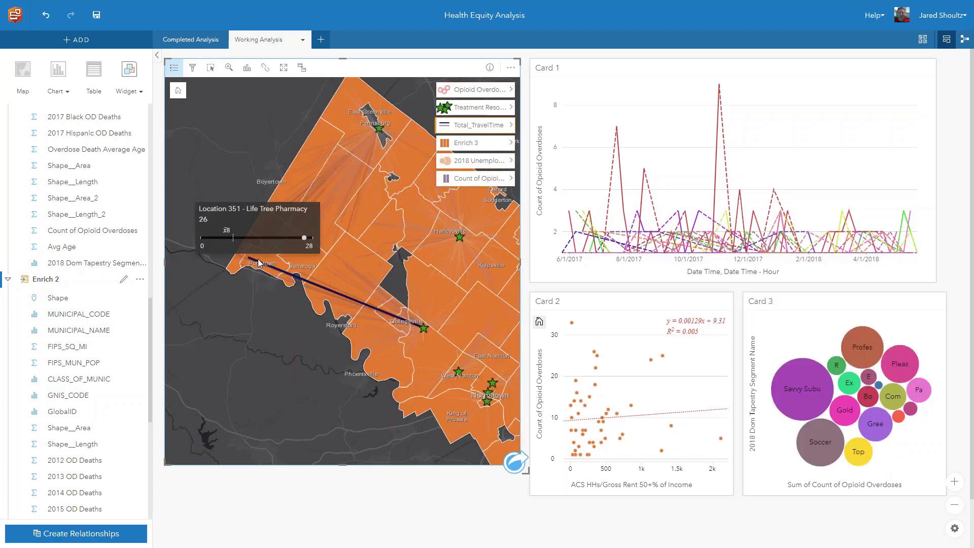
{"action": "left_click", "coordinate": [267, 263]}
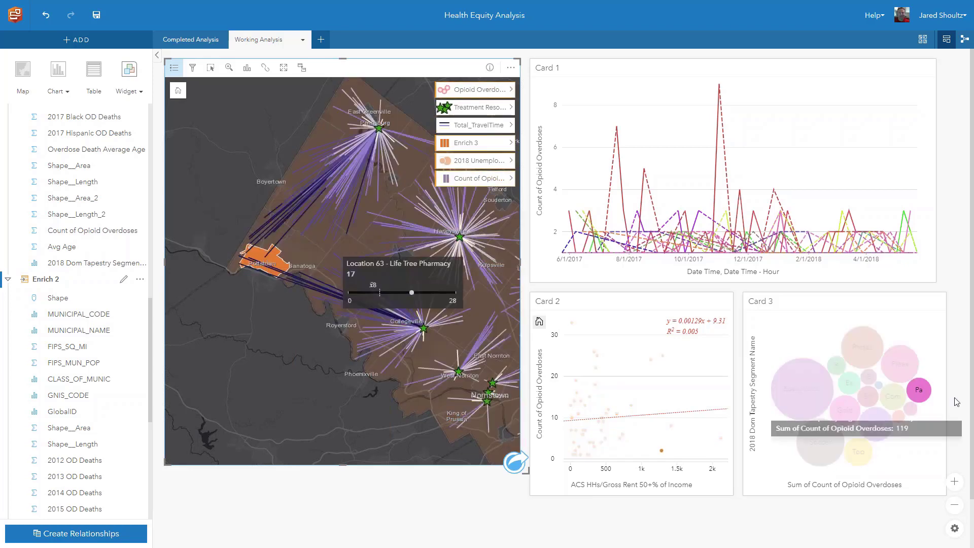
{"action": "mouse_move", "coordinate": [919, 393]}
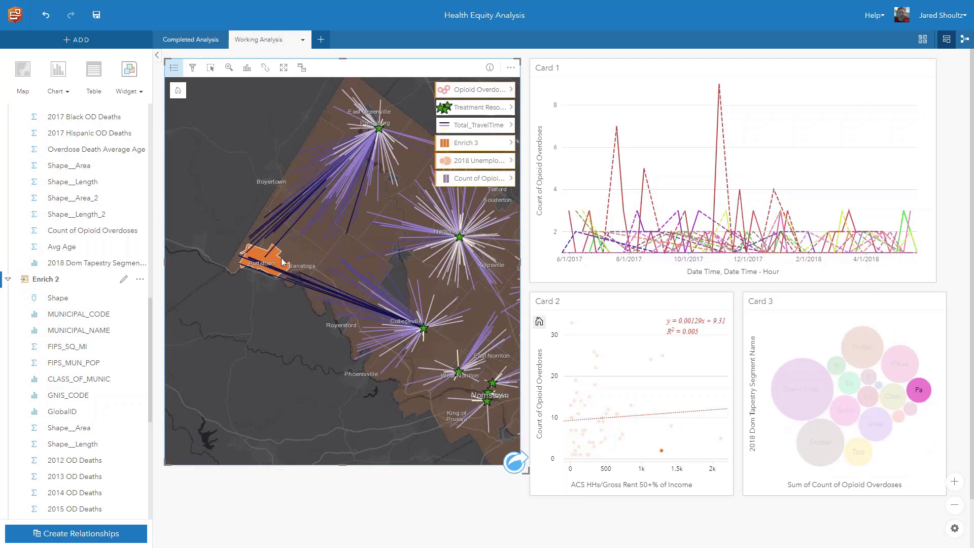
{"action": "mouse_move", "coordinate": [237, 265]}
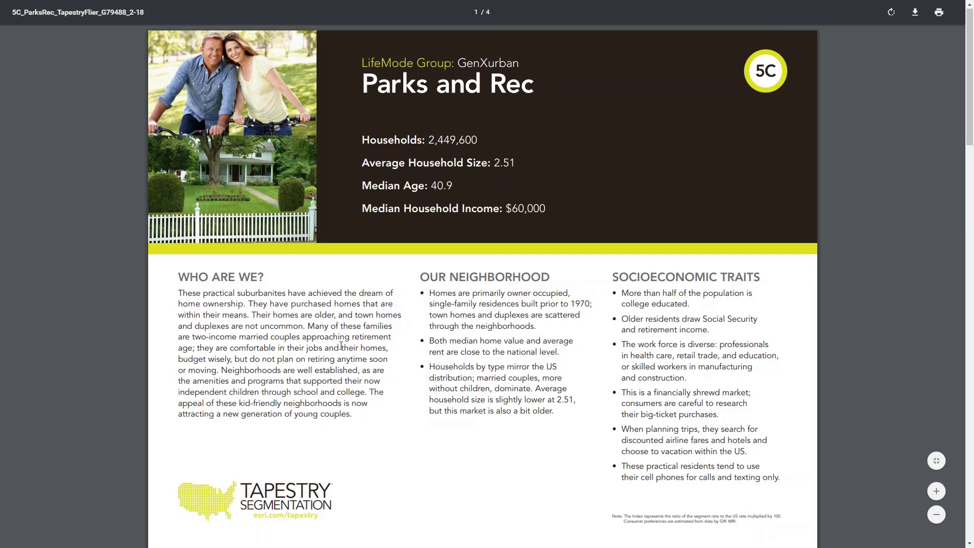
{"action": "scroll", "coordinate": [341, 346], "scroll_direction": "down", "scroll_amount": 1}
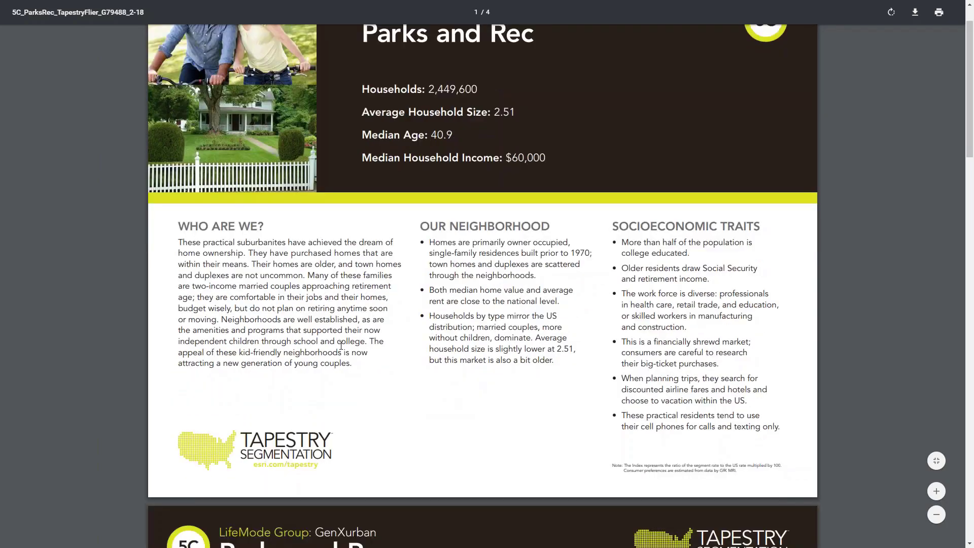
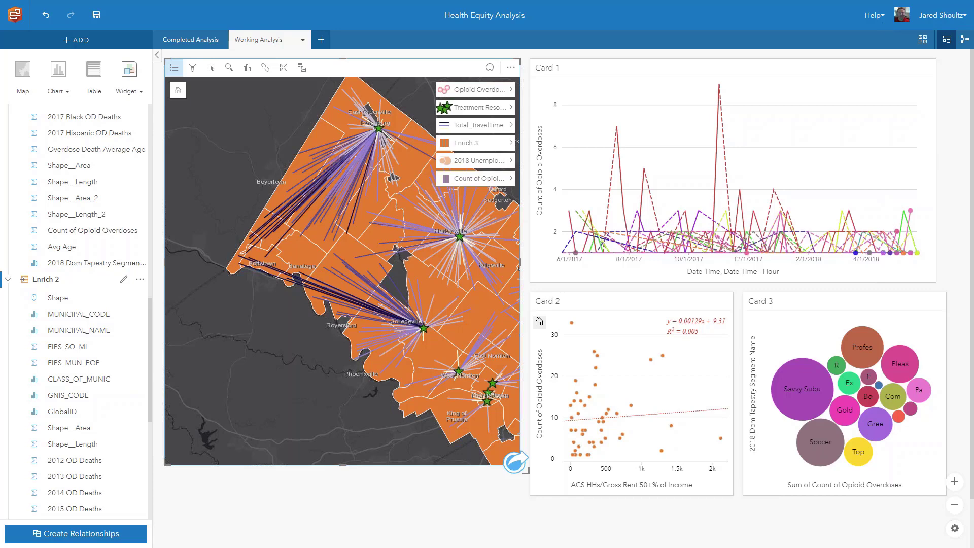
View the analysis workflow diagram of the Working Analysis page and examine the page's sharing options.
{"action": "left_click", "coordinate": [964, 40]}
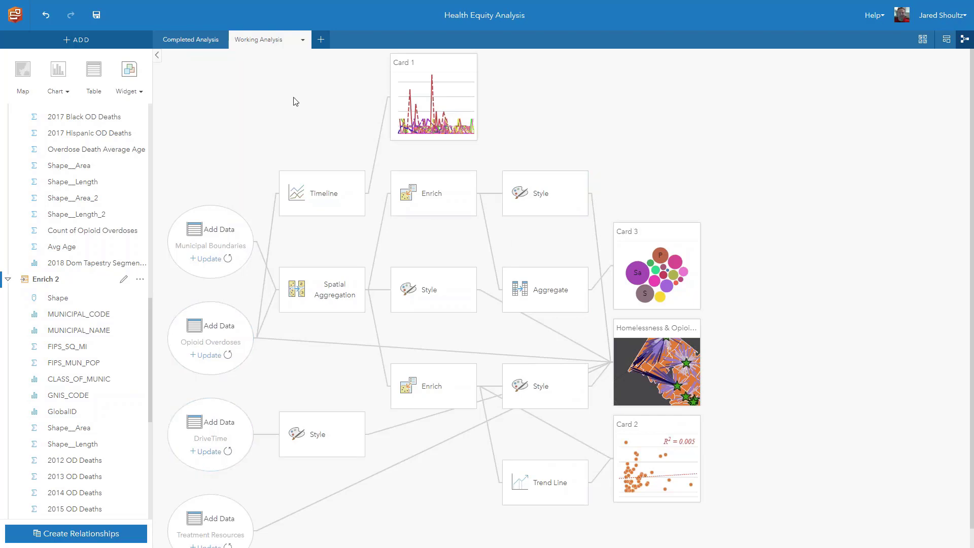
{"action": "left_click", "coordinate": [300, 40]}
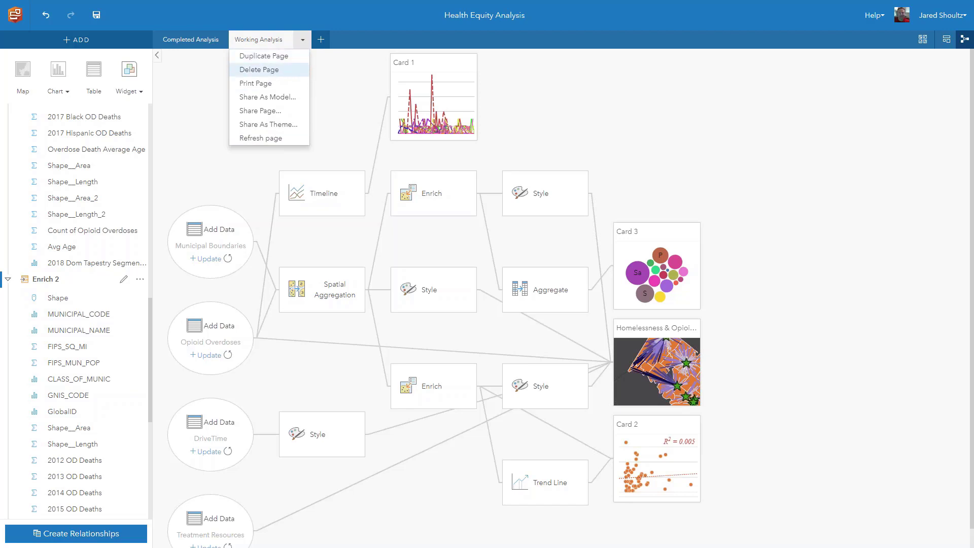
{"action": "left_click", "coordinate": [732, 143]}
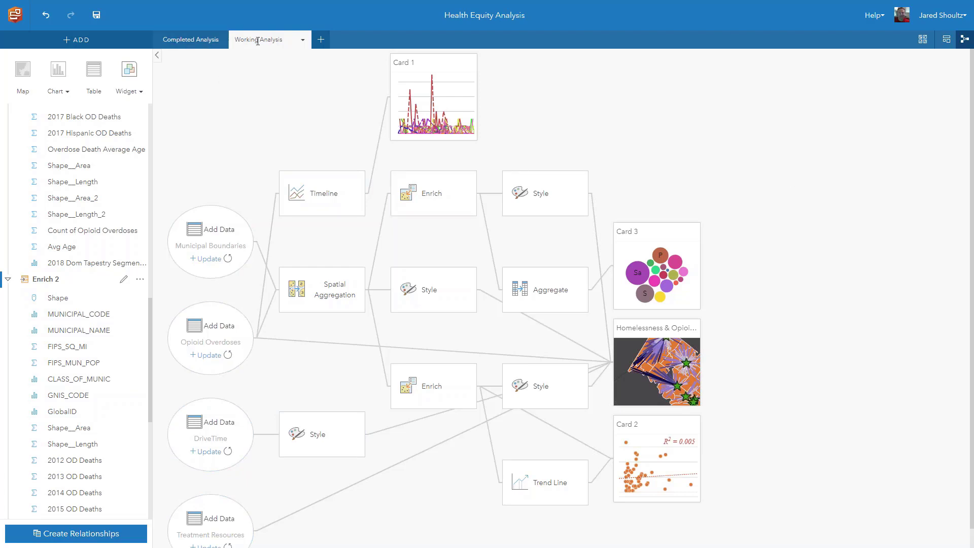
{"action": "left_click", "coordinate": [302, 42]}
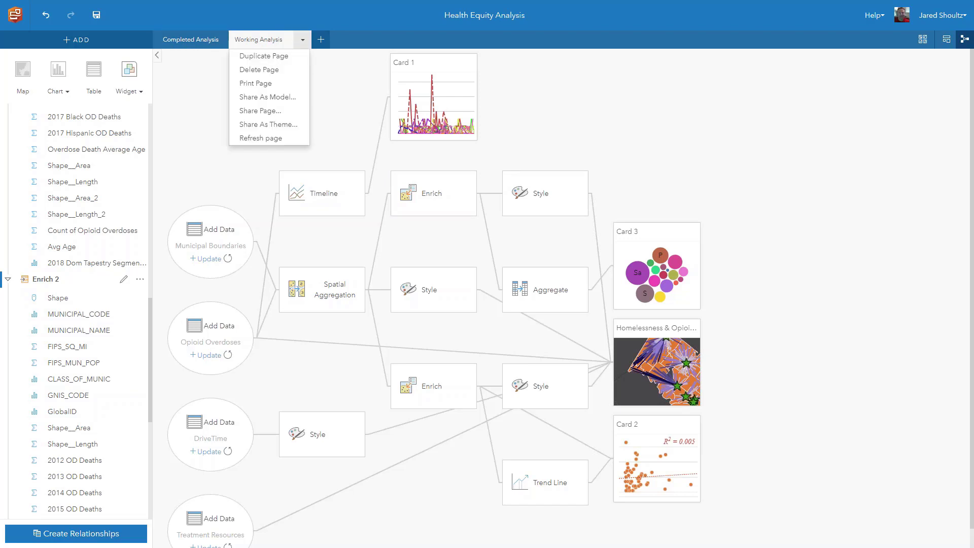
{"action": "left_click", "coordinate": [633, 152]}
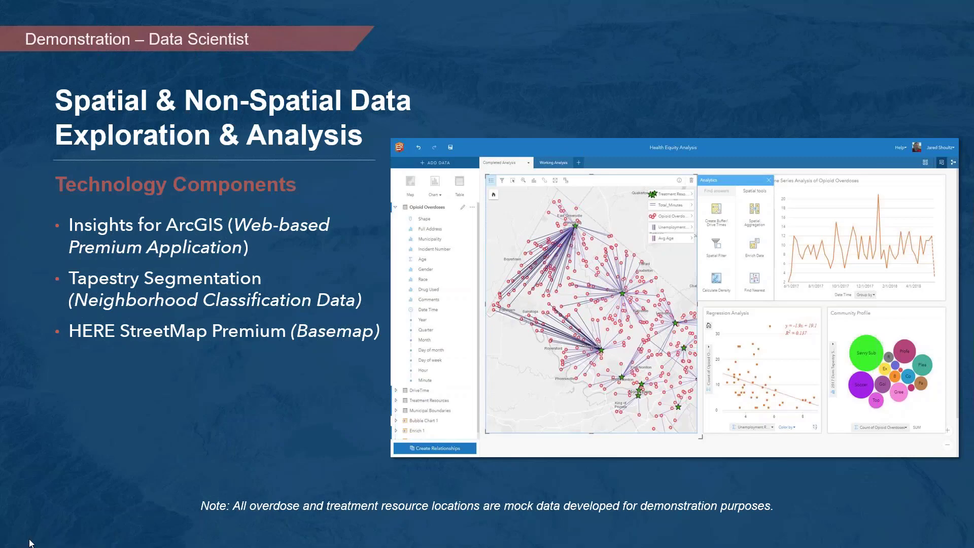
{"action": "left_click", "coordinate": [29, 543]}
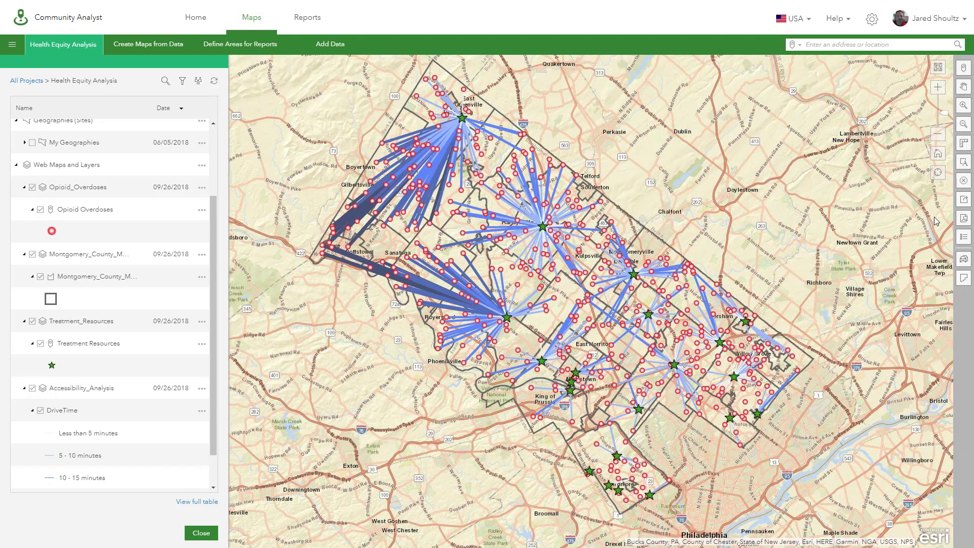
{"action": "left_click", "coordinate": [151, 46]}
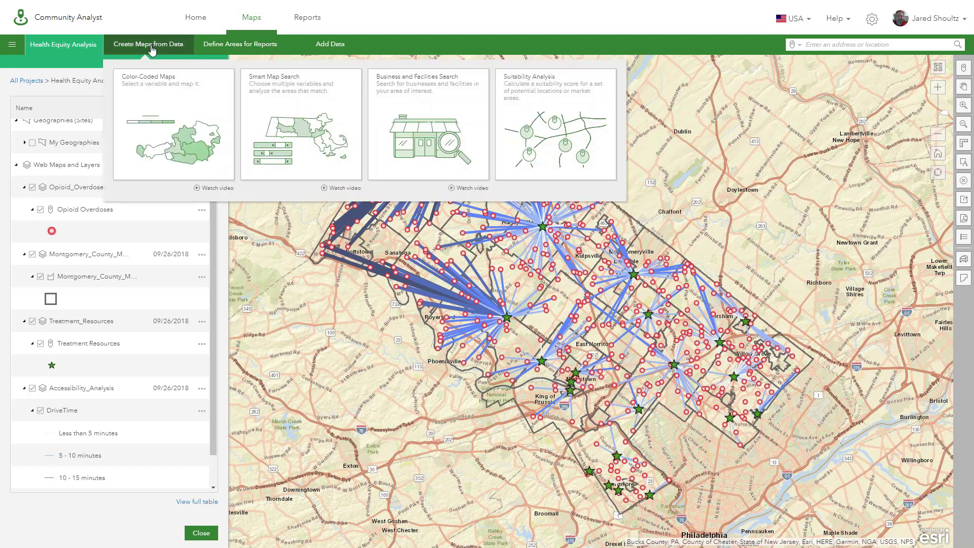
{"action": "left_click", "coordinate": [563, 116]}
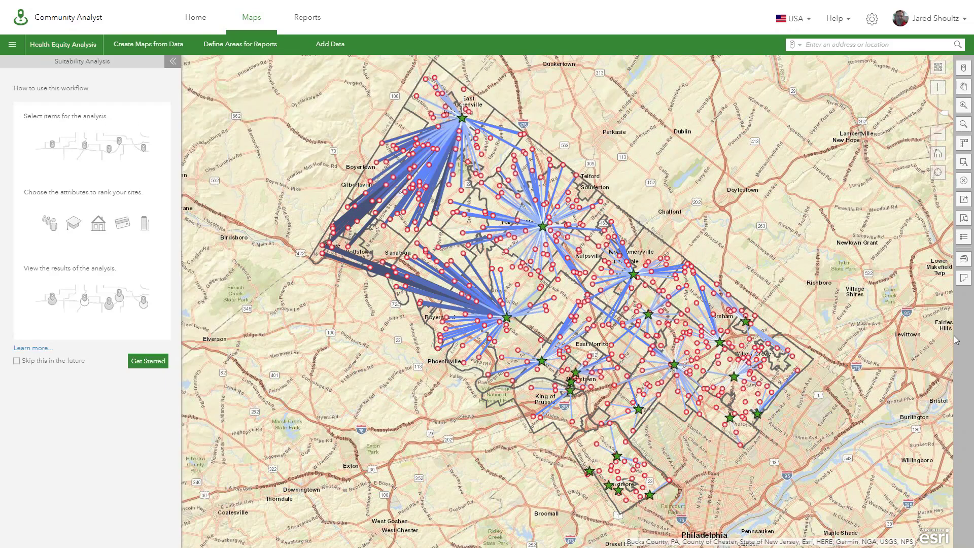
{"action": "left_click", "coordinate": [145, 363]}
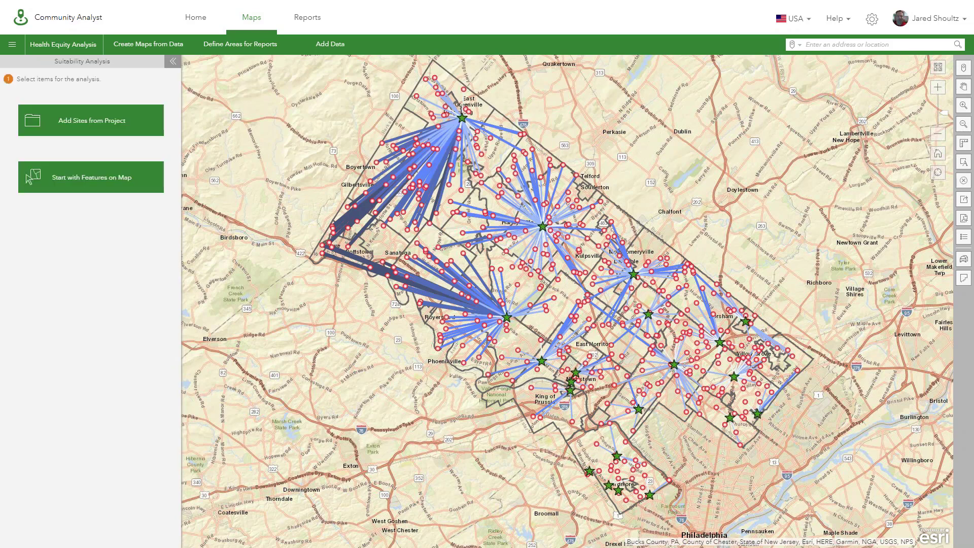
{"action": "left_click", "coordinate": [101, 124]}
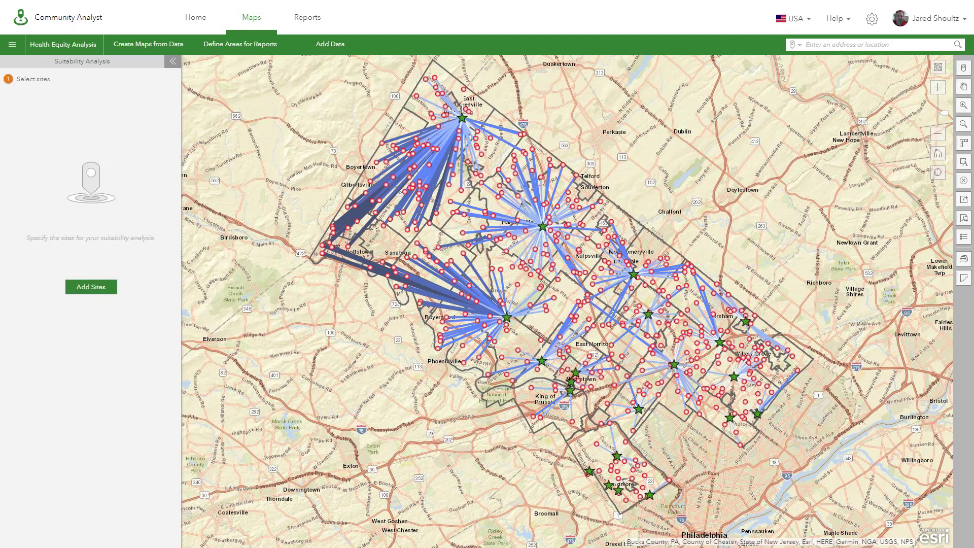
{"action": "left_click", "coordinate": [91, 287]}
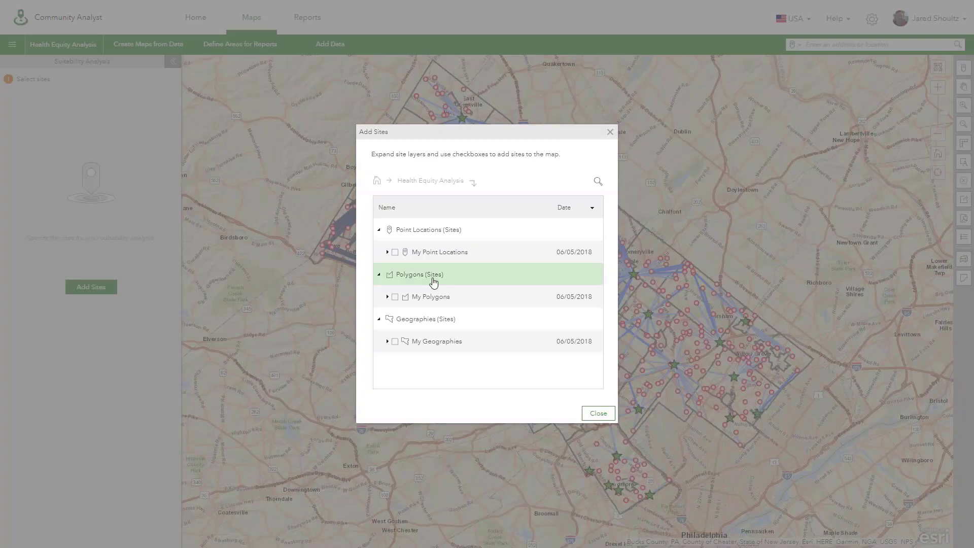
{"action": "left_click", "coordinate": [386, 342]}
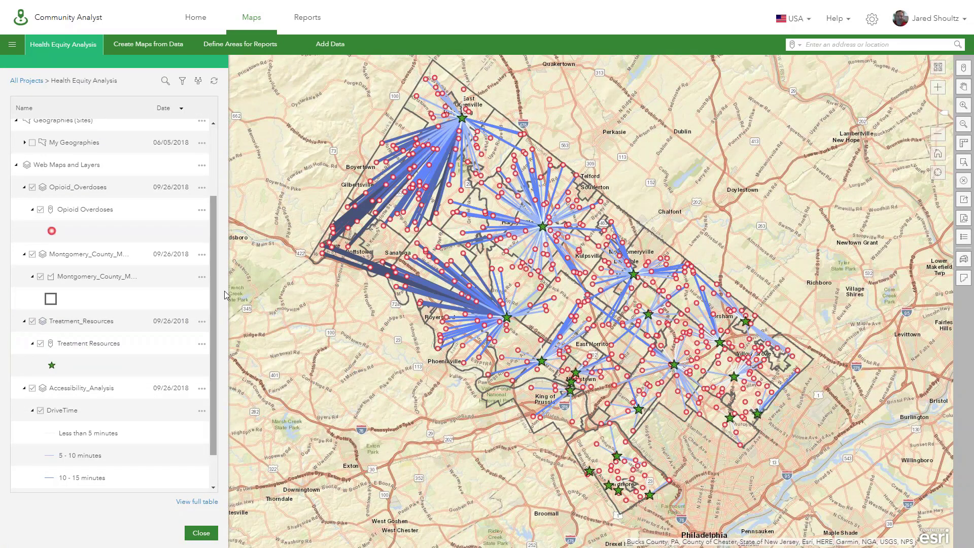
Start a Suitability Analysis from the features on the map, using the Montgomery County municipalities layer.
{"action": "left_click", "coordinate": [41, 277]}
{"action": "left_click", "coordinate": [41, 276]}
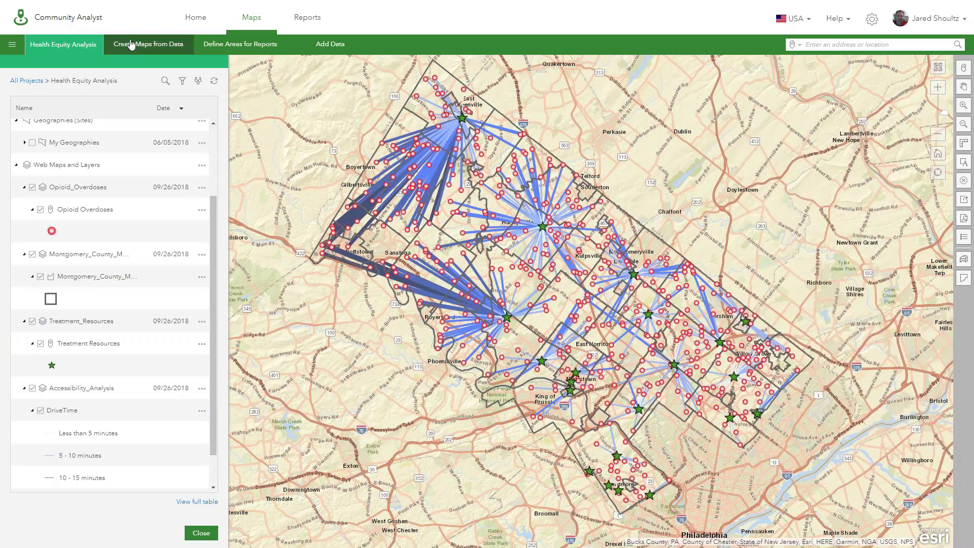
{"action": "left_click", "coordinate": [131, 46]}
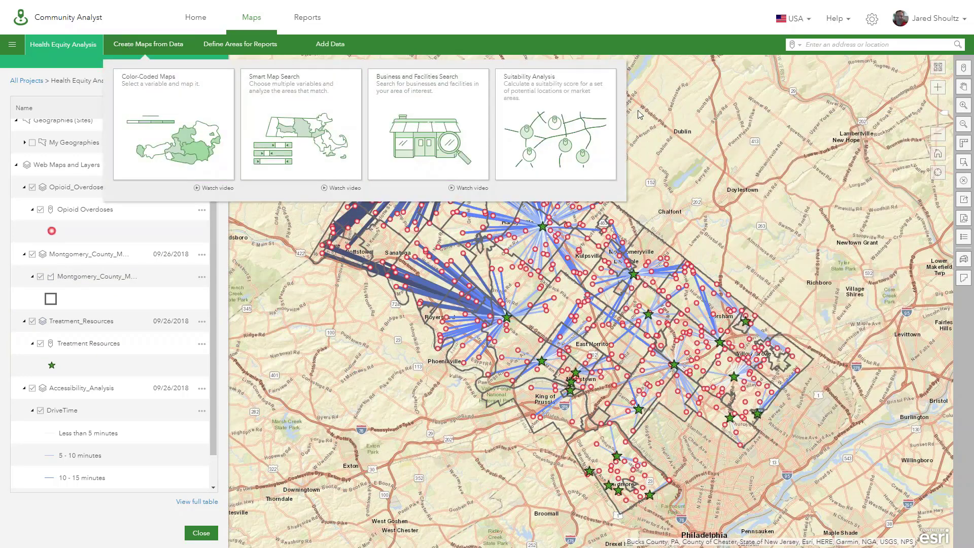
{"action": "left_click", "coordinate": [571, 132]}
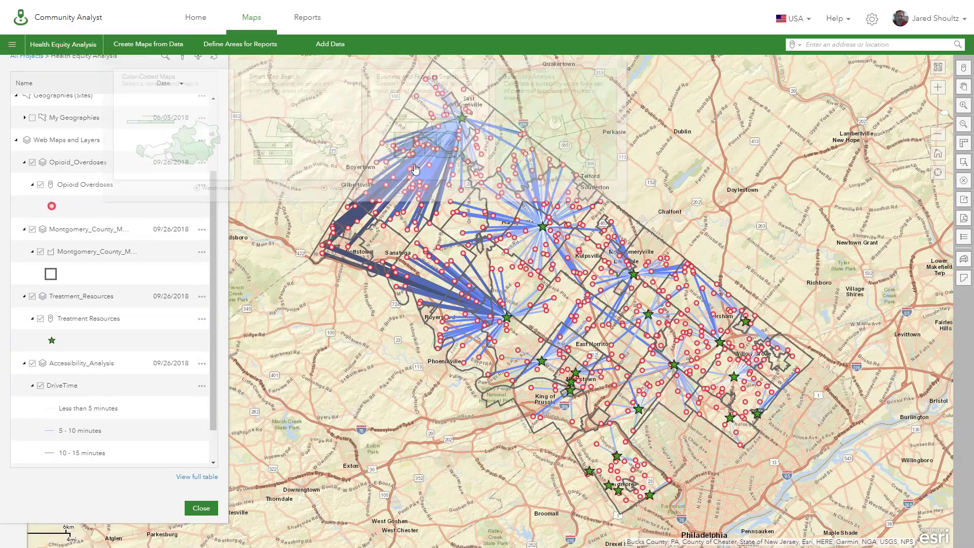
{"action": "left_click", "coordinate": [113, 186]}
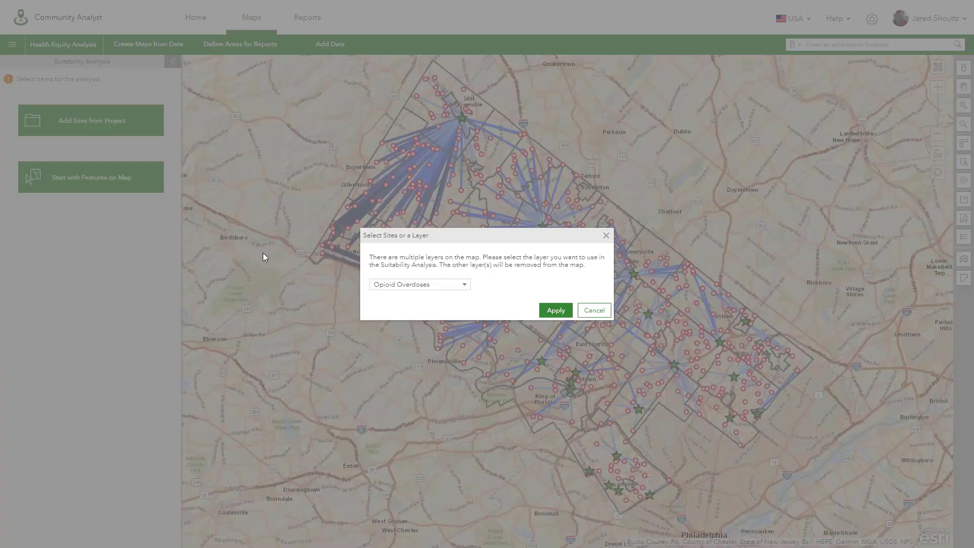
{"action": "left_click", "coordinate": [463, 285]}
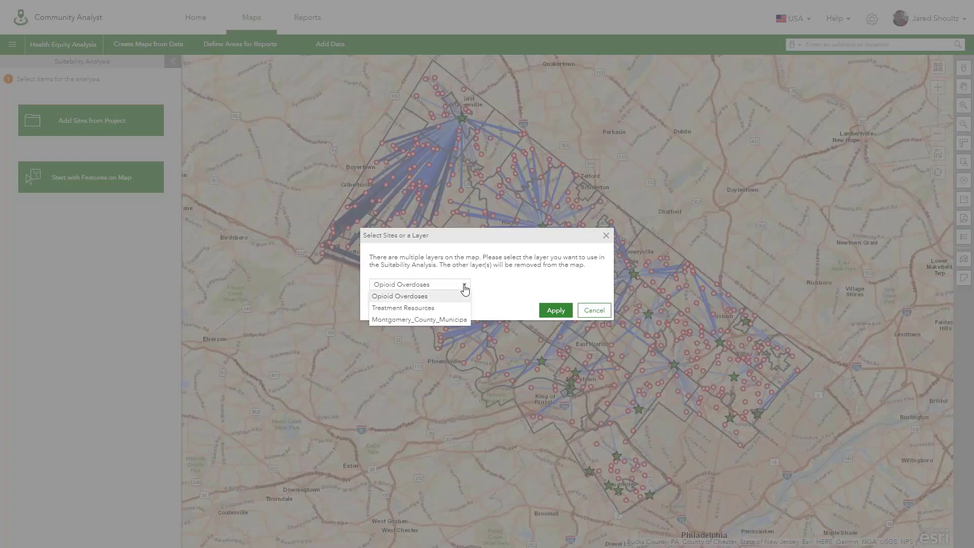
{"action": "left_click", "coordinate": [431, 319]}
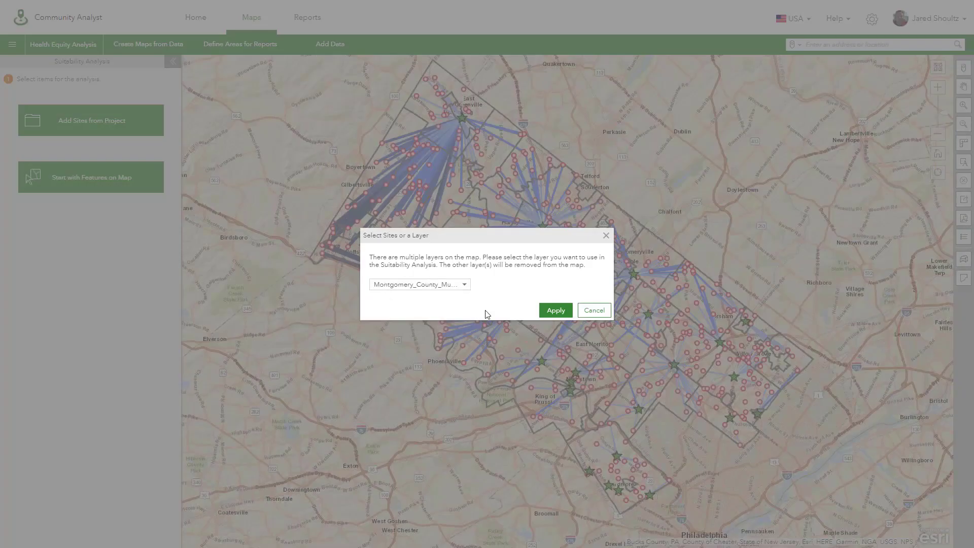
{"action": "left_click", "coordinate": [550, 315]}
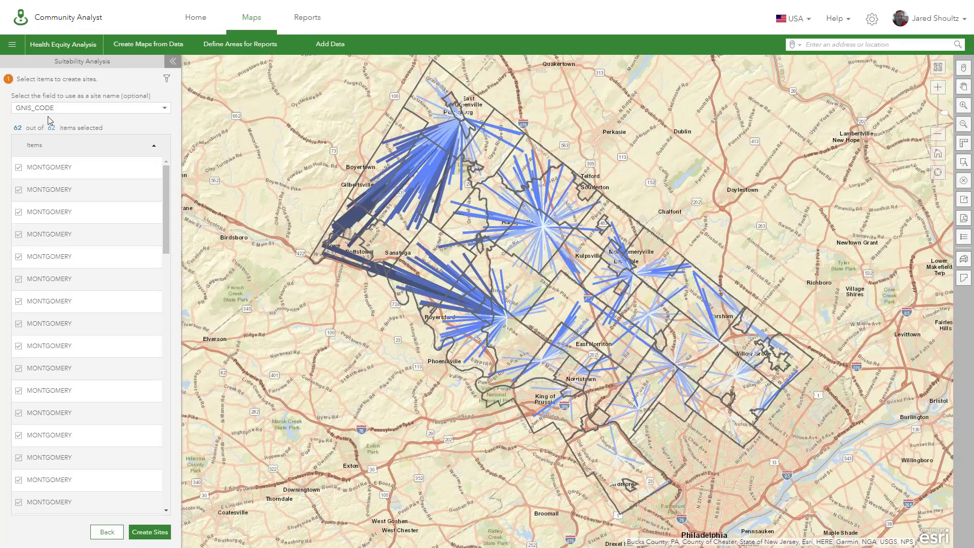
Name the sites by the MUNICIPAL_CODE field and exclude municipalities 101, 102 and 103 from the analysis.
{"action": "left_click", "coordinate": [164, 108]}
{"action": "left_click", "coordinate": [106, 121]}
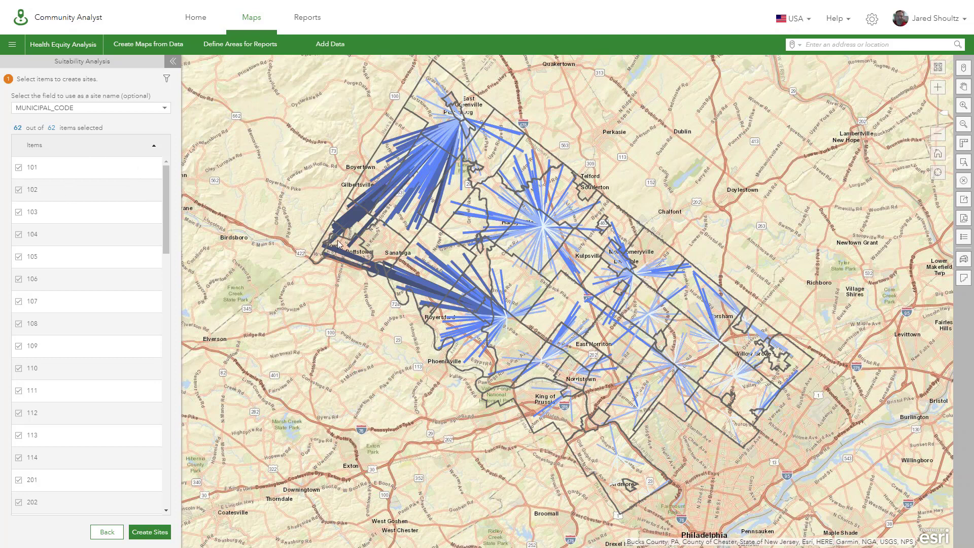
{"action": "left_click", "coordinate": [18, 176]}
{"action": "left_click", "coordinate": [19, 191]}
{"action": "left_click", "coordinate": [19, 169]}
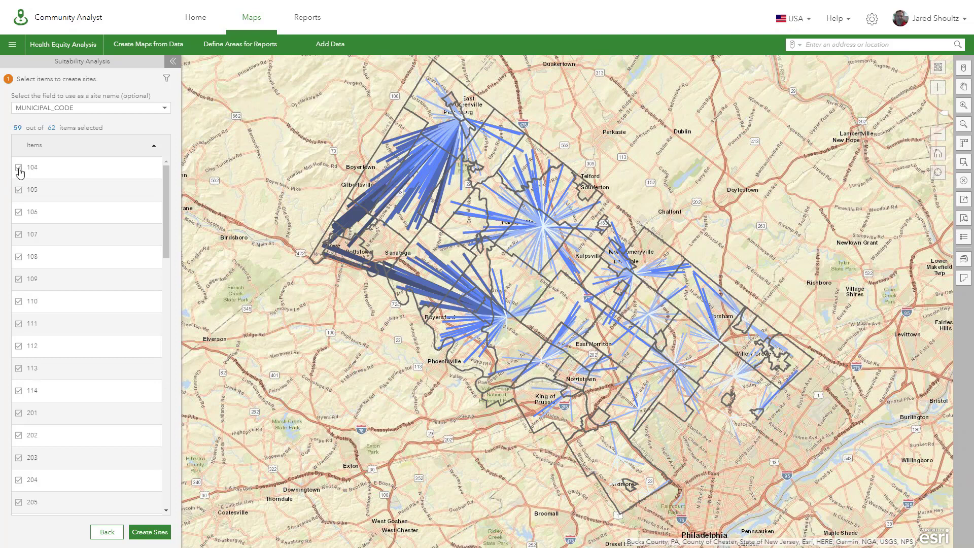
Exclude every remaining municipality except 106, 112, 114 and 416, and create analysis sites from these four.
{"action": "left_click", "coordinate": [19, 170]}
{"action": "left_click", "coordinate": [18, 170]}
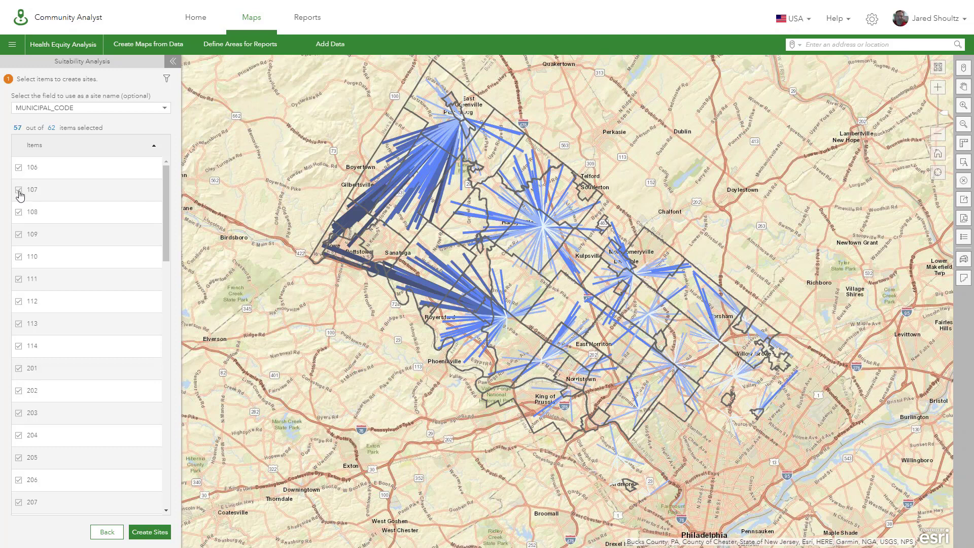
{"action": "left_click", "coordinate": [19, 190]}
{"action": "left_click", "coordinate": [19, 190]}
{"action": "left_click", "coordinate": [19, 190]}
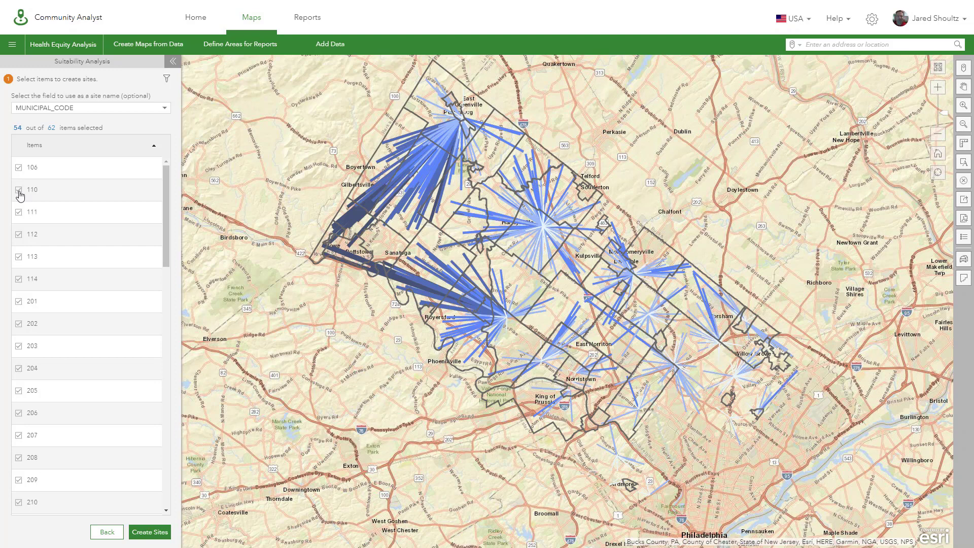
{"action": "left_click", "coordinate": [19, 191]}
{"action": "left_click", "coordinate": [18, 192]}
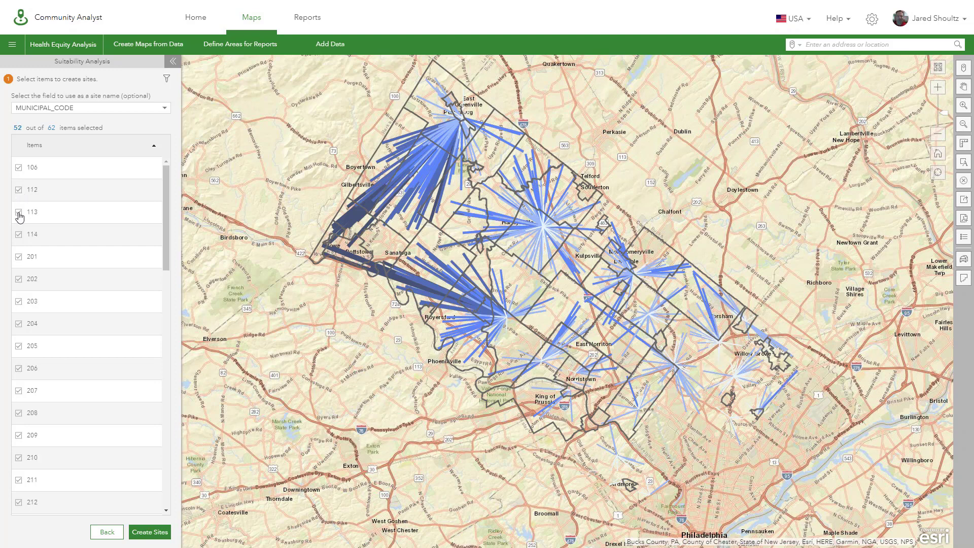
{"action": "left_click", "coordinate": [18, 213]}
{"action": "left_click", "coordinate": [19, 234]}
{"action": "left_click", "coordinate": [19, 235]}
{"action": "left_click", "coordinate": [19, 235]}
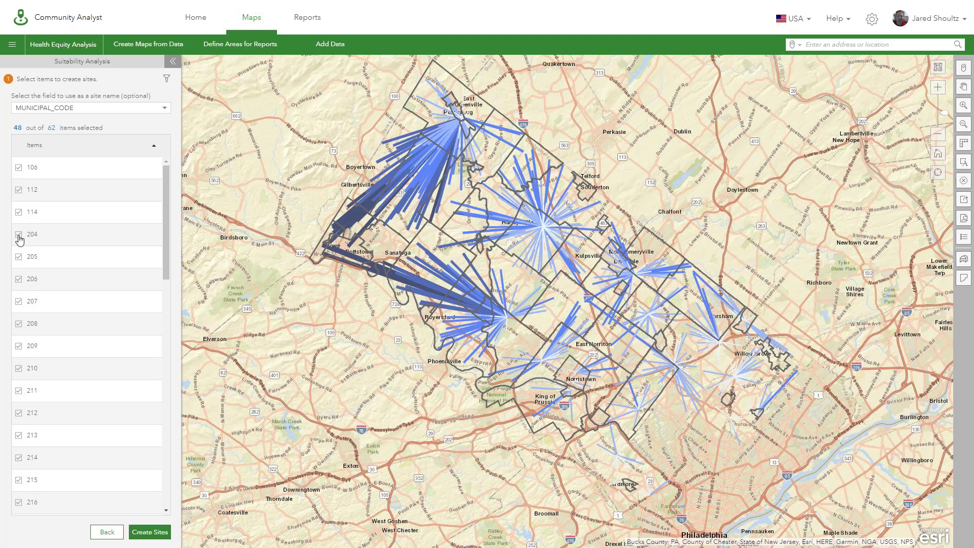
{"action": "left_click", "coordinate": [19, 235]}
{"action": "left_click", "coordinate": [19, 235]}
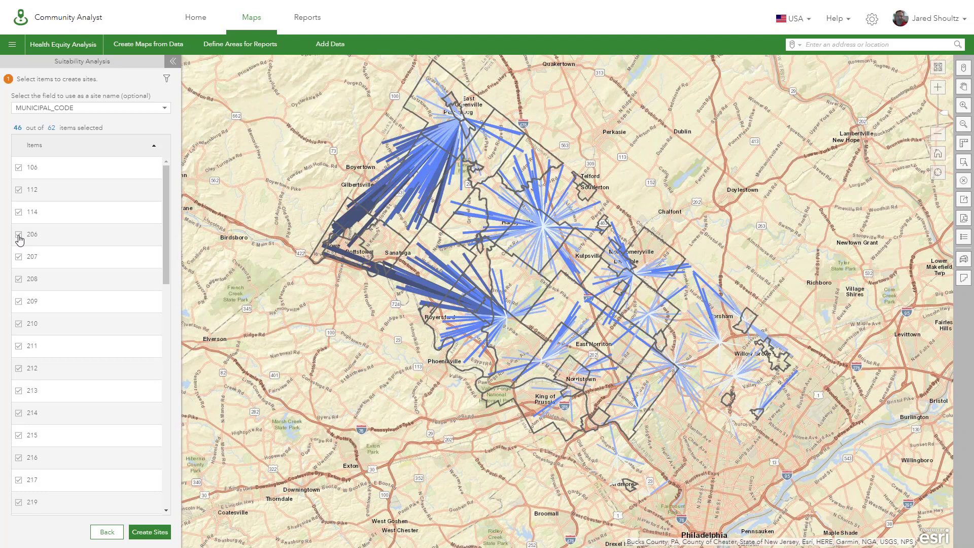
{"action": "left_click", "coordinate": [19, 235]}
{"action": "left_click", "coordinate": [19, 235]}
{"action": "left_click", "coordinate": [19, 235]}
{"action": "left_click", "coordinate": [19, 235]}
{"action": "left_click", "coordinate": [19, 235]}
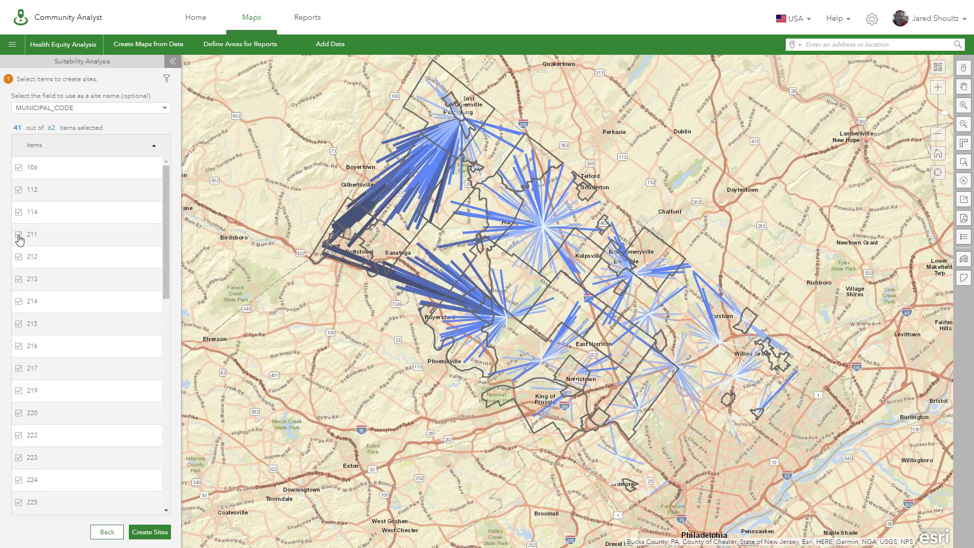
{"action": "left_click", "coordinate": [19, 235]}
{"action": "left_click", "coordinate": [18, 235]}
{"action": "left_click", "coordinate": [19, 235]}
{"action": "left_click", "coordinate": [19, 235]}
{"action": "left_click", "coordinate": [19, 235]}
{"action": "left_click", "coordinate": [19, 235]}
{"action": "left_click", "coordinate": [19, 235]}
{"action": "left_click", "coordinate": [19, 235]}
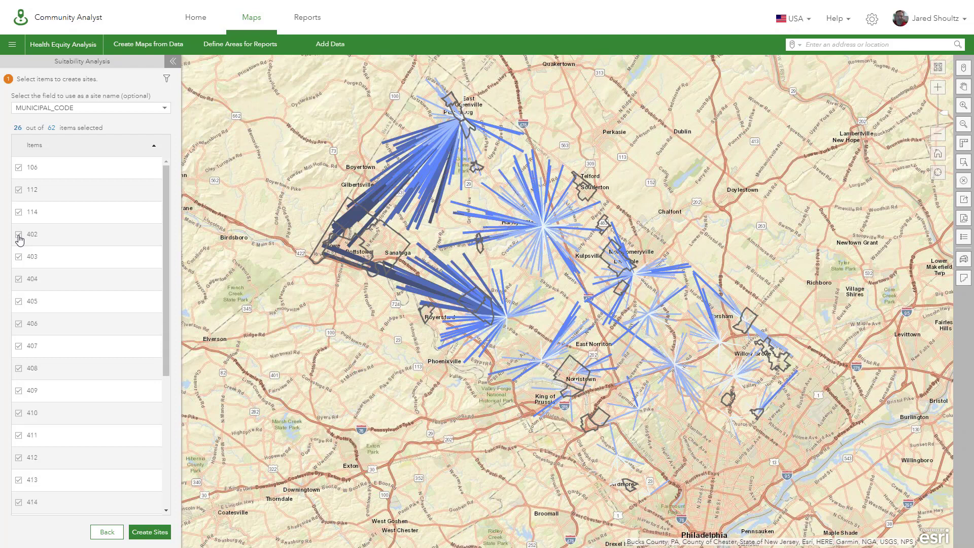
{"action": "left_click", "coordinate": [18, 234]}
{"action": "left_click", "coordinate": [19, 235]}
{"action": "left_click", "coordinate": [19, 235]}
{"action": "left_click", "coordinate": [18, 235]}
{"action": "left_click", "coordinate": [19, 235]}
{"action": "left_click", "coordinate": [19, 235]}
{"action": "left_click", "coordinate": [19, 235]}
{"action": "left_click", "coordinate": [19, 235]}
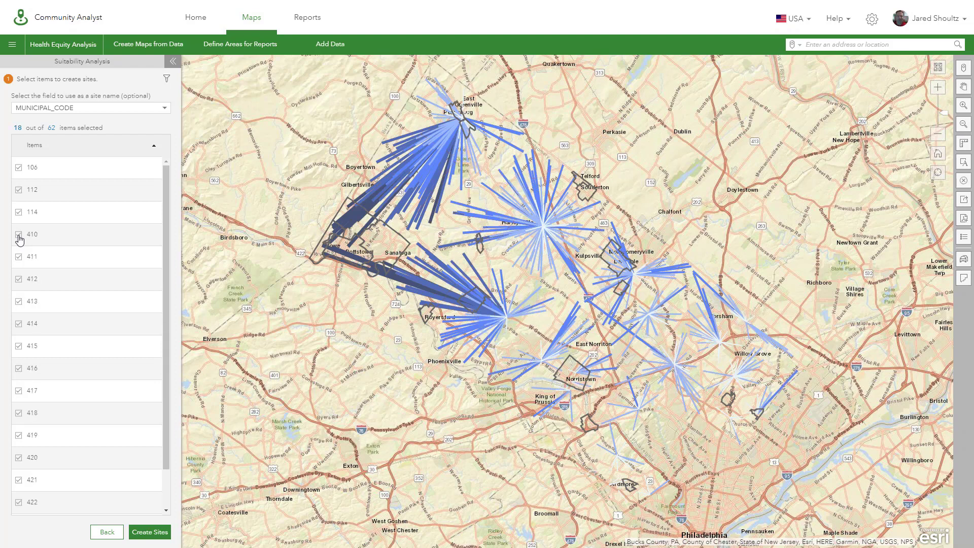
{"action": "left_click", "coordinate": [18, 235]}
{"action": "left_click", "coordinate": [19, 235]}
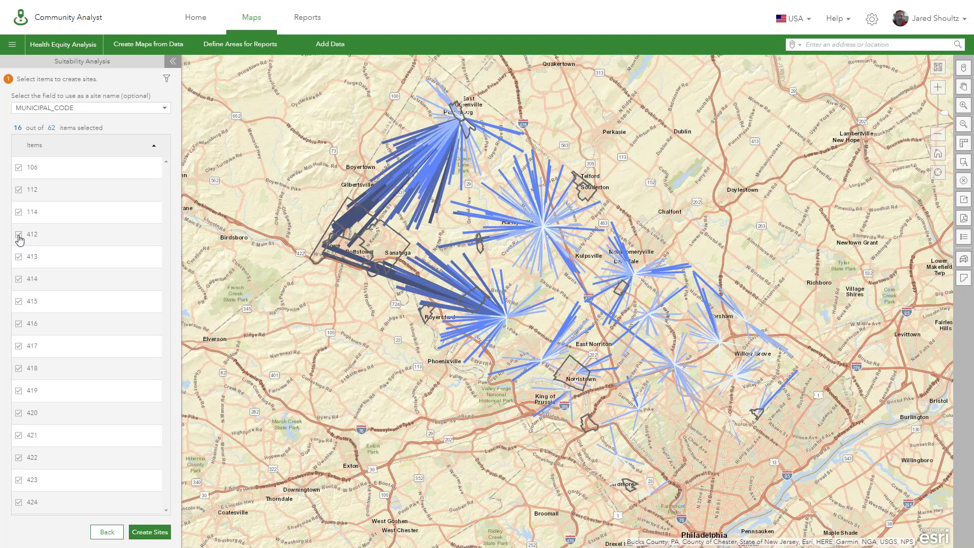
{"action": "left_click", "coordinate": [19, 236]}
{"action": "left_click", "coordinate": [19, 236]}
{"action": "left_click", "coordinate": [19, 236]}
{"action": "left_click", "coordinate": [18, 237]}
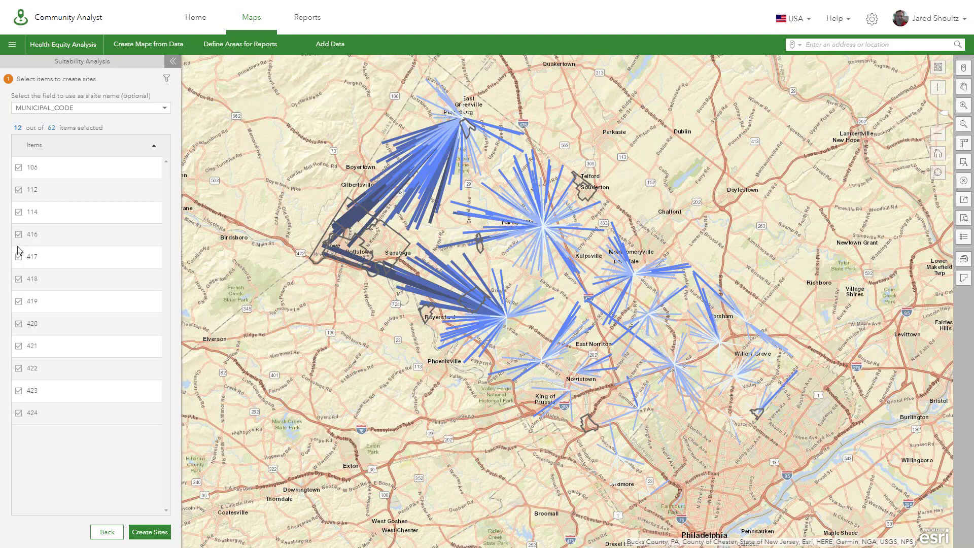
{"action": "left_click", "coordinate": [18, 257]}
{"action": "left_click", "coordinate": [19, 257]}
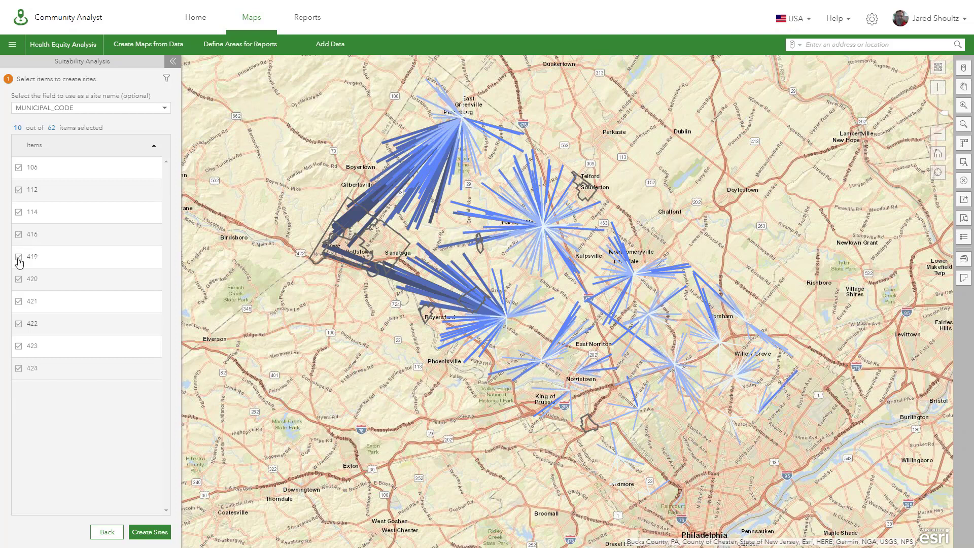
{"action": "left_click", "coordinate": [18, 257]}
{"action": "left_click", "coordinate": [18, 257]}
{"action": "left_click", "coordinate": [19, 258]}
{"action": "left_click", "coordinate": [19, 257]}
{"action": "left_click", "coordinate": [19, 257]}
{"action": "left_click", "coordinate": [19, 259]}
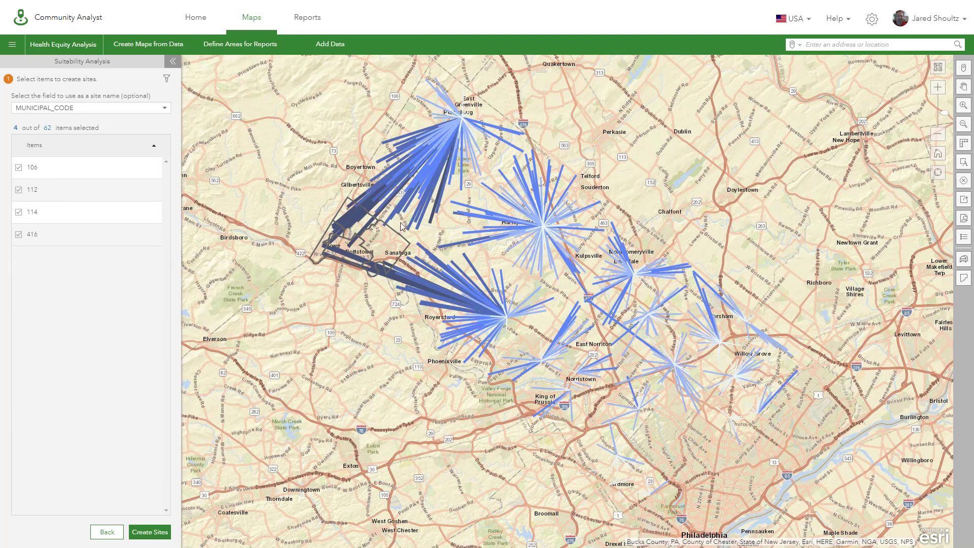
{"action": "left_click", "coordinate": [155, 532]}
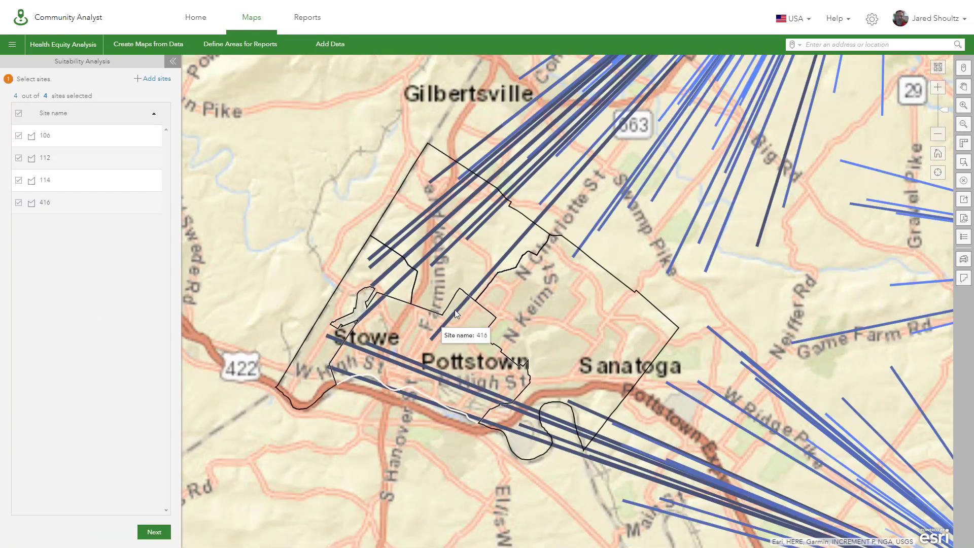
Proceed to the criteria with all four sites and add the Opioid Overdoses point layer as a criterion.
{"action": "left_click", "coordinate": [154, 532]}
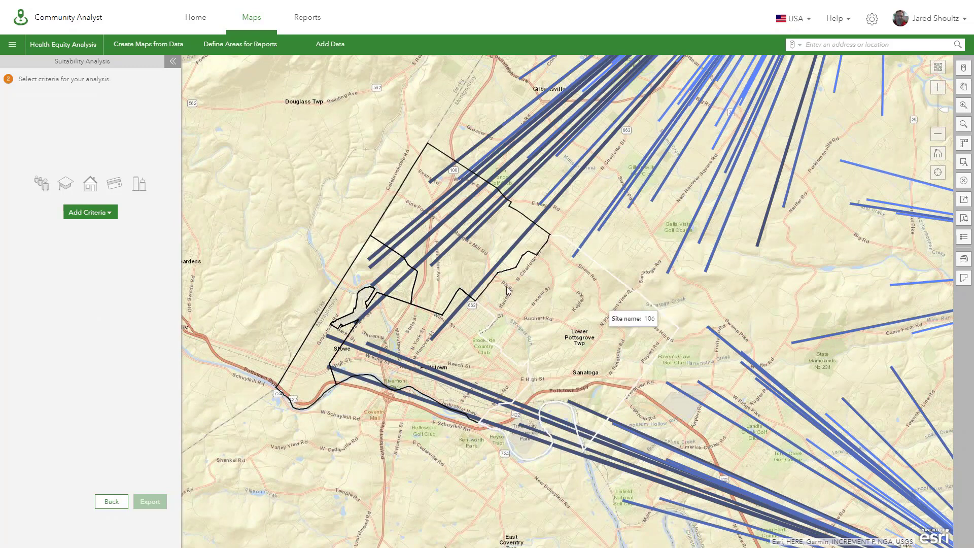
{"action": "left_click", "coordinate": [109, 213]}
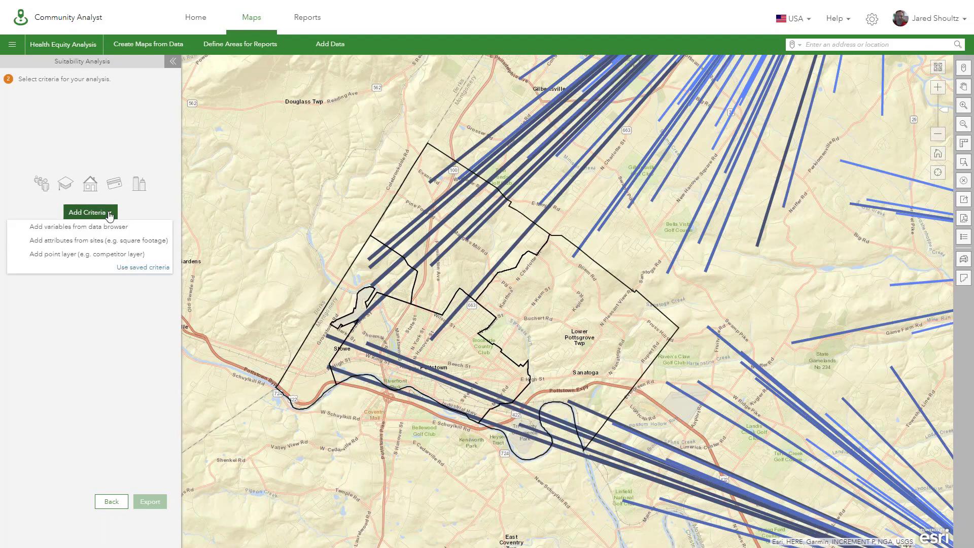
{"action": "left_click", "coordinate": [79, 255]}
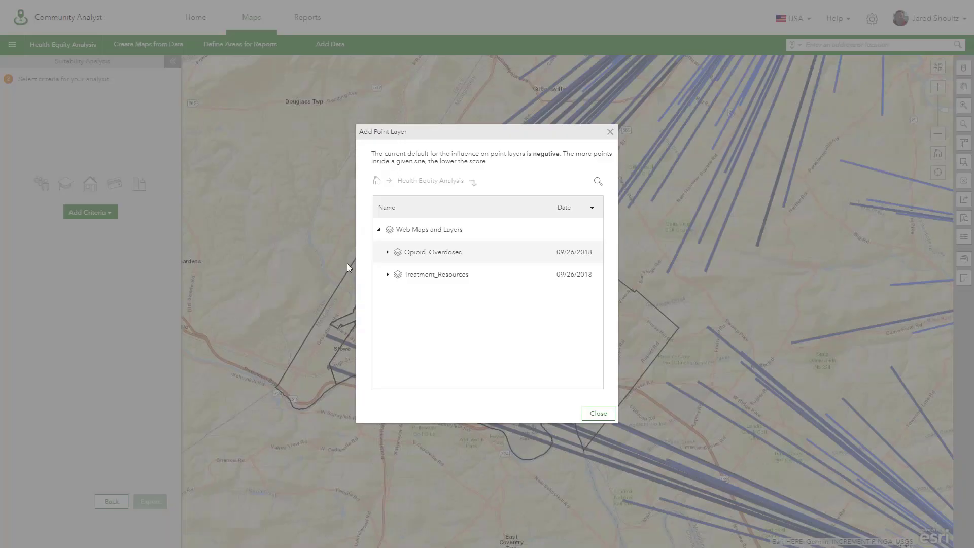
{"action": "left_click", "coordinate": [387, 252]}
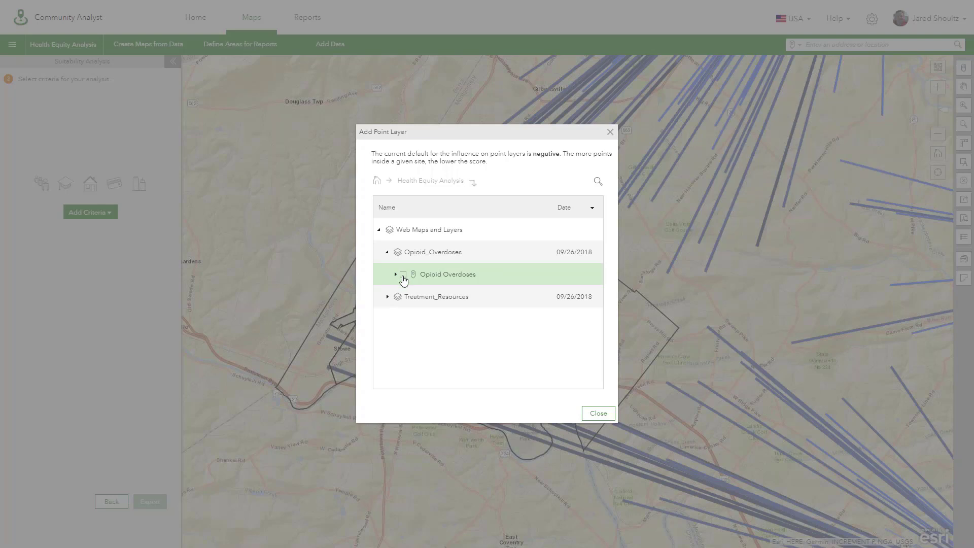
{"action": "left_click", "coordinate": [403, 275]}
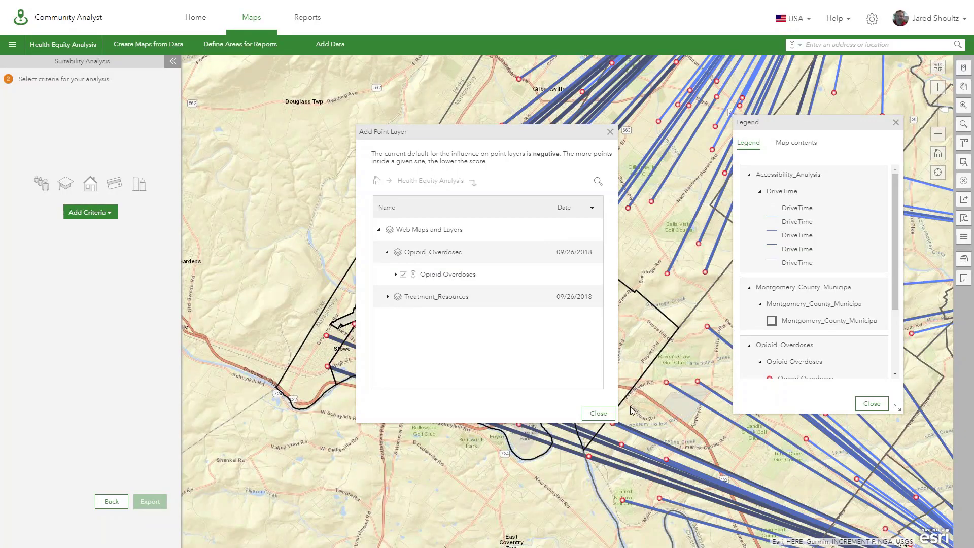
{"action": "left_click", "coordinate": [599, 413]}
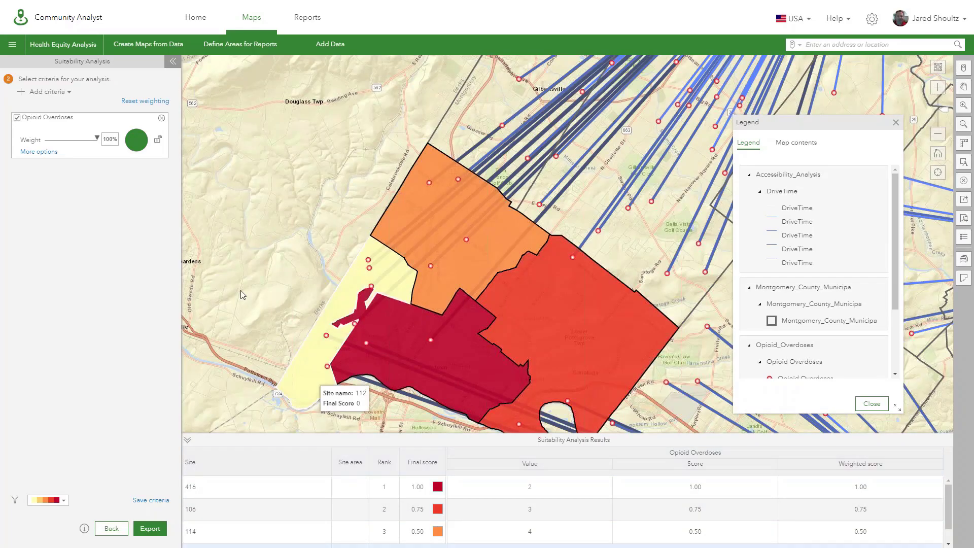
Set the influence of the Opioid Overdoses criterion to Positive and close the map legend.
{"action": "left_click", "coordinate": [41, 152]}
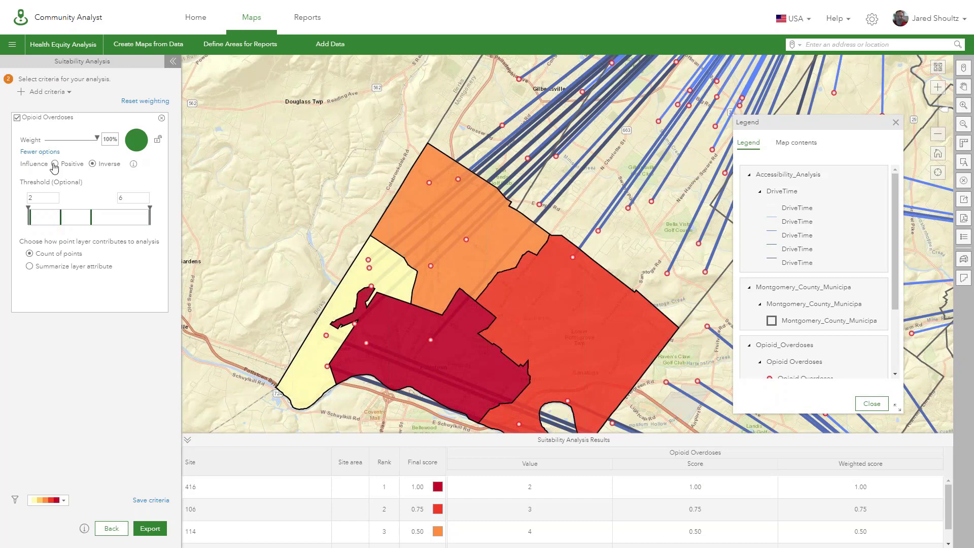
{"action": "left_click", "coordinate": [54, 164]}
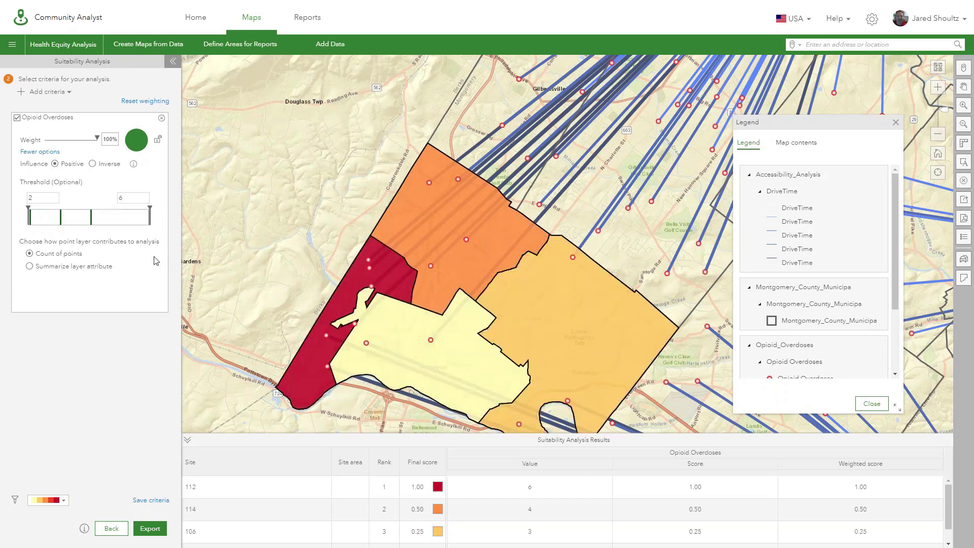
{"action": "left_click", "coordinate": [895, 122]}
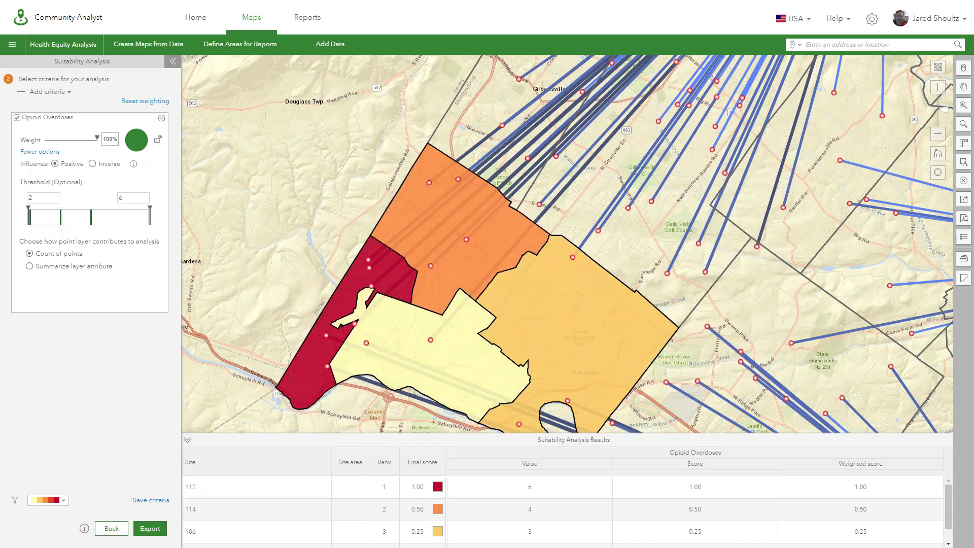
Search the data browser for "parks" and select the 2018 Parks and Rec (5C) Tapestry Households variable as a count.
{"action": "left_click", "coordinate": [70, 93]}
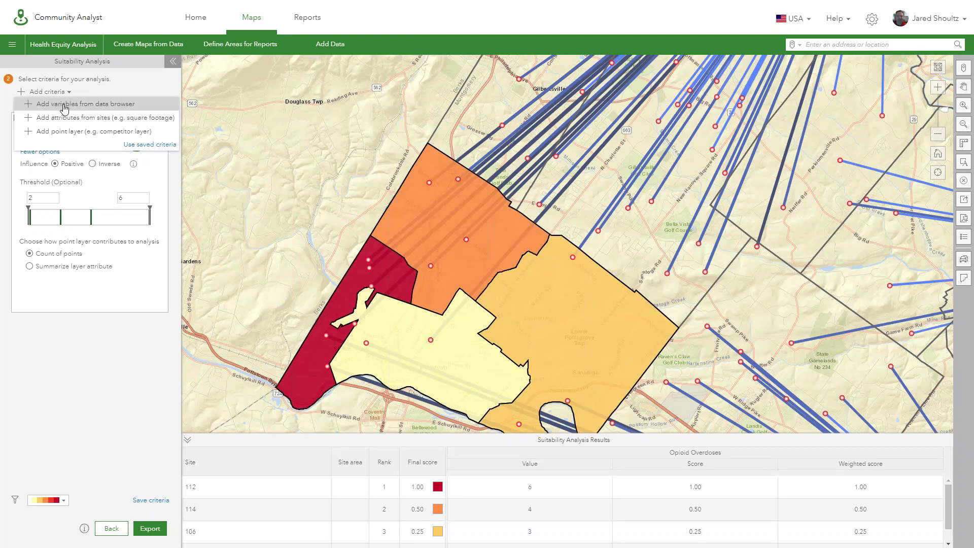
{"action": "left_click", "coordinate": [64, 108]}
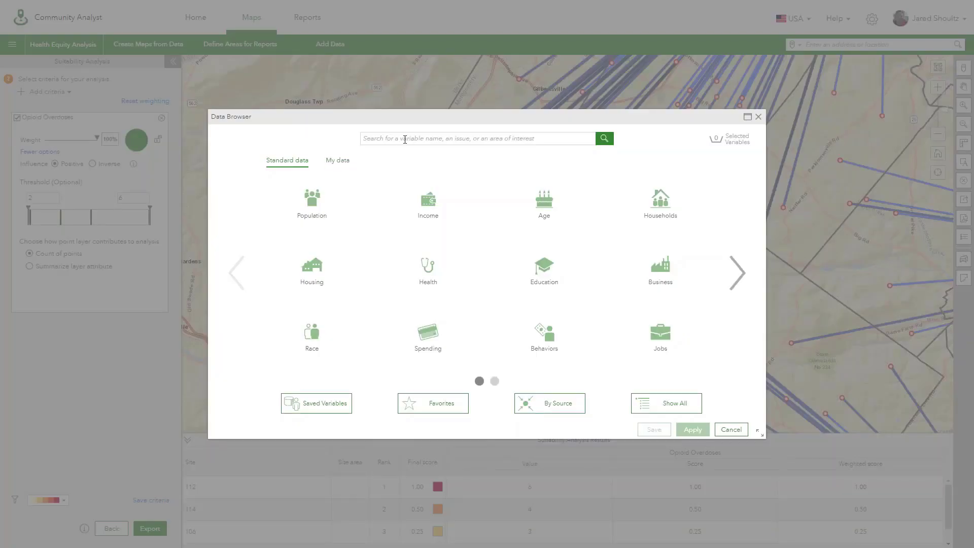
{"action": "left_click", "coordinate": [405, 140]}
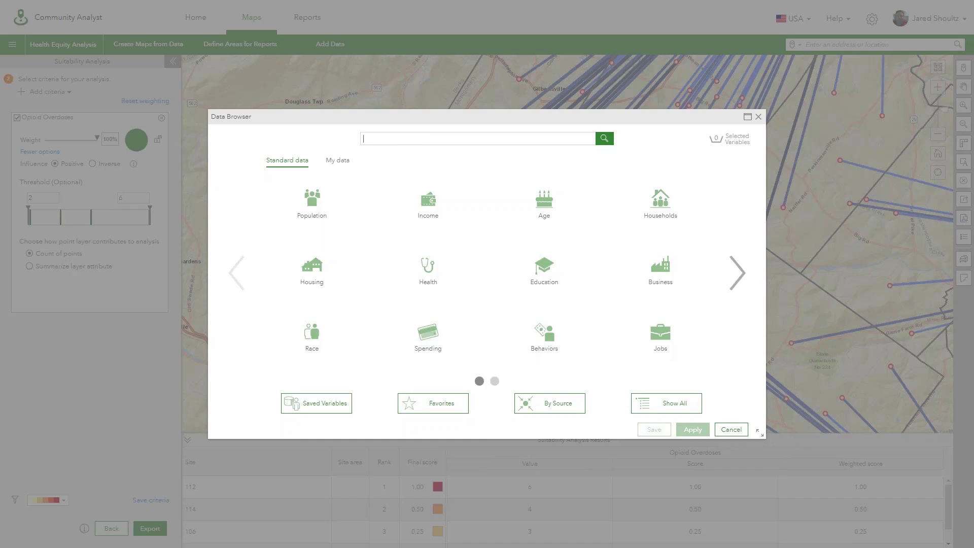
{"action": "type", "text": "parks"}
{"action": "key", "text": "Return"}
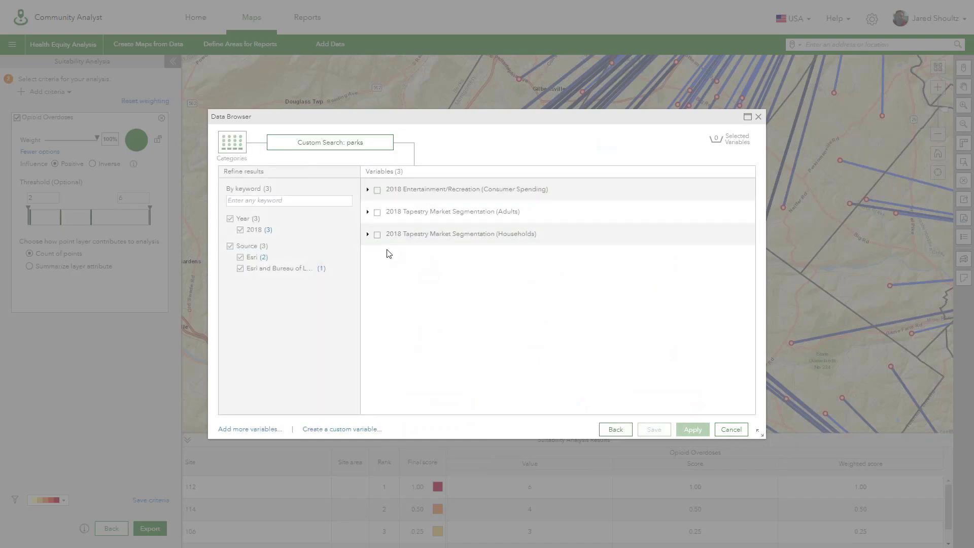
{"action": "left_click", "coordinate": [367, 234]}
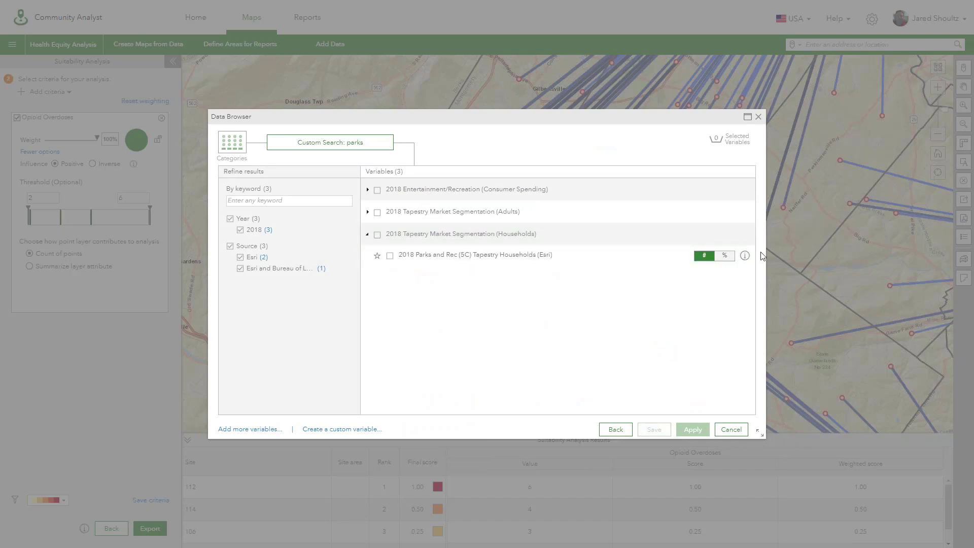
{"action": "left_click", "coordinate": [724, 255]}
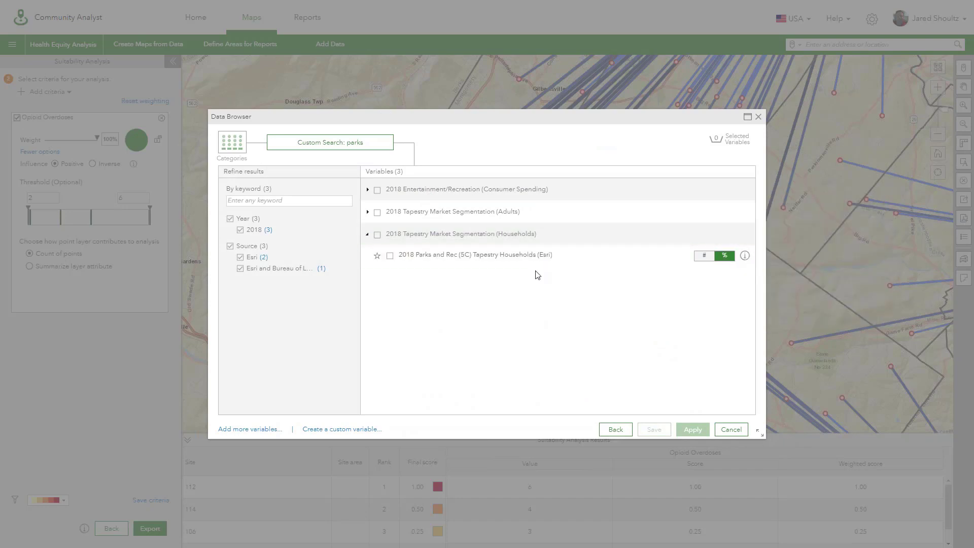
{"action": "left_click", "coordinate": [705, 255]}
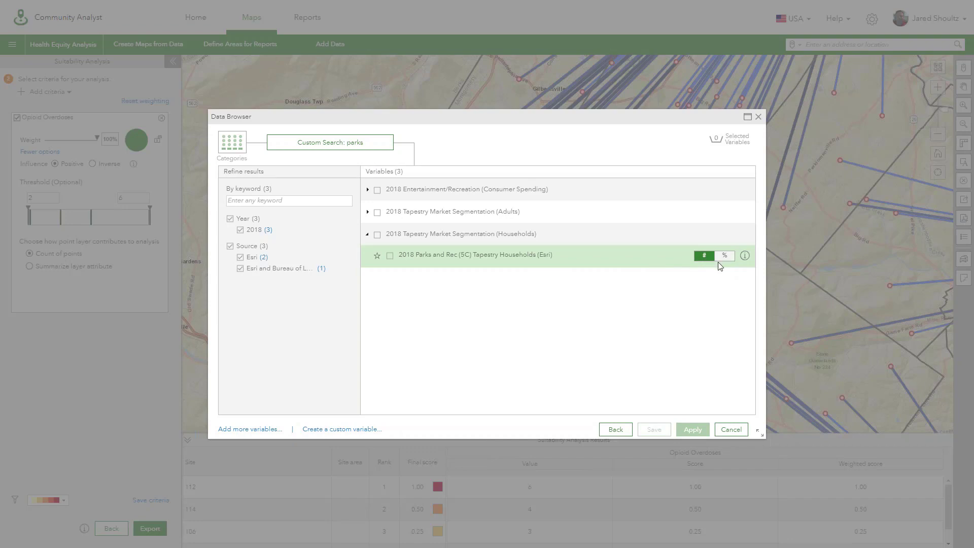
{"action": "left_click", "coordinate": [389, 255]}
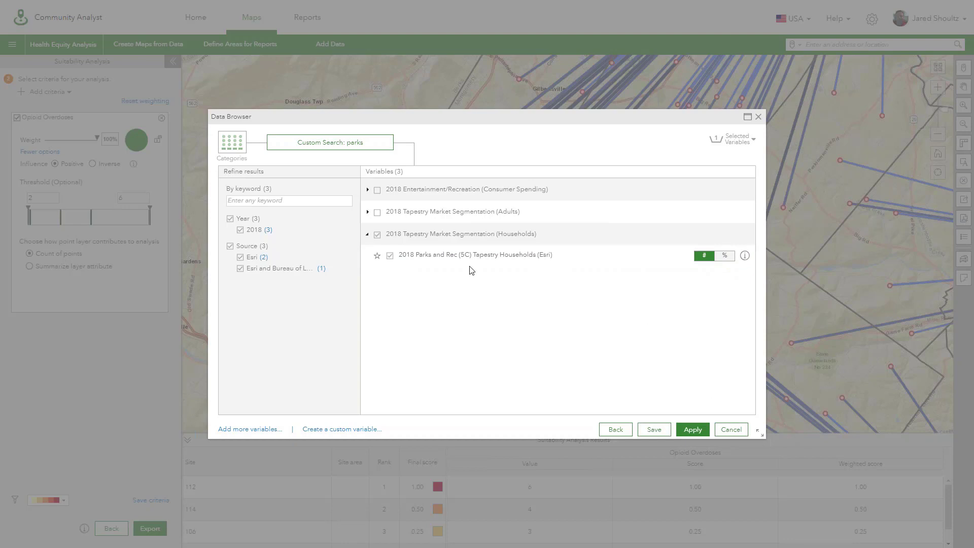
Add the 2018 Carry medical or hospital or accident insurance variable from the Behaviors category as a percentage.
{"action": "left_click", "coordinate": [234, 149]}
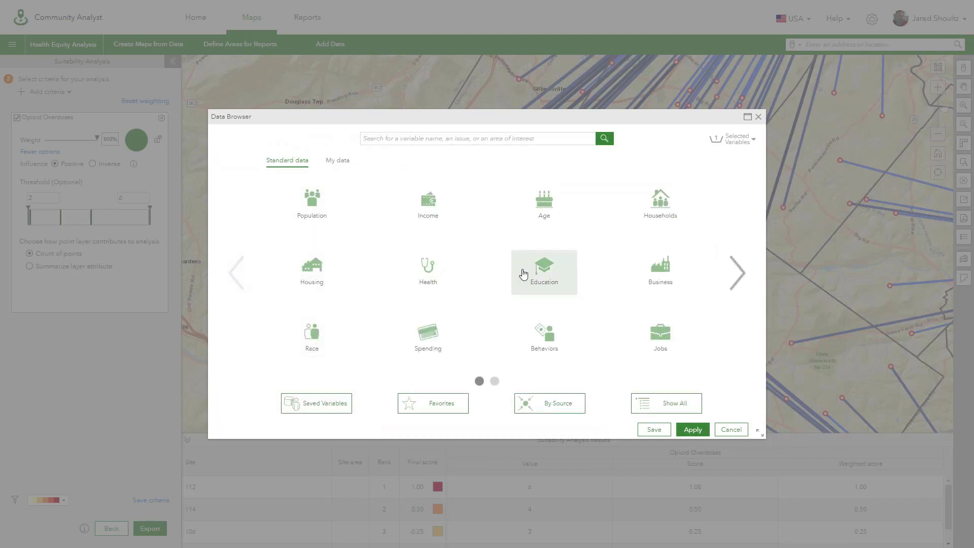
{"action": "left_click", "coordinate": [435, 268]}
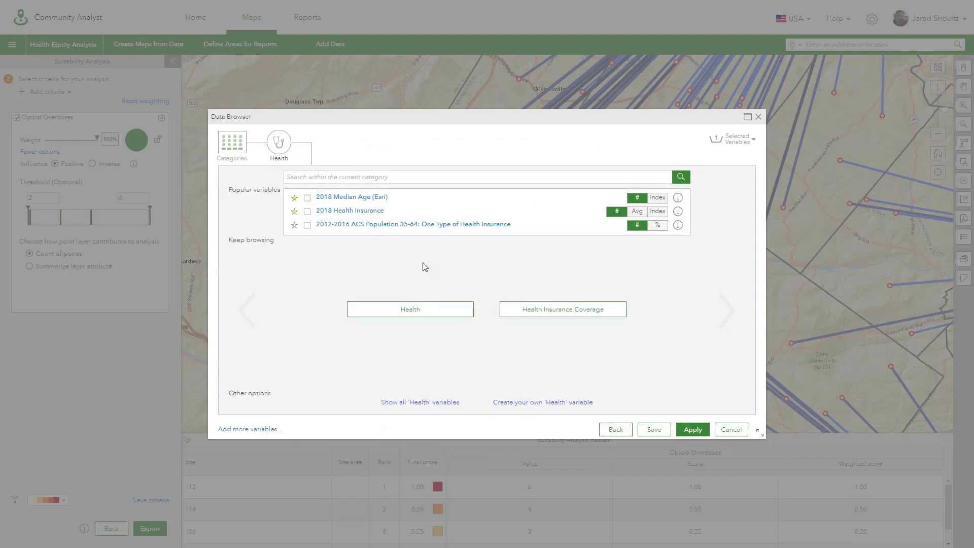
{"action": "left_click", "coordinate": [232, 147]}
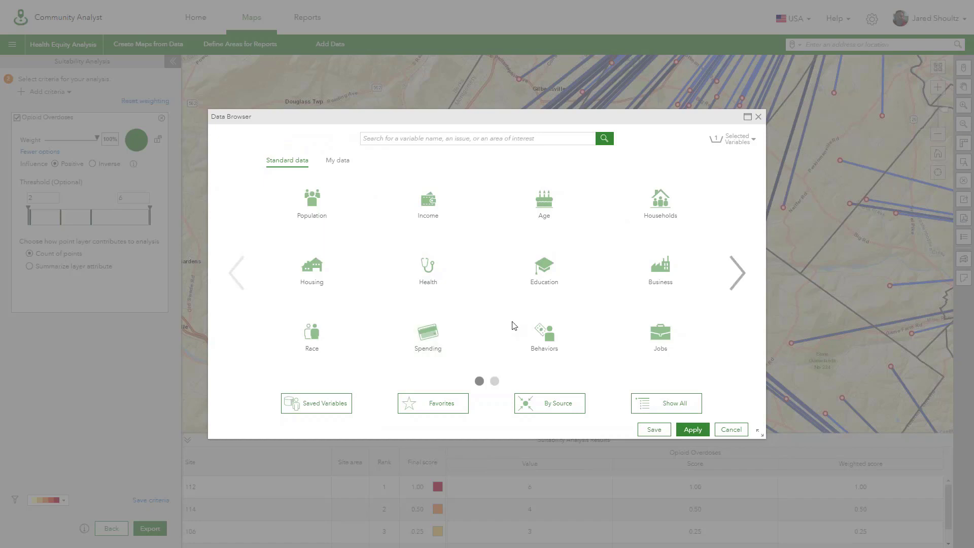
{"action": "left_click", "coordinate": [548, 332]}
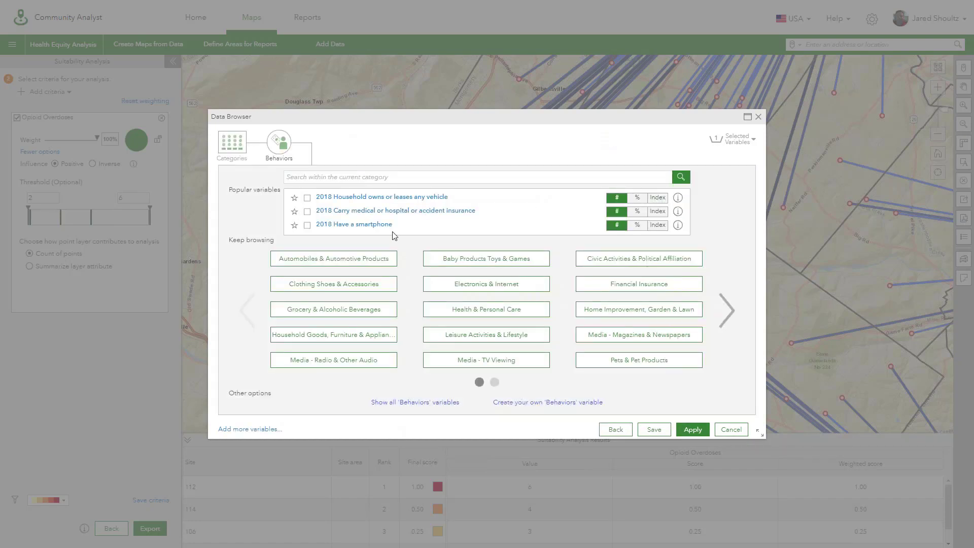
{"action": "left_click", "coordinate": [638, 213]}
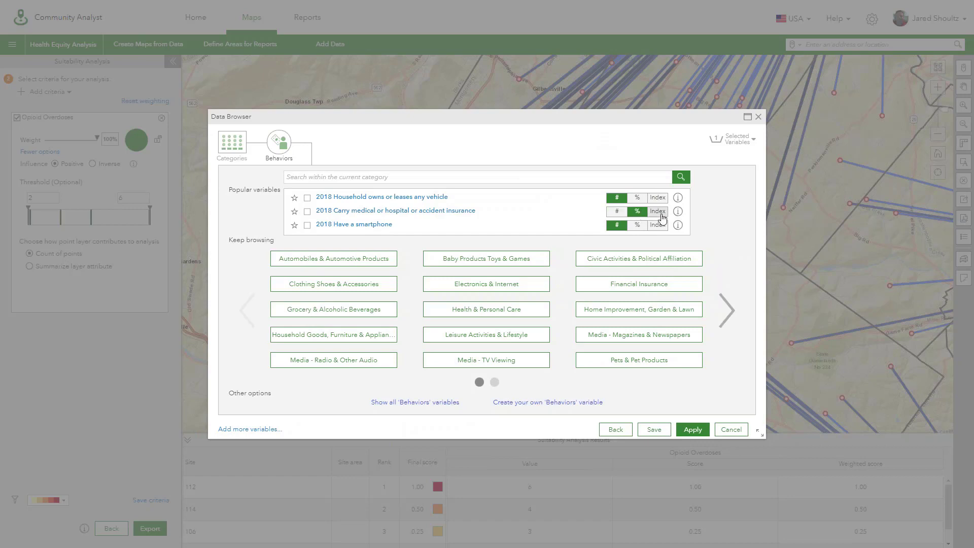
{"action": "left_click", "coordinate": [307, 211]}
Review the selected variables and apply them to the suitability analysis as criteria.
{"action": "left_click", "coordinate": [733, 140]}
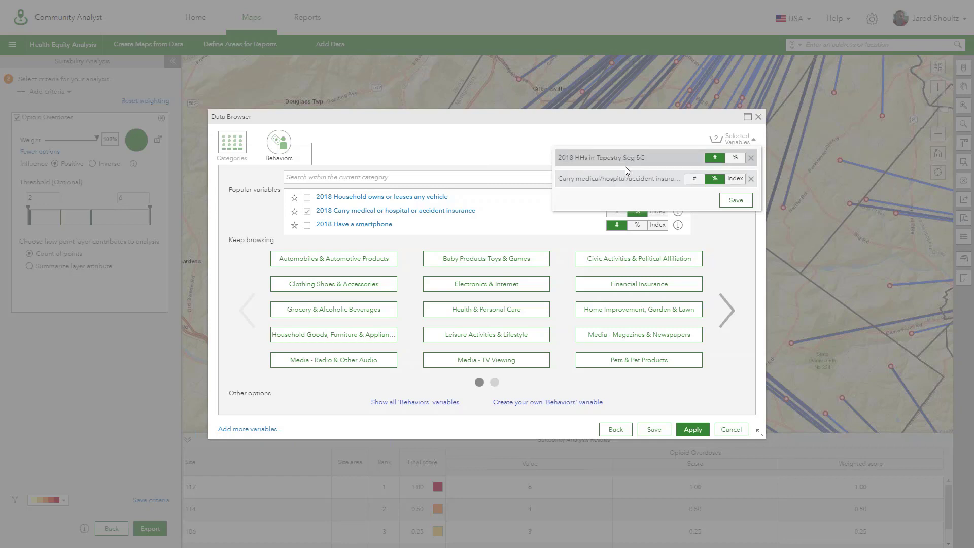
{"action": "left_click", "coordinate": [625, 167]}
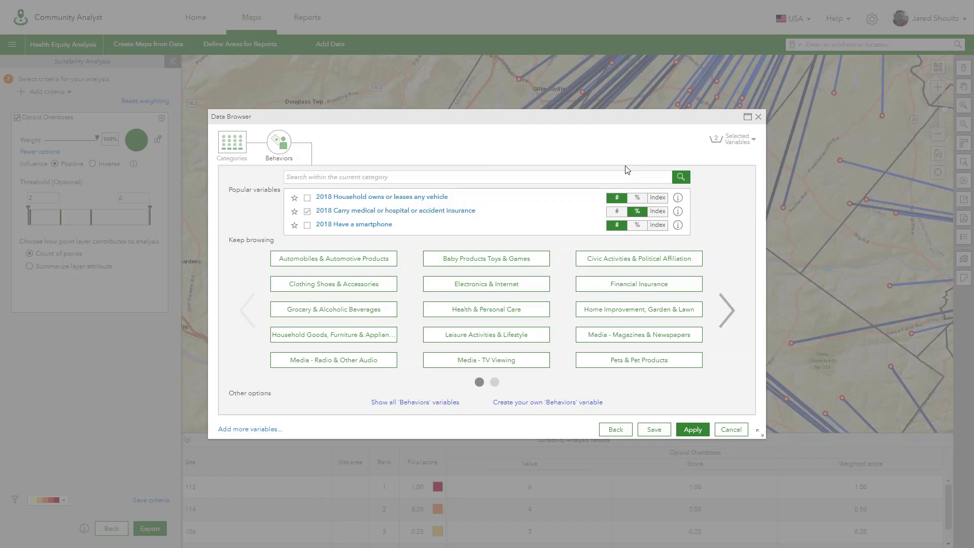
{"action": "left_click", "coordinate": [692, 429]}
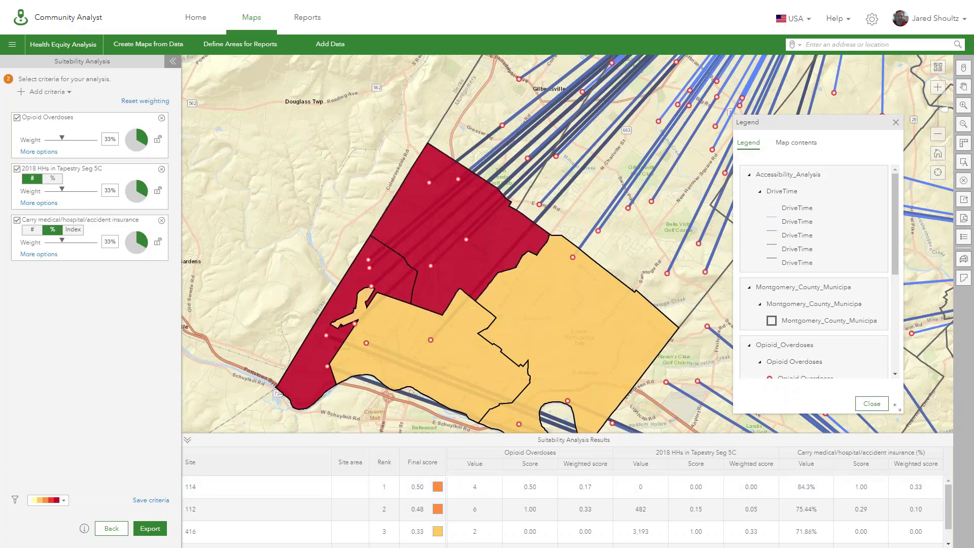
Set the Opioid Overdoses criterion's weight to 45% and the medical/hospital/accident insurance criterion's influence to Inverse.
{"action": "left_click", "coordinate": [108, 139]}
{"action": "type", "text": "45"}
{"action": "key", "text": "Return"}
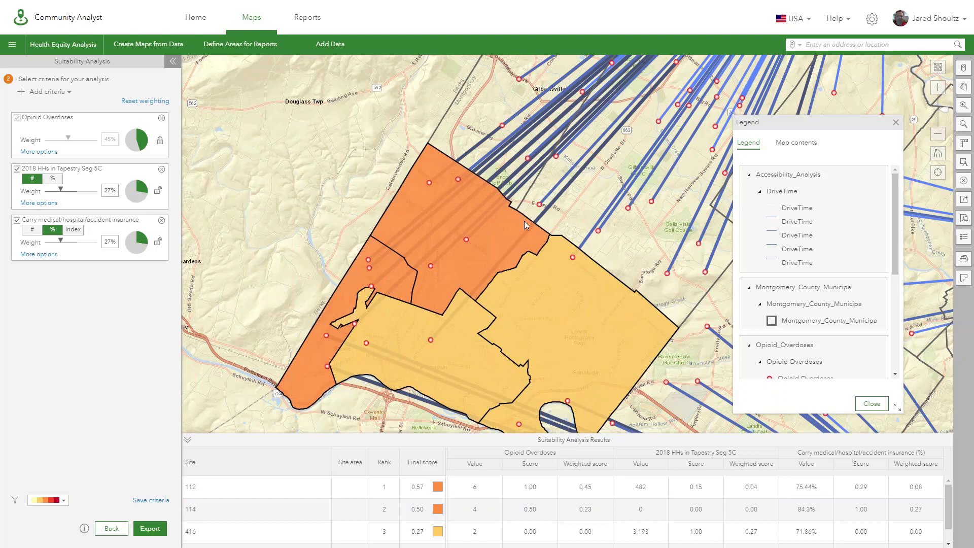
{"action": "left_click", "coordinate": [35, 254]}
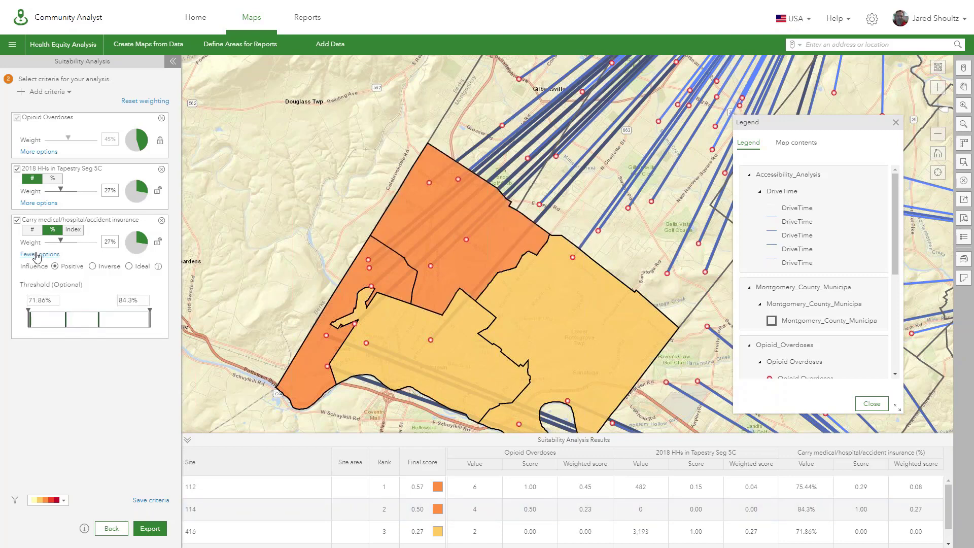
{"action": "left_click", "coordinate": [92, 267]}
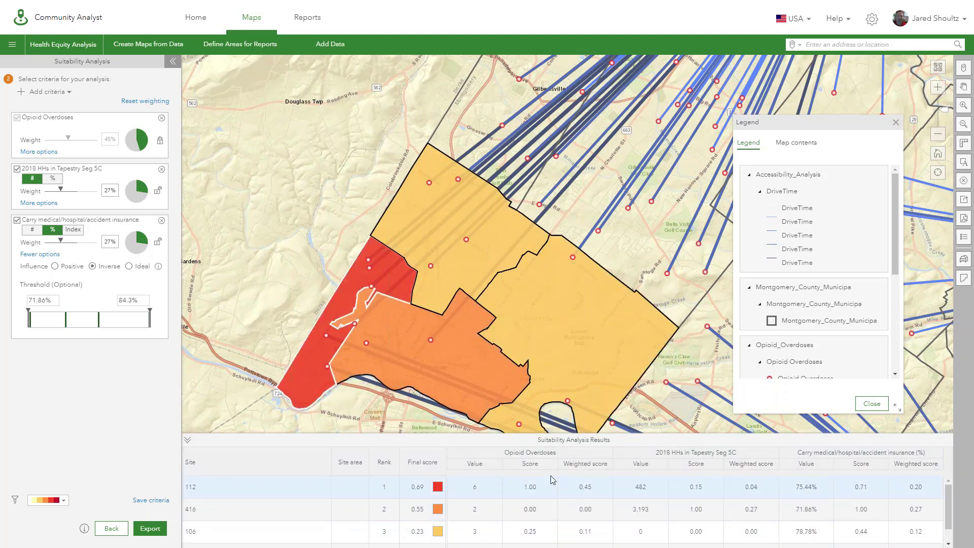
Close the map legend and collapse the suitability results table and the analysis pane to enlarge the map.
{"action": "left_click", "coordinate": [895, 125]}
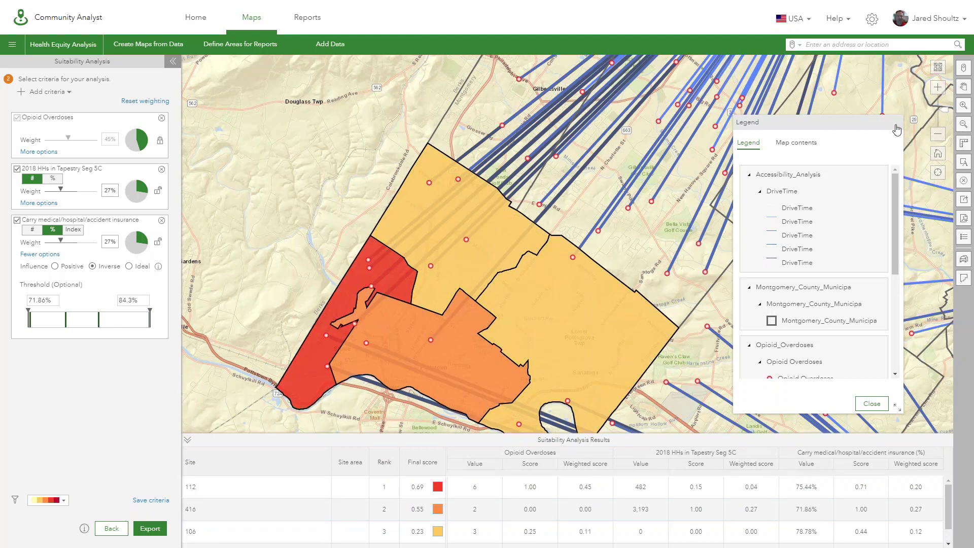
{"action": "left_click", "coordinate": [897, 129]}
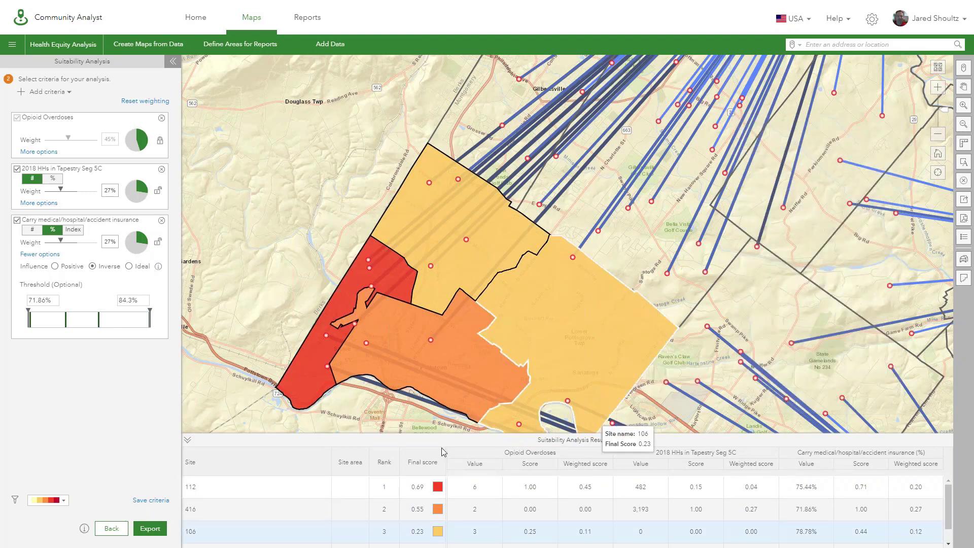
{"action": "left_click", "coordinate": [187, 440]}
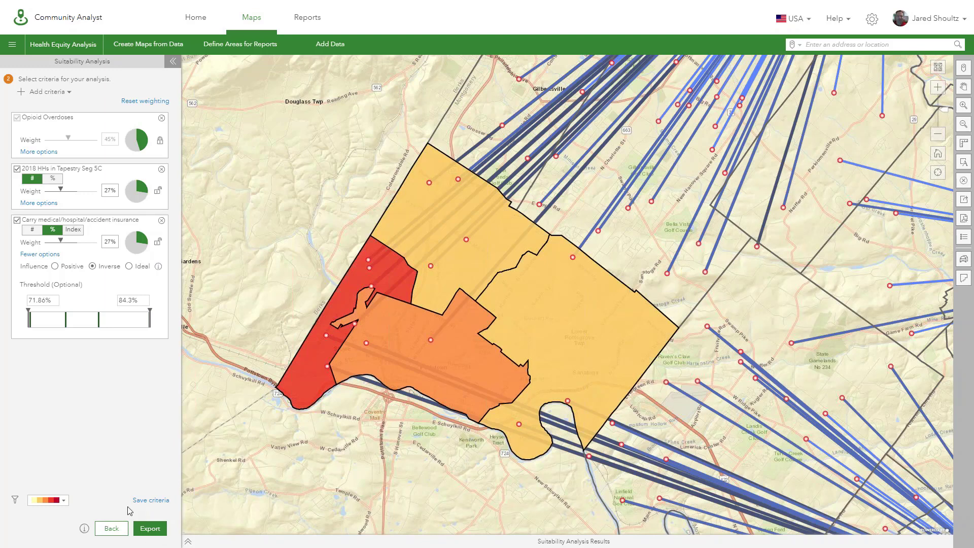
{"action": "left_click", "coordinate": [173, 63]}
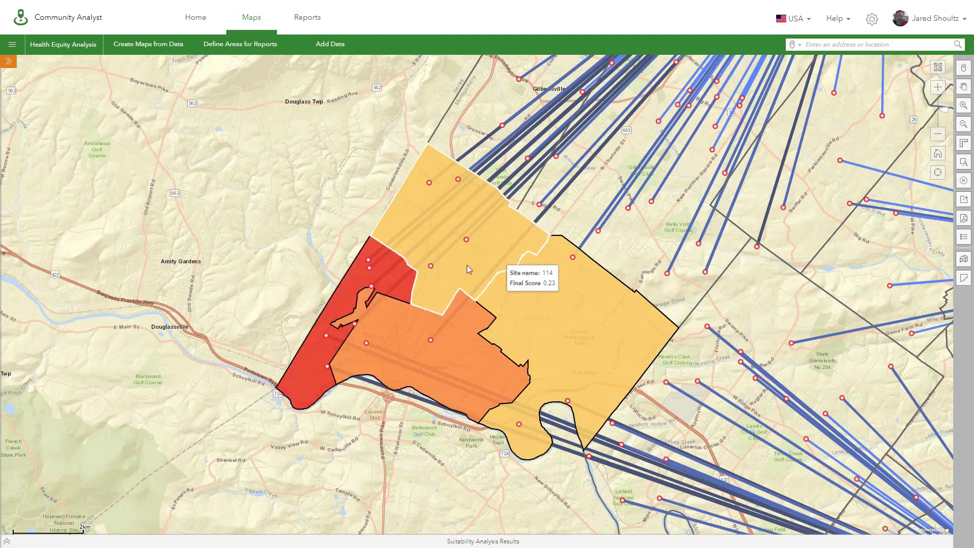
Open the infographic for site 112 and examine its Tapestry segments, education, employment and income figures.
{"action": "left_click", "coordinate": [318, 344]}
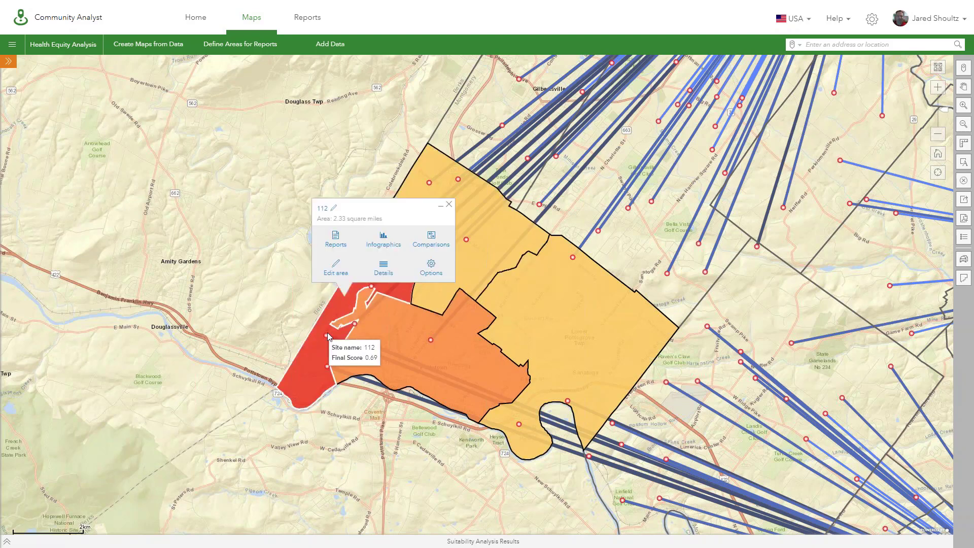
{"action": "left_click", "coordinate": [384, 245]}
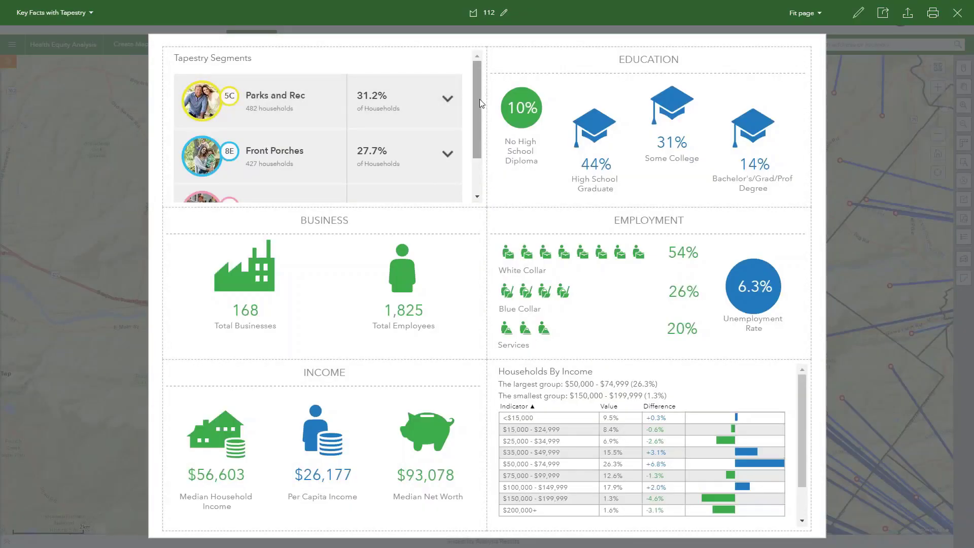
{"action": "scroll", "coordinate": [328, 118], "scroll_direction": "down", "scroll_amount": 1}
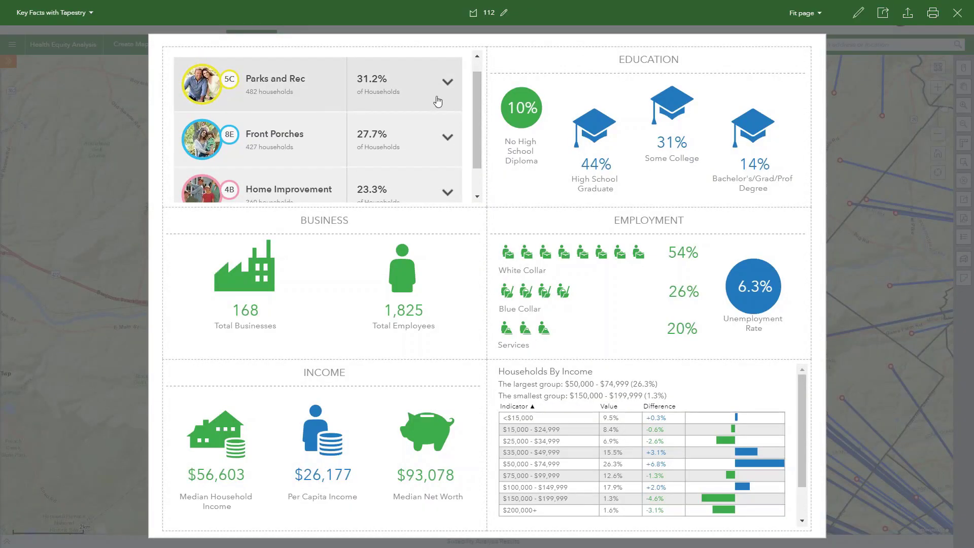
{"action": "mouse_move", "coordinate": [552, 148]}
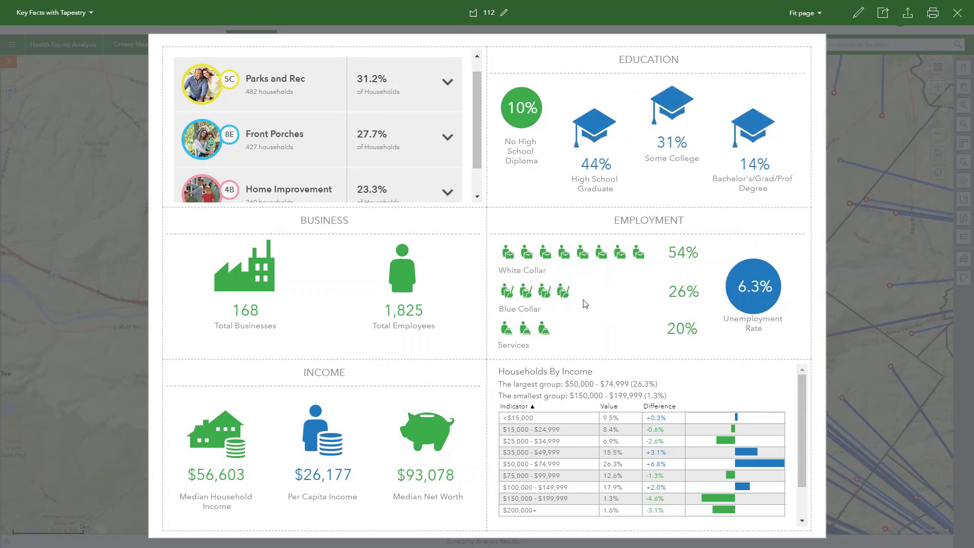
{"action": "mouse_move", "coordinate": [208, 479]}
Compare site 112's households by income against Pennsylvania, and close the infographic and the site's pop-up.
{"action": "scroll", "coordinate": [802, 424], "scroll_direction": "down", "scroll_amount": 2}
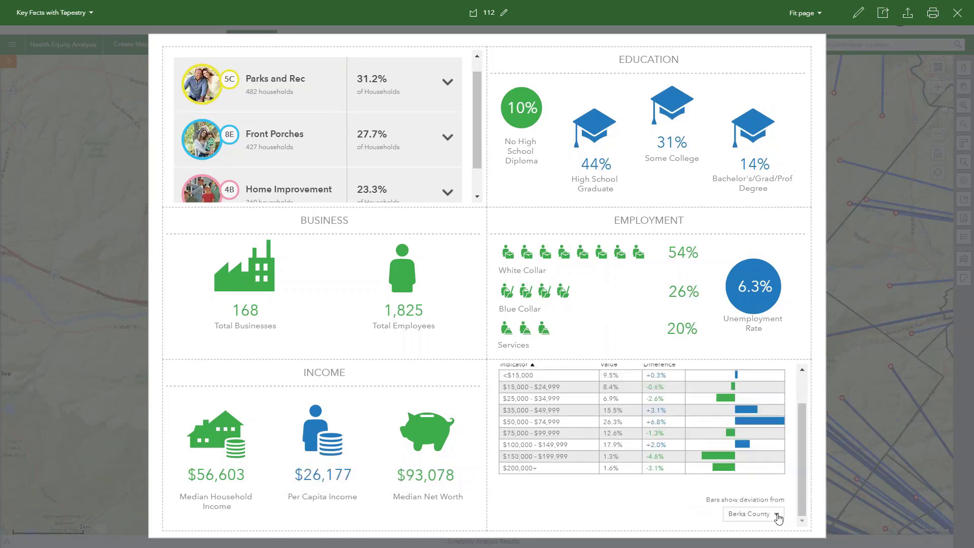
{"action": "left_click", "coordinate": [777, 514]}
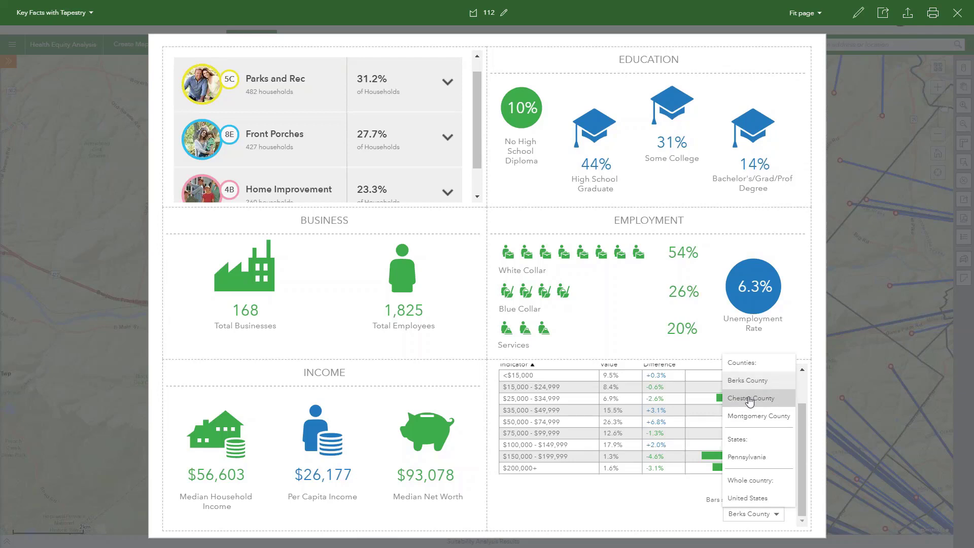
{"action": "left_click", "coordinate": [761, 458]}
{"action": "scroll", "coordinate": [802, 428], "scroll_direction": "up", "scroll_amount": 1}
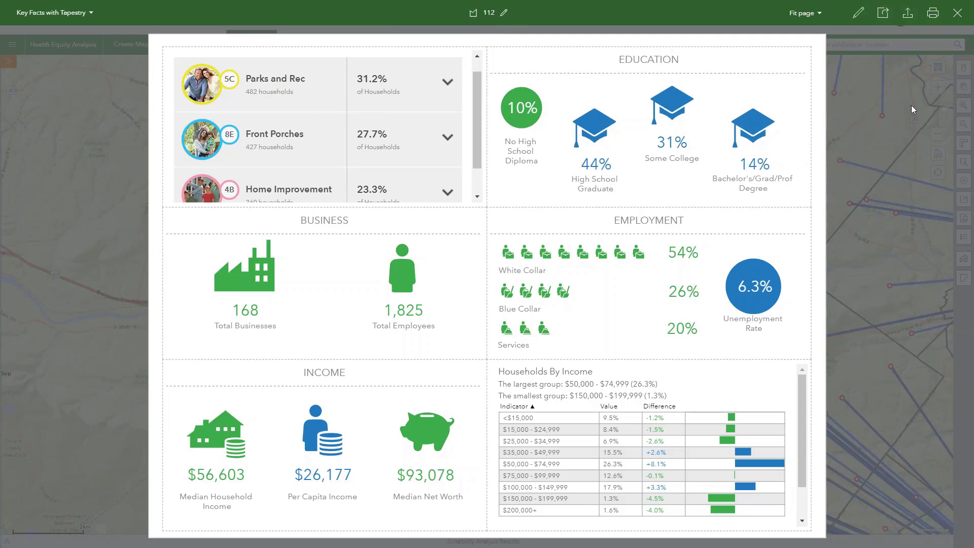
{"action": "left_click", "coordinate": [957, 15]}
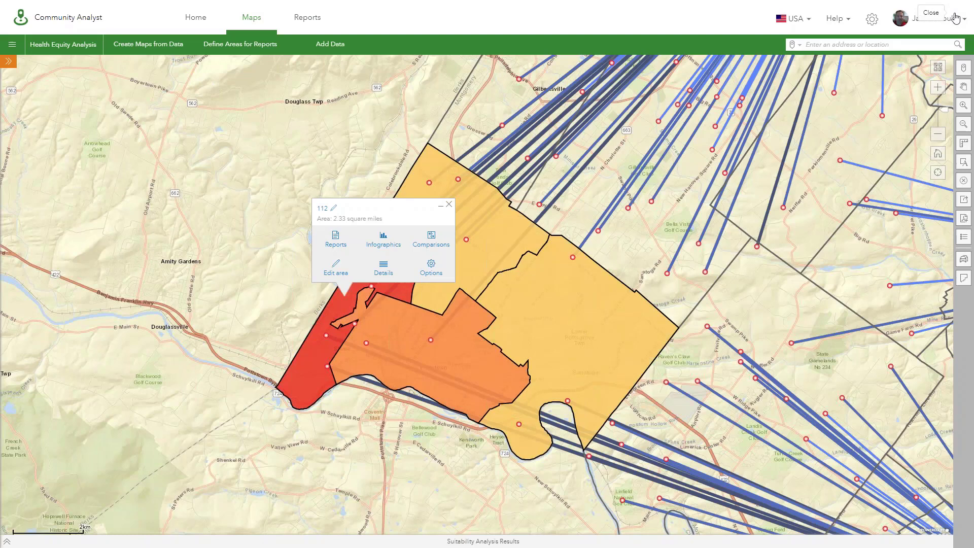
{"action": "left_click", "coordinate": [448, 205]}
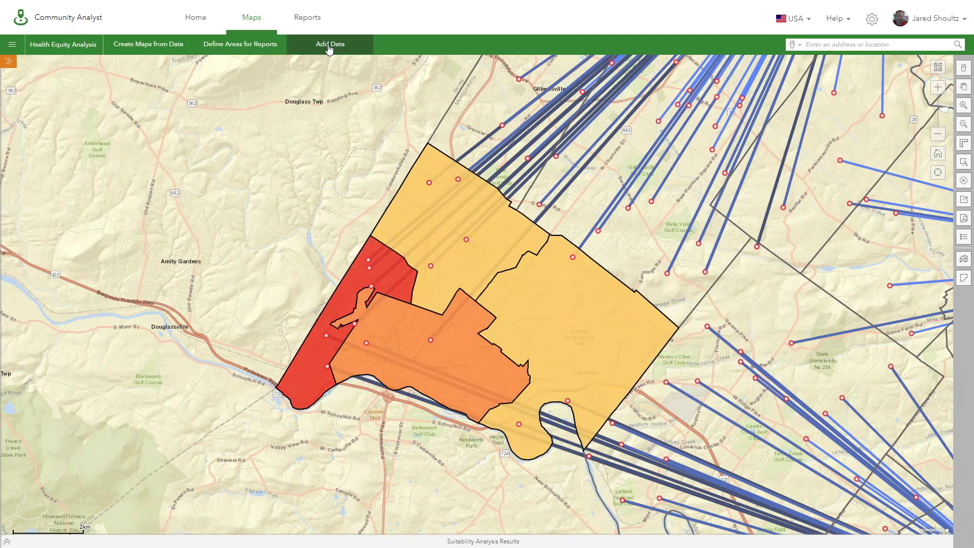
Start a Business and Facilities Search, show its additional options and limit the search extent to site 112.
{"action": "left_click", "coordinate": [159, 50]}
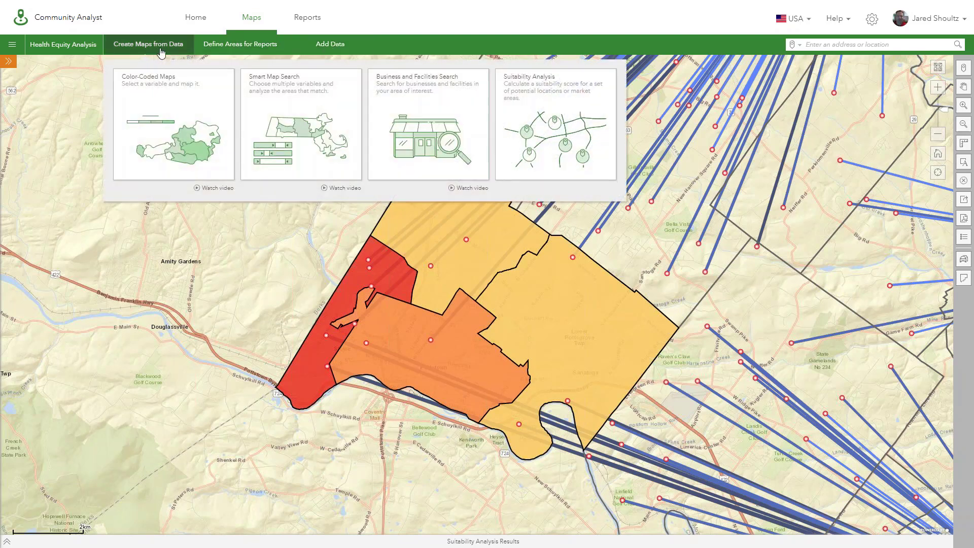
{"action": "left_click", "coordinate": [452, 130]}
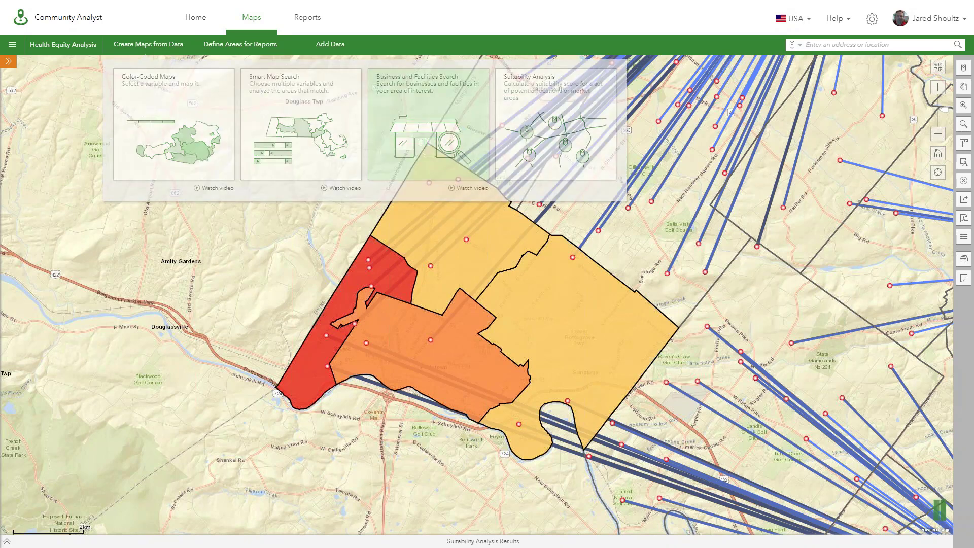
{"action": "left_click", "coordinate": [33, 126]}
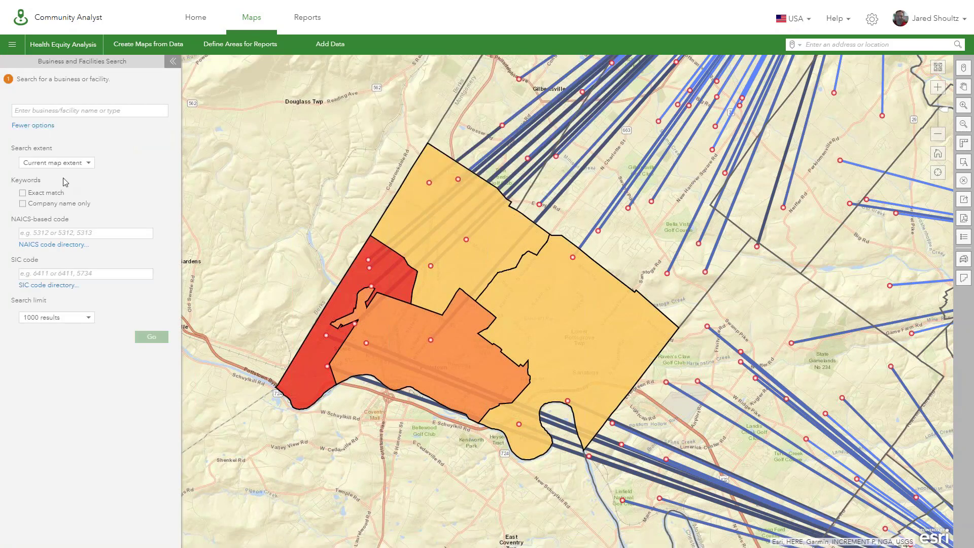
{"action": "left_click", "coordinate": [88, 164]}
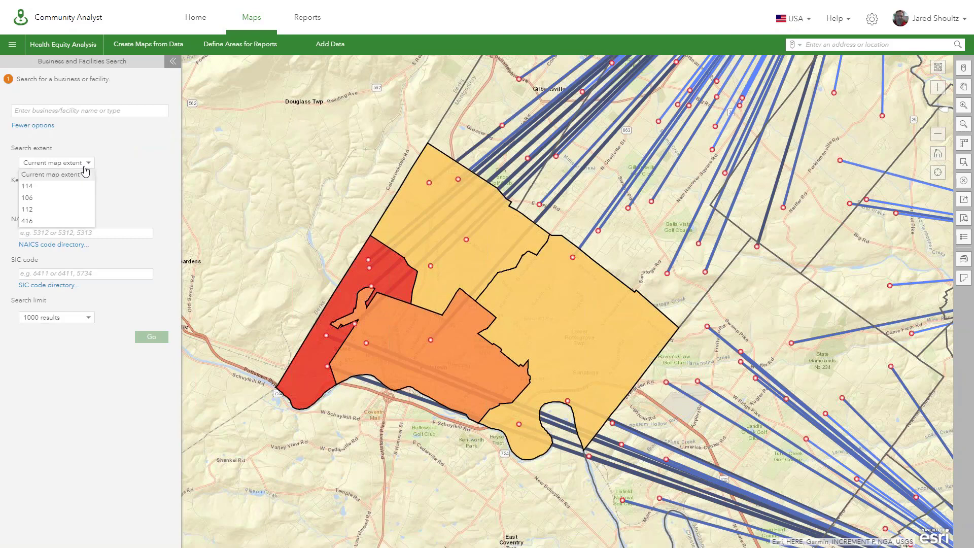
{"action": "left_click", "coordinate": [47, 209]}
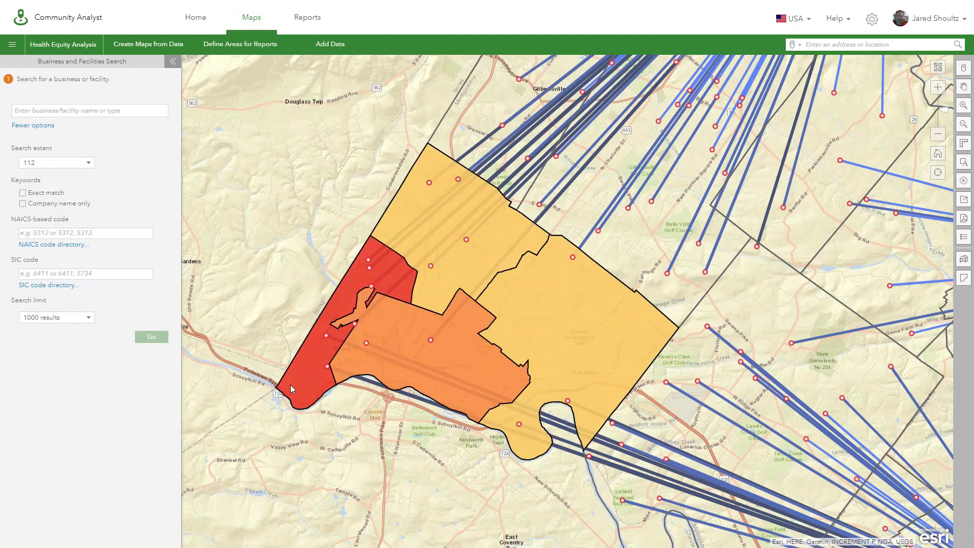
Search for facilities in site 112 with NAICS-based code 62.
{"action": "left_click", "coordinate": [71, 233]}
{"action": "type", "text": "62"}
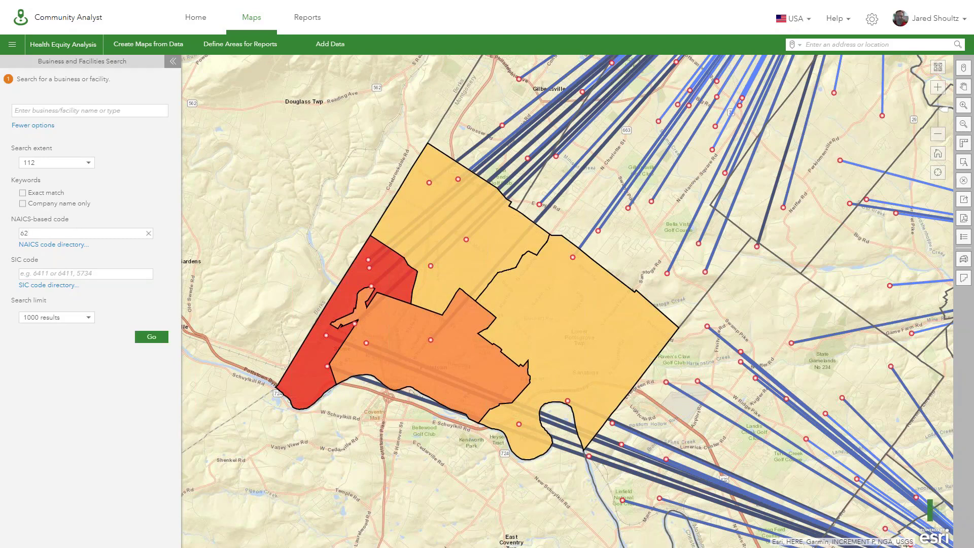
{"action": "key", "text": "Return"}
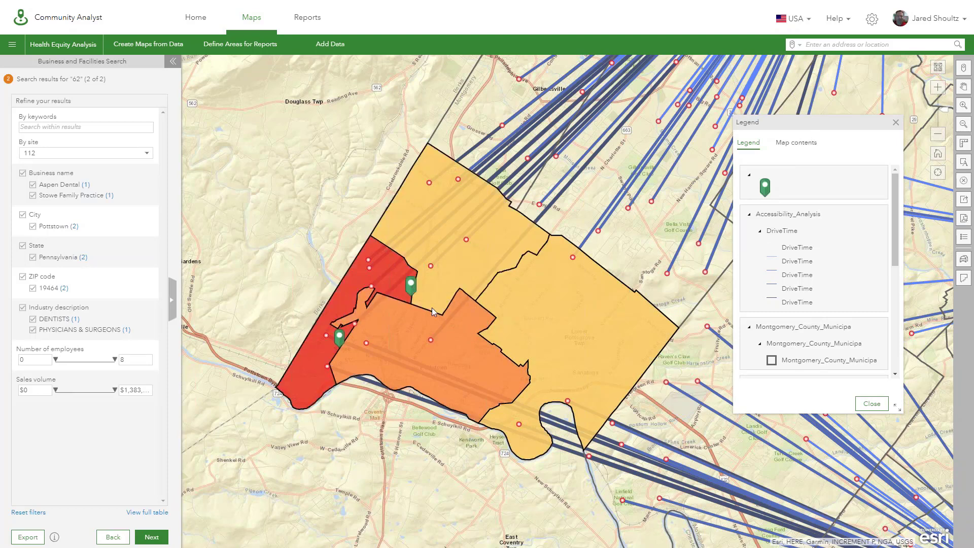
Proceed with the facility search results to styling, and clear the map by collapsing the search pane and moving the legend aside.
{"action": "left_click", "coordinate": [151, 536]}
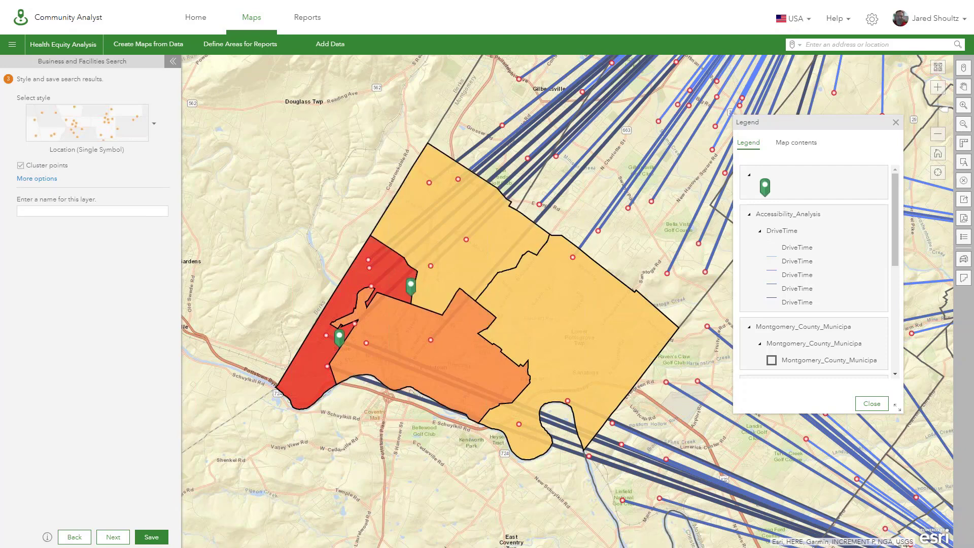
{"action": "left_click", "coordinate": [173, 64]}
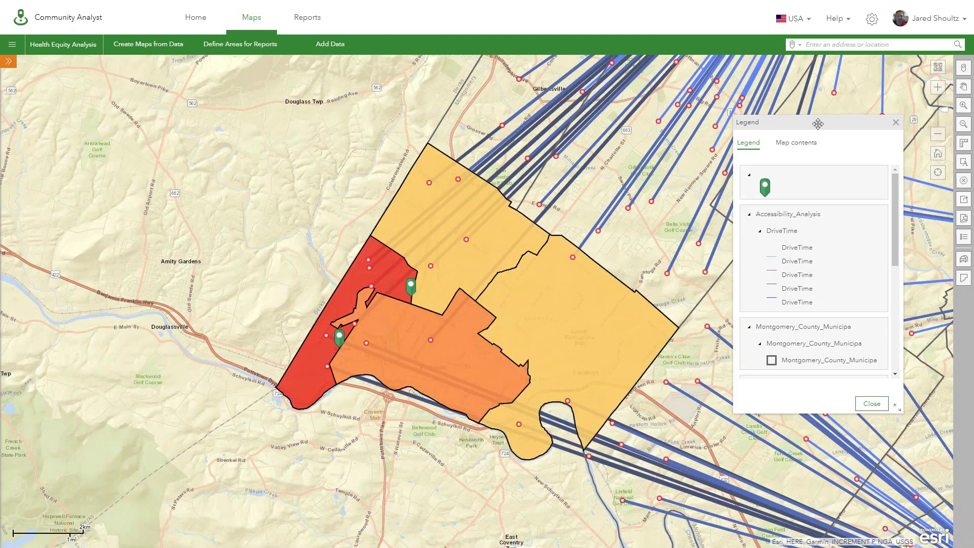
{"action": "left_click_drag", "start_coordinate": [818, 124], "coordinate": [839, 124]}
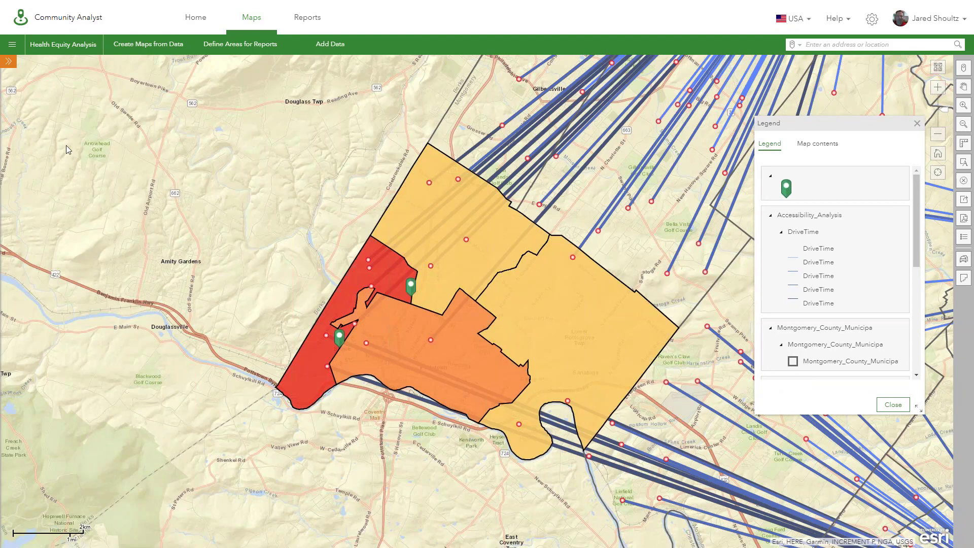
Import the Excel file PAMATPrograms.xlsx from the SAMSHA folder into the map project.
{"action": "left_click", "coordinate": [336, 47]}
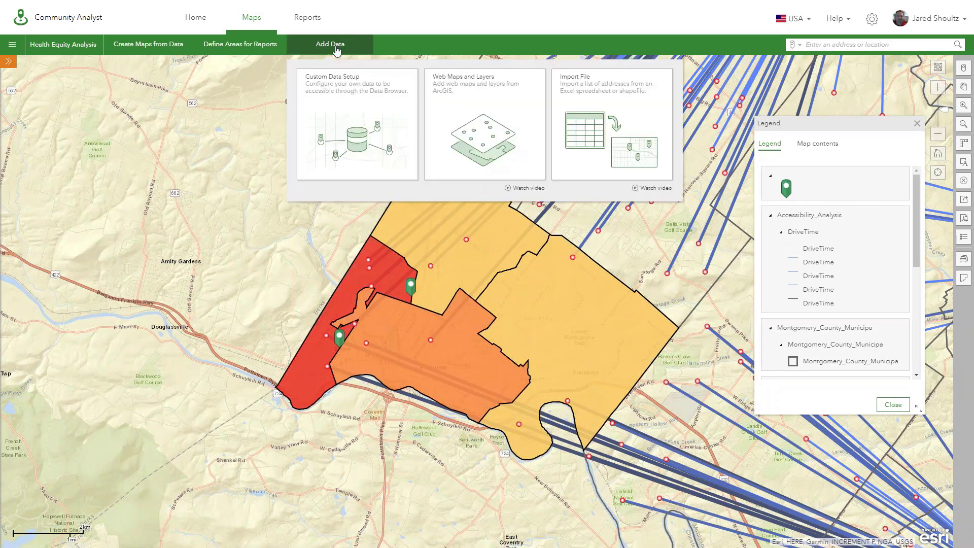
{"action": "left_click", "coordinate": [591, 94]}
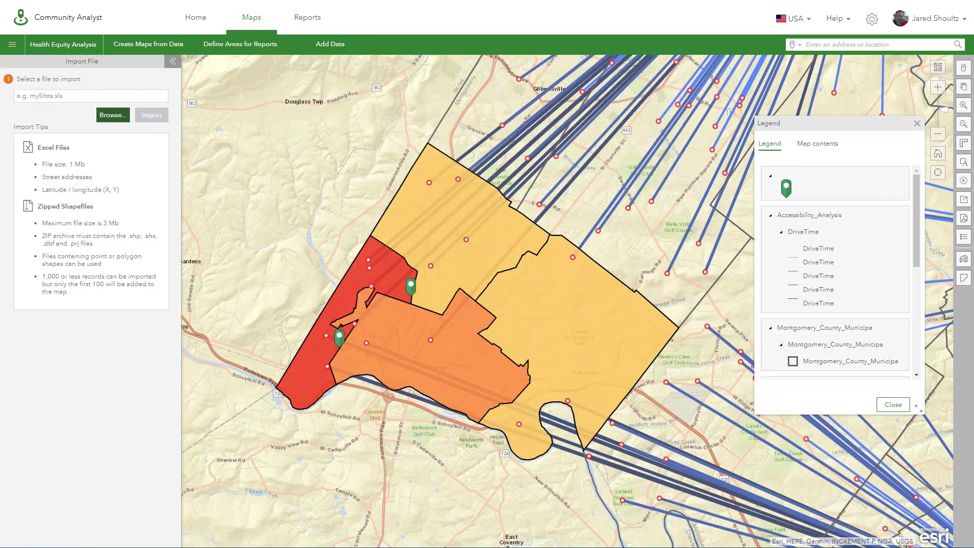
{"action": "left_click", "coordinate": [114, 113]}
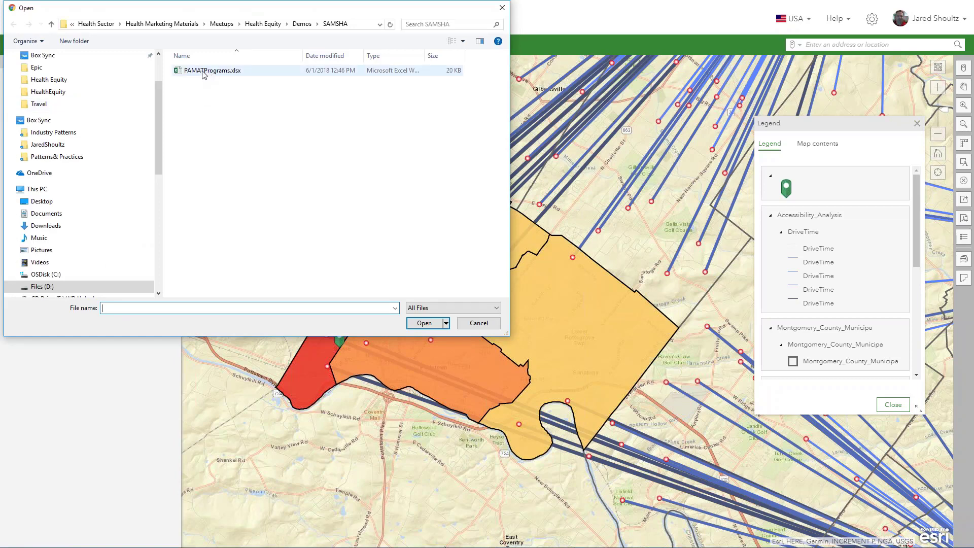
{"action": "left_click", "coordinate": [203, 74]}
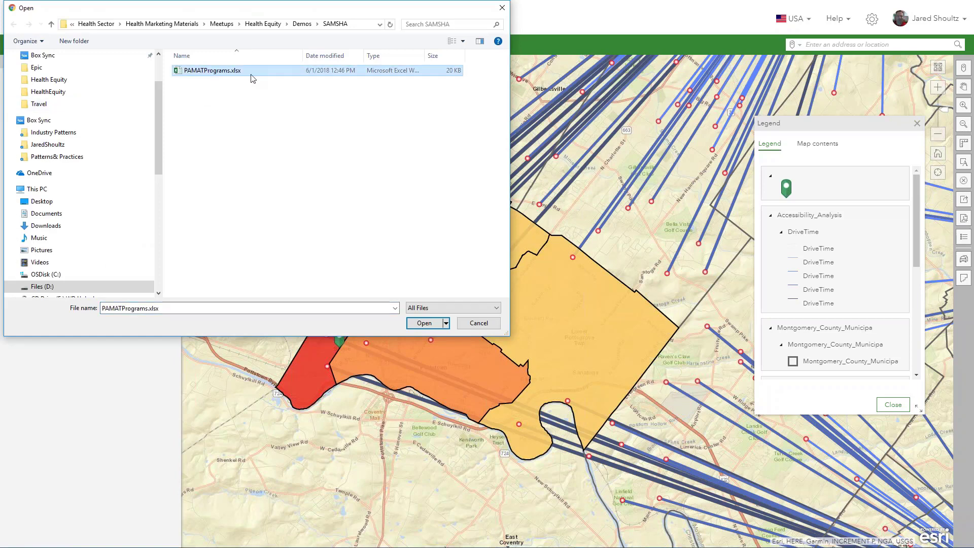
{"action": "left_click", "coordinate": [425, 325]}
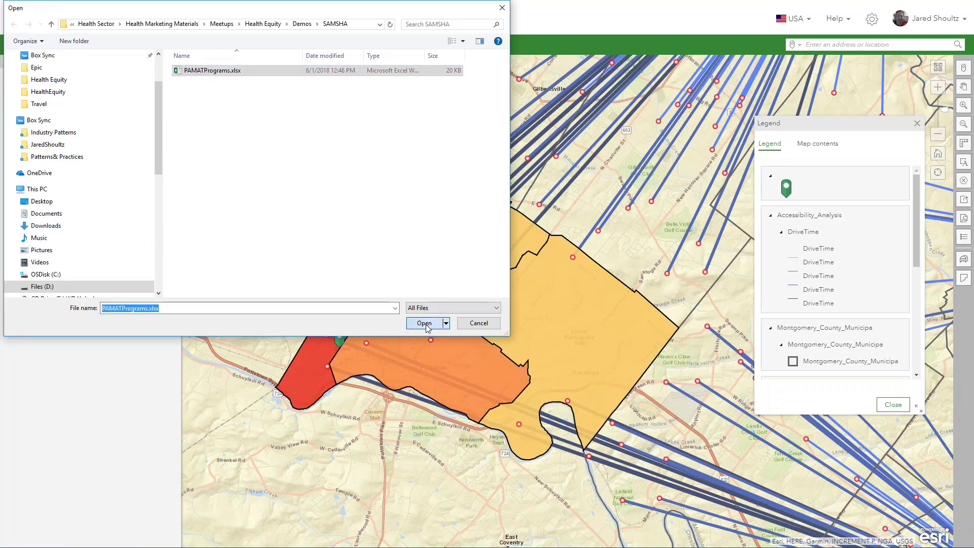
{"action": "left_click", "coordinate": [152, 118]}
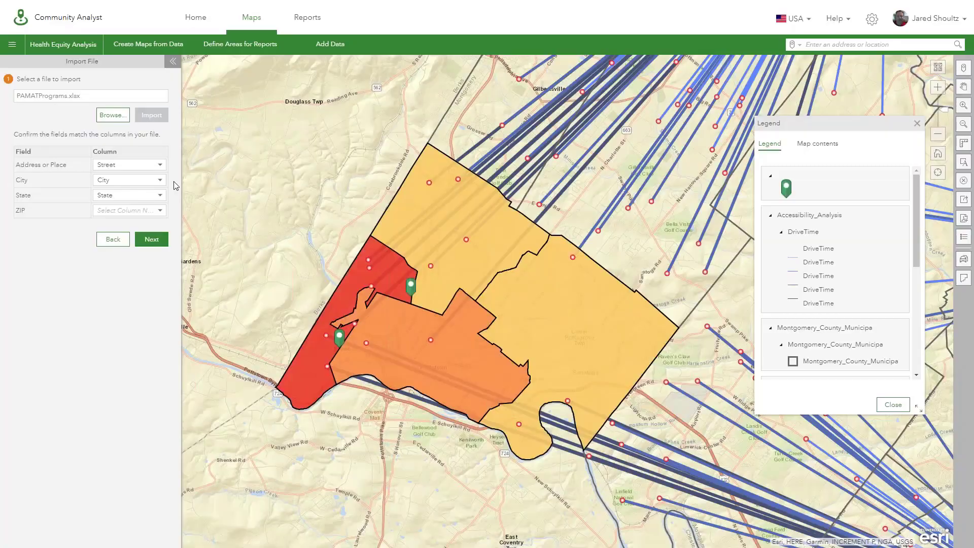
Match the import's ZIP field to the Zipcode column and proceed to styling the data.
{"action": "left_click", "coordinate": [160, 210]}
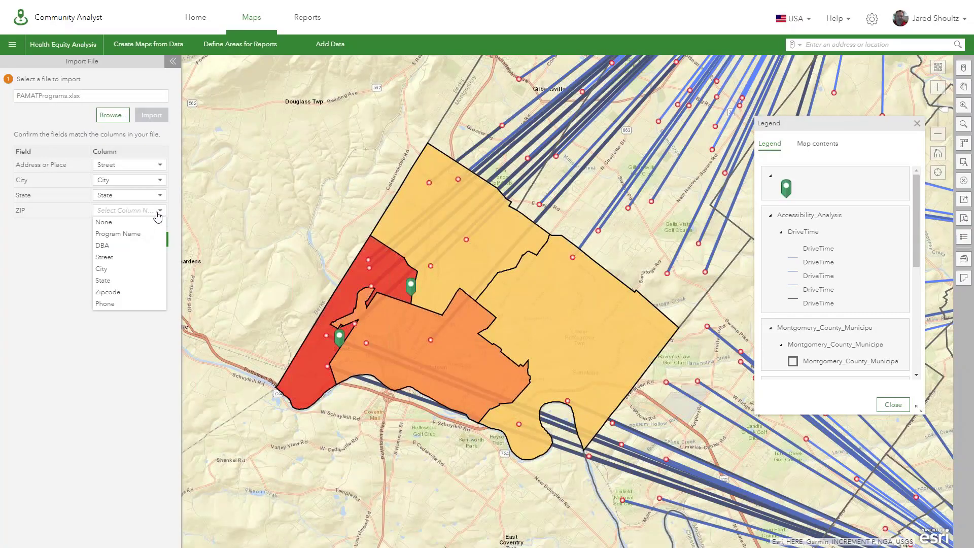
{"action": "left_click", "coordinate": [122, 292]}
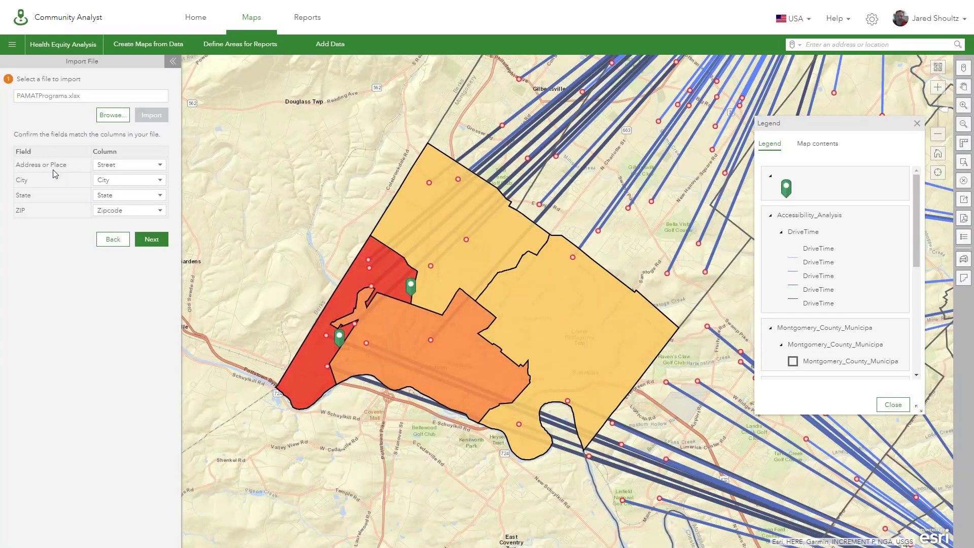
{"action": "left_click", "coordinate": [147, 245]}
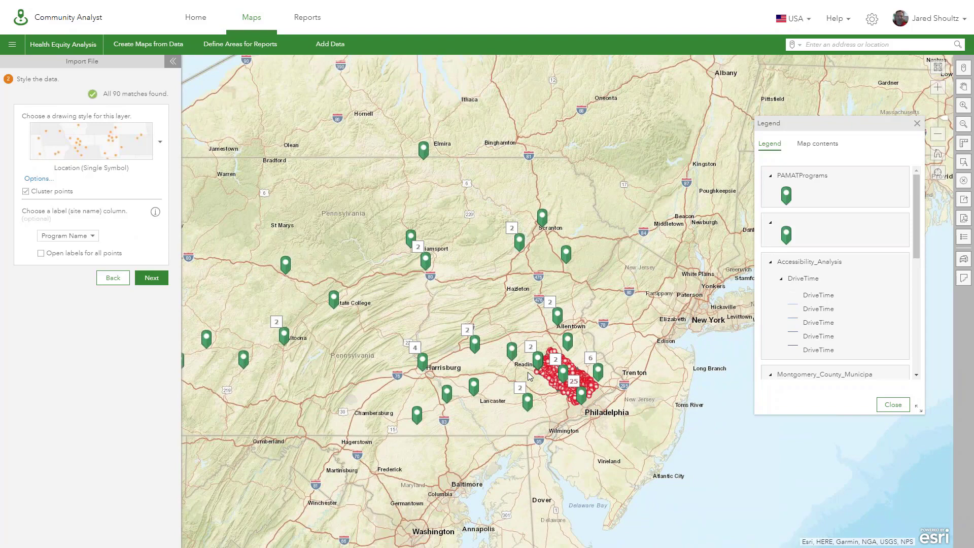
Close the legend and change the imported PAMATPrograms points' symbol to the blue map pin with a white centre.
{"action": "scroll", "coordinate": [527, 372], "scroll_direction": "up", "scroll_amount": 4}
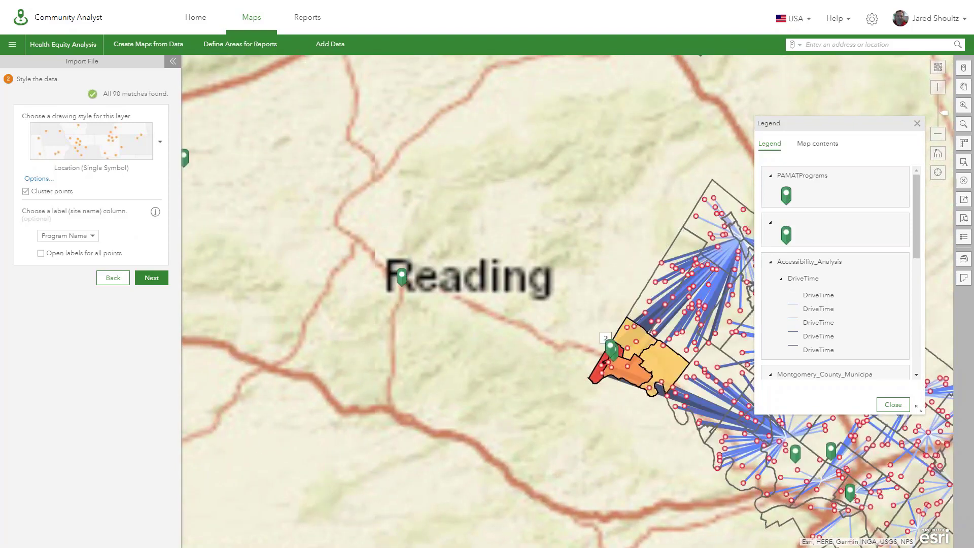
{"action": "left_click_drag", "start_coordinate": [624, 332], "coordinate": [567, 342]}
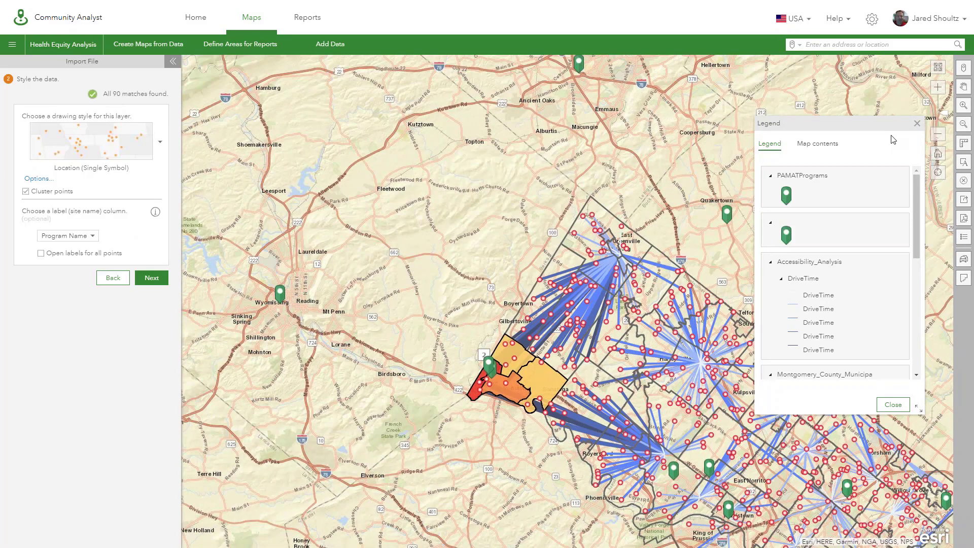
{"action": "left_click", "coordinate": [917, 123]}
{"action": "left_click", "coordinate": [39, 179]}
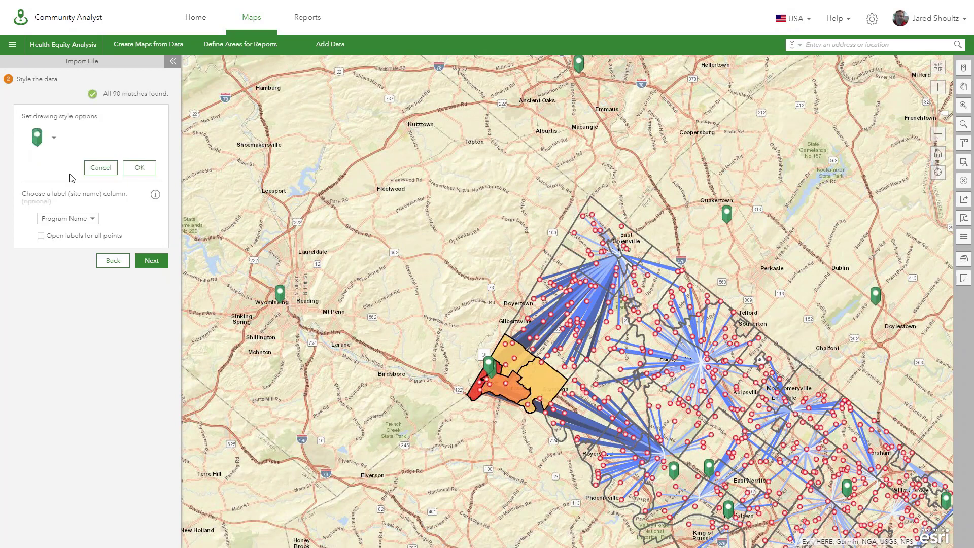
{"action": "left_click", "coordinate": [54, 142]}
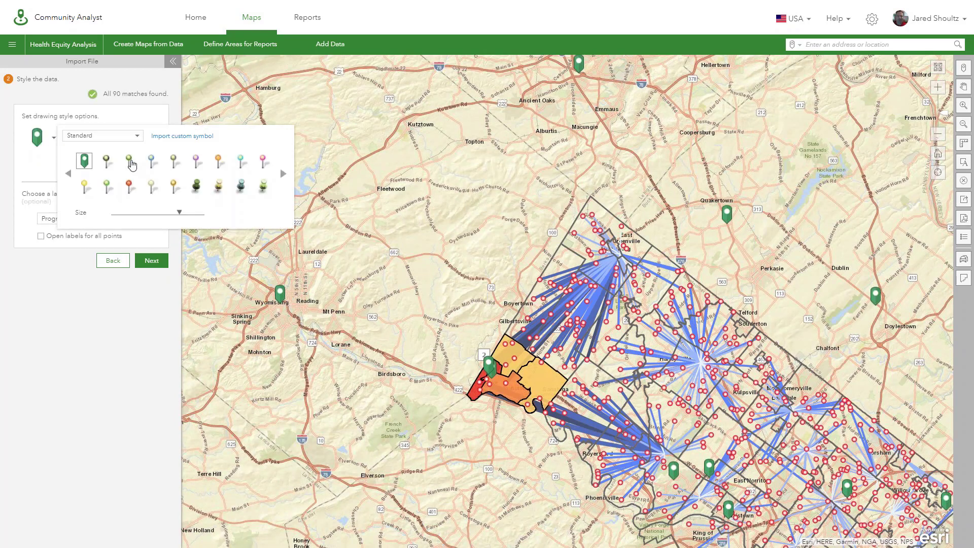
{"action": "left_click", "coordinate": [284, 175]}
{"action": "left_click", "coordinate": [284, 174]}
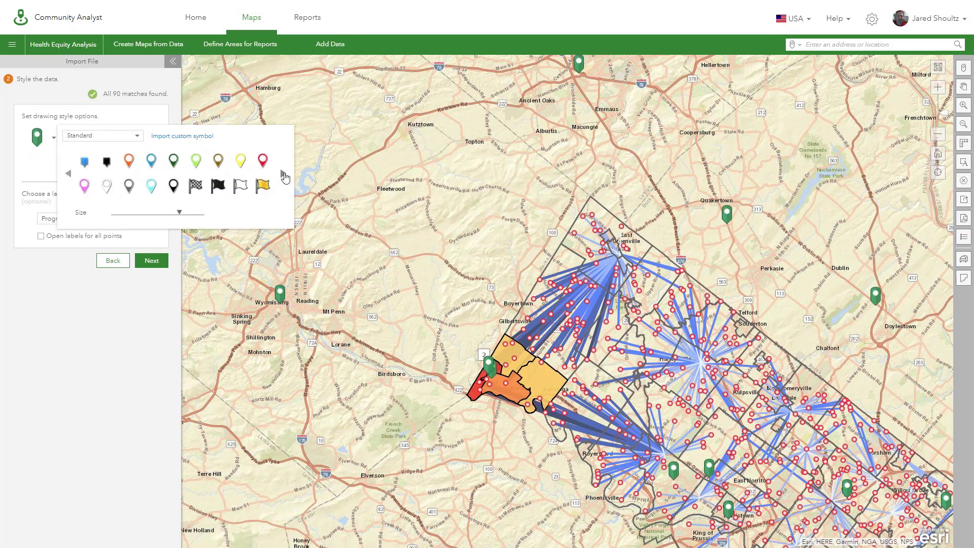
{"action": "left_click", "coordinate": [150, 169]}
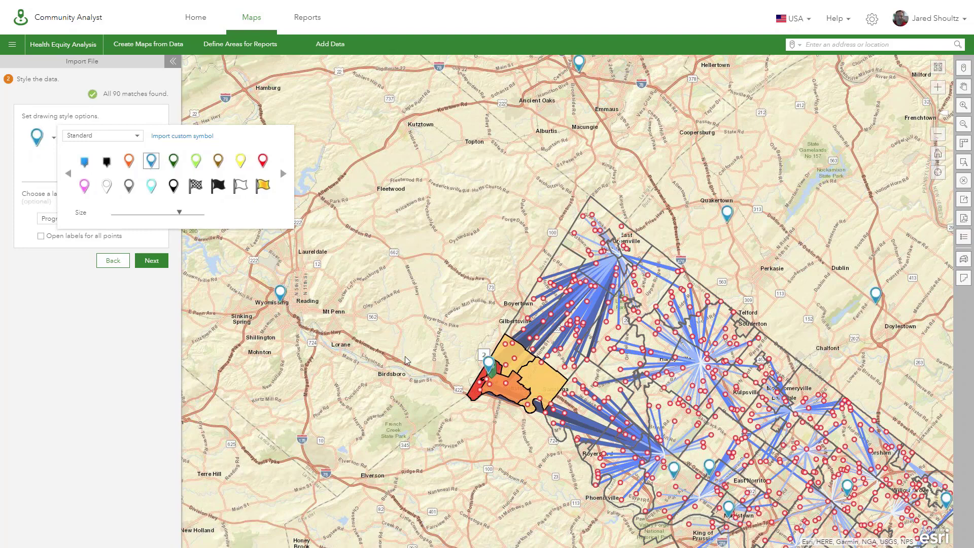
View the details of a green facility point and the blue PAMATPrograms point in the site 112 area, closing each pop-up.
{"action": "scroll", "coordinate": [414, 364], "scroll_direction": "up", "scroll_amount": 1}
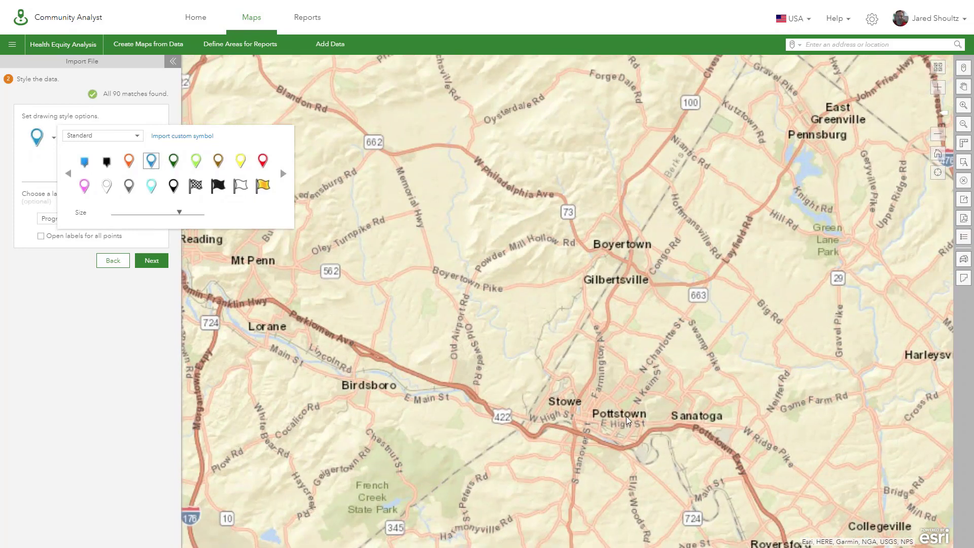
{"action": "left_click", "coordinate": [587, 383]}
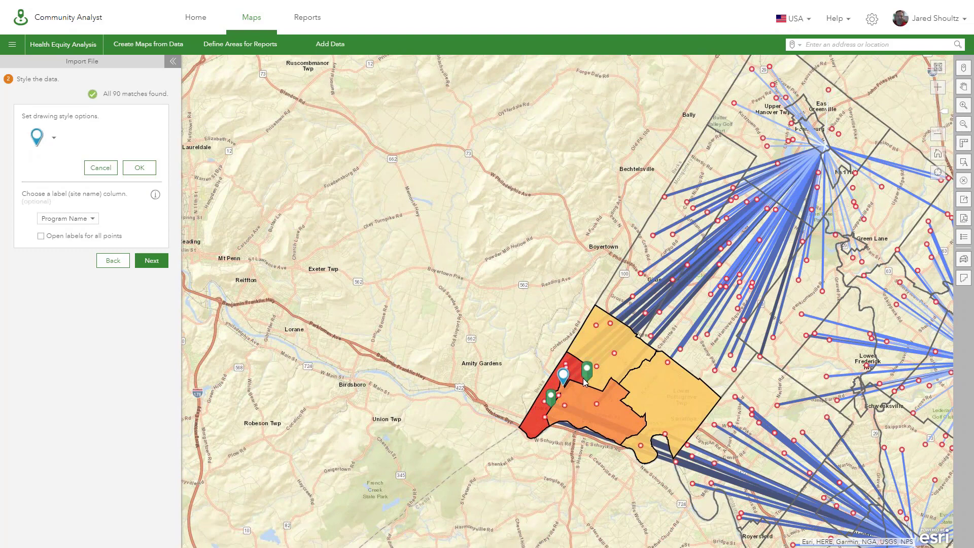
{"action": "scroll", "coordinate": [586, 380], "scroll_direction": "up", "scroll_amount": 1}
{"action": "mouse_move", "coordinate": [571, 412]}
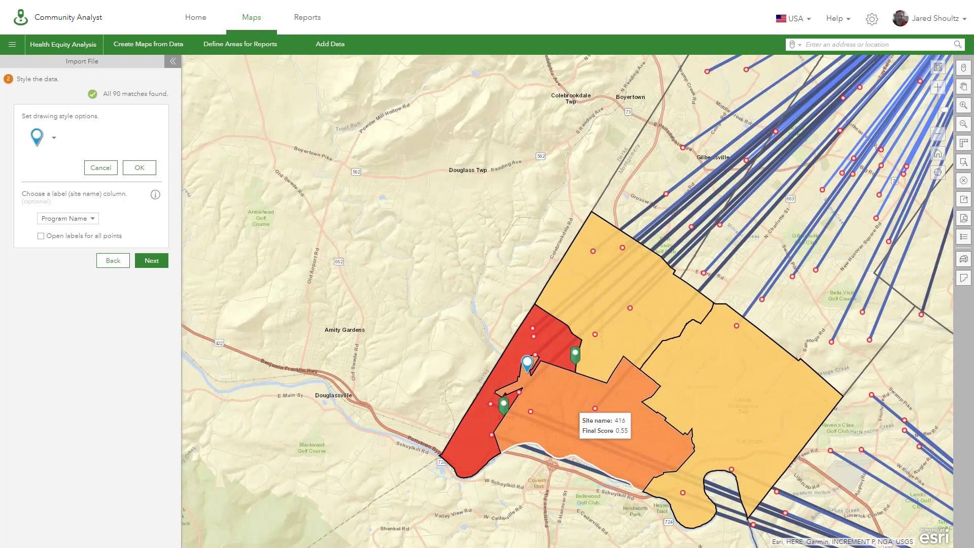
{"action": "left_click", "coordinate": [579, 412]}
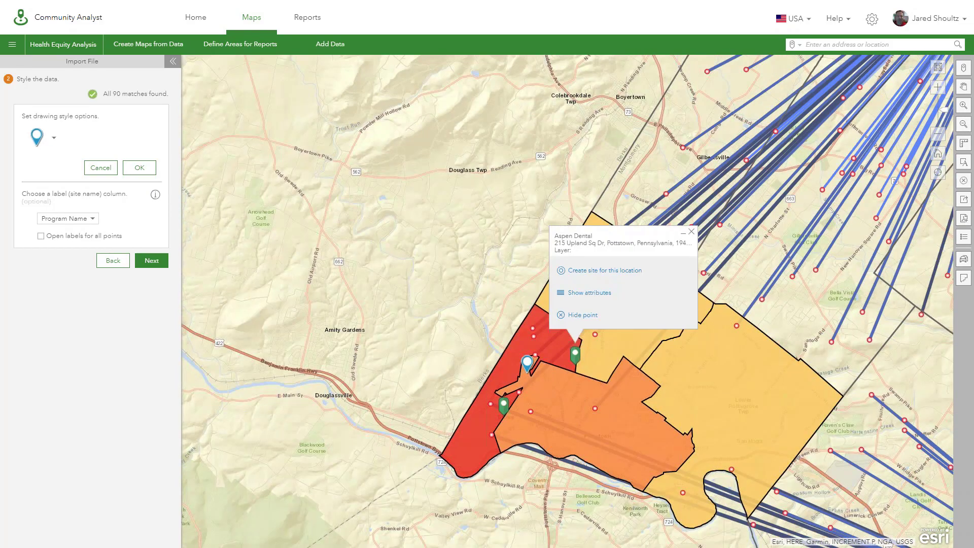
{"action": "left_click", "coordinate": [691, 235]}
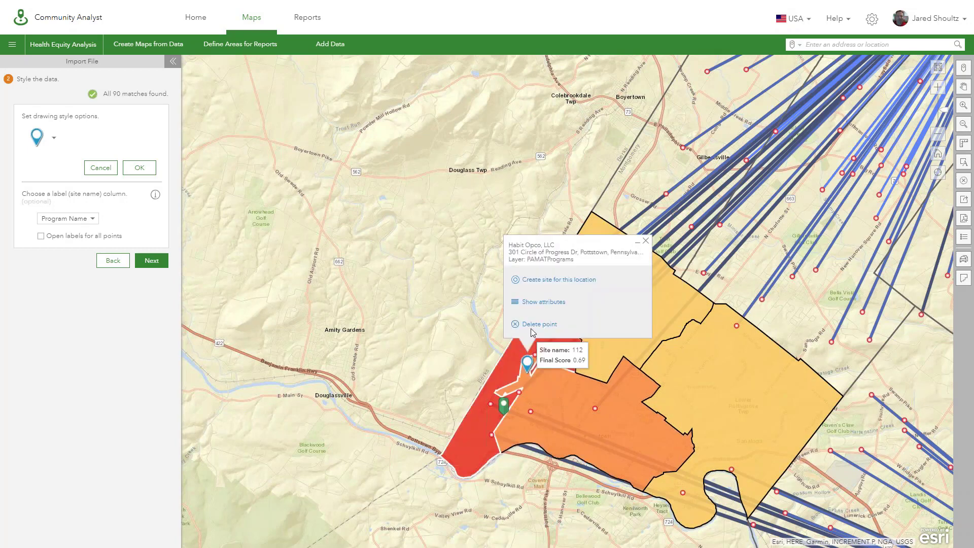
{"action": "left_click", "coordinate": [645, 240]}
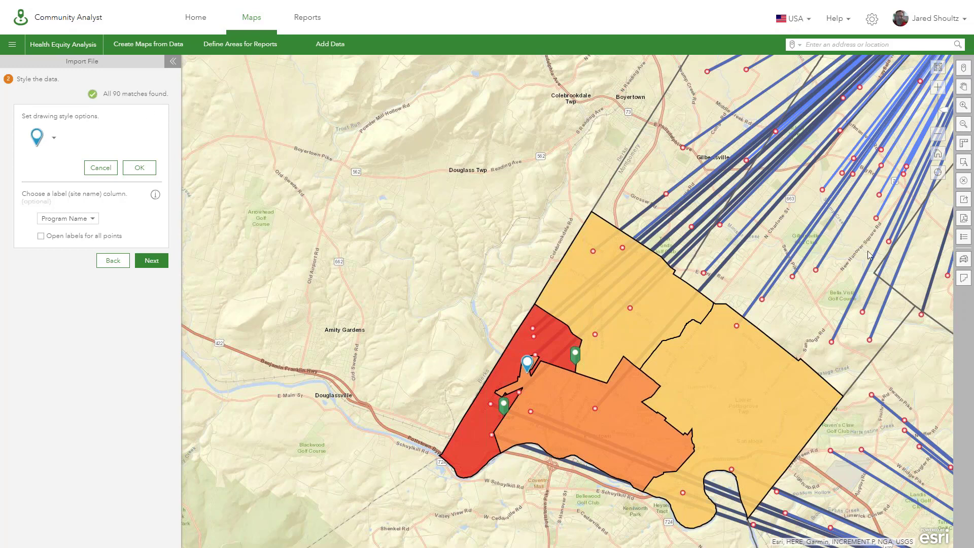
Search the ArcGIS web maps and layers for "Continuum of care".
{"action": "left_click", "coordinate": [334, 51]}
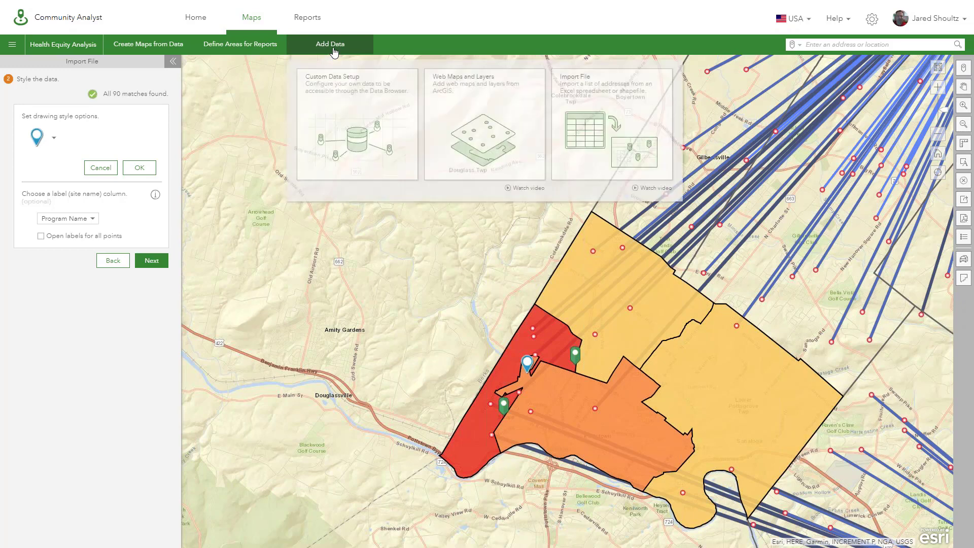
{"action": "left_click", "coordinate": [478, 127]}
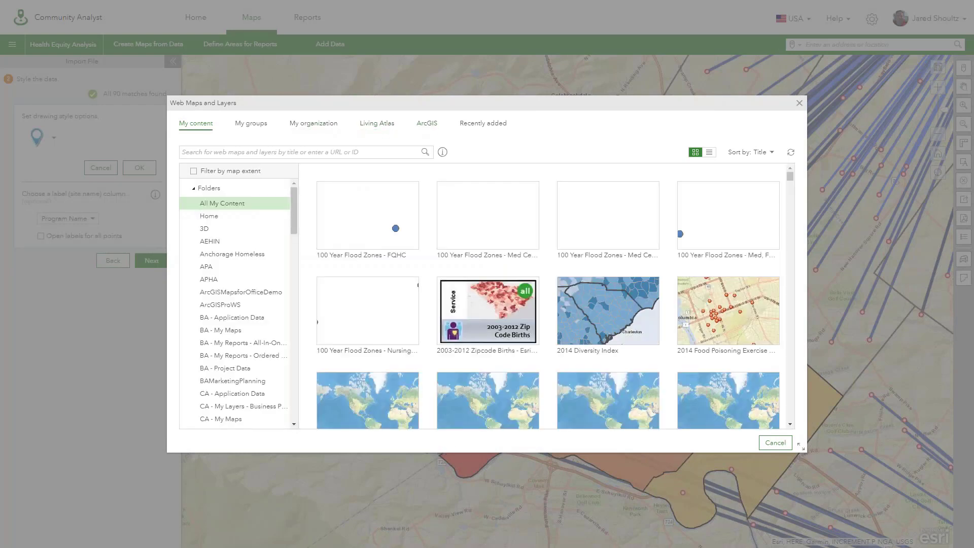
{"action": "left_click", "coordinate": [425, 124]}
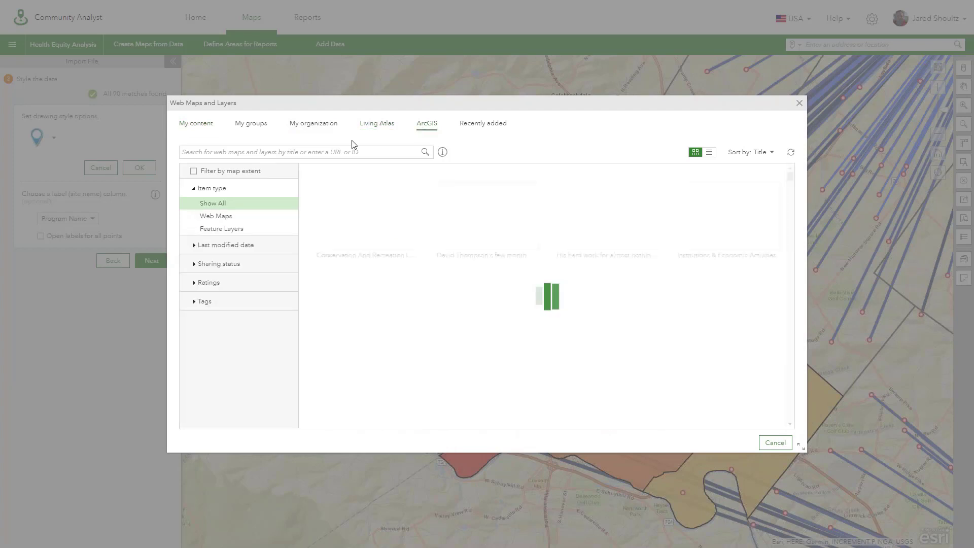
{"action": "left_click", "coordinate": [301, 152]}
{"action": "type", "text": "Con"}
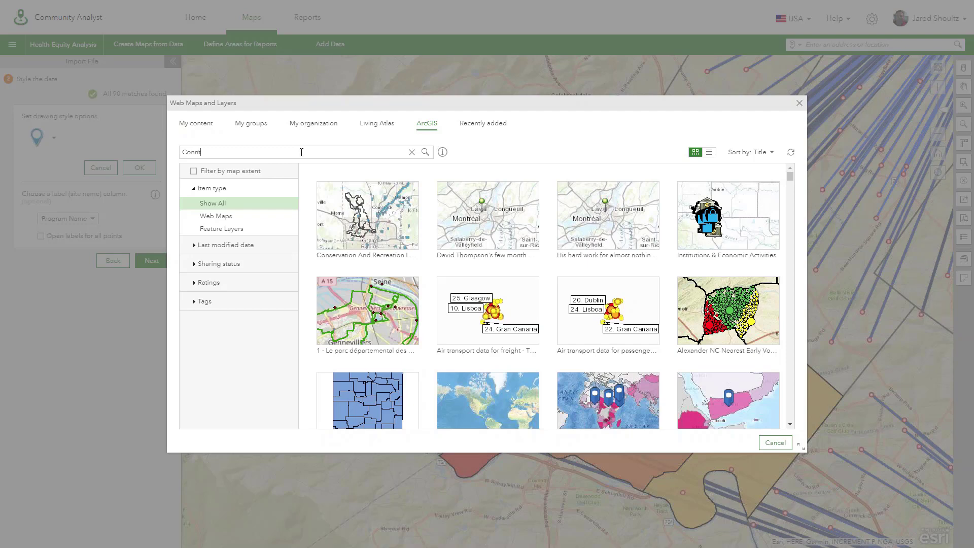
{"action": "type", "text": "tinuum of care"}
{"action": "key", "text": "Return"}
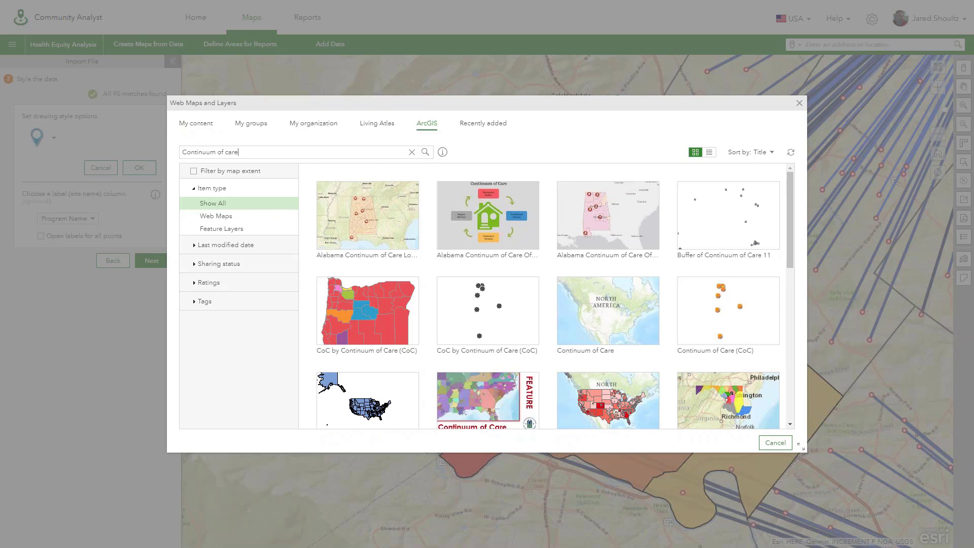
Add HUD's Continuum of Care (CoC) Grantee Areas feature layer to the map and close the legend.
{"action": "scroll", "coordinate": [620, 305], "scroll_direction": "down", "scroll_amount": 2}
{"action": "mouse_move", "coordinate": [492, 309]}
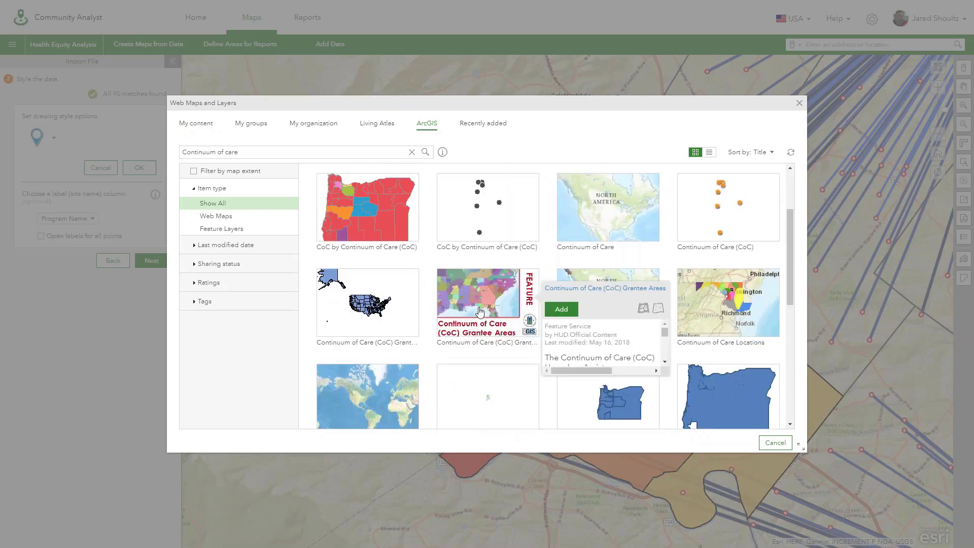
{"action": "left_click", "coordinate": [559, 310]}
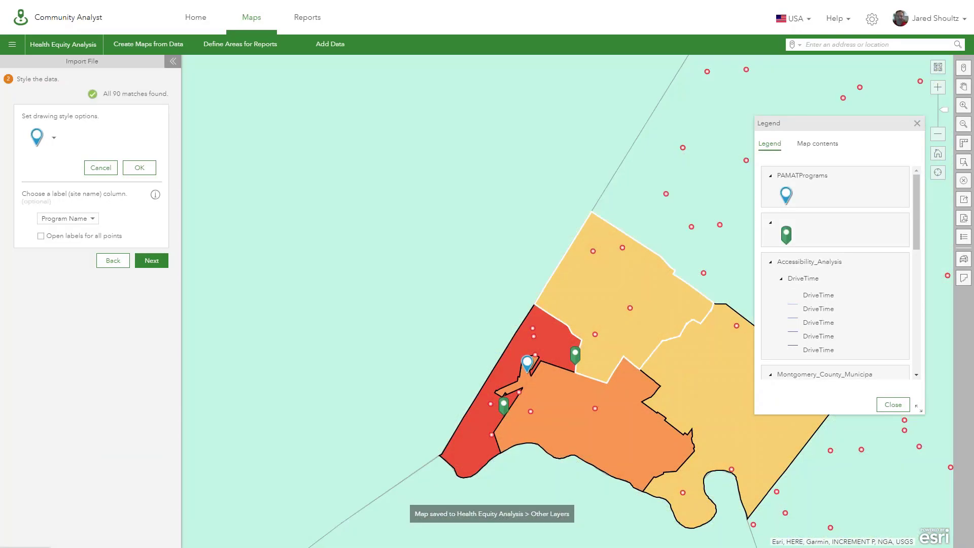
{"action": "left_click", "coordinate": [916, 123]}
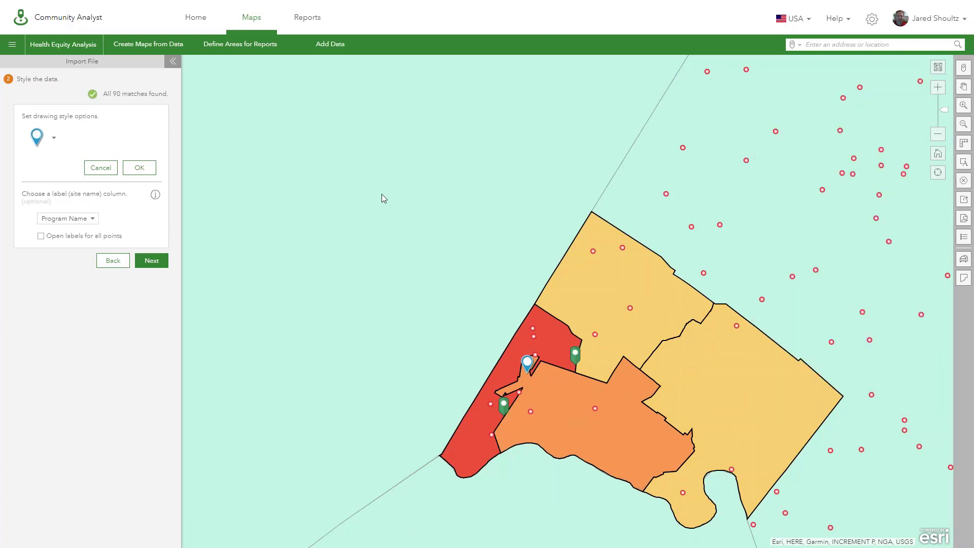
Examine the attributes of the Continuum of Care grantee areas northwest and south of the ranked Pottstown-area sites.
{"action": "scroll", "coordinate": [422, 217], "scroll_direction": "down", "scroll_amount": 1}
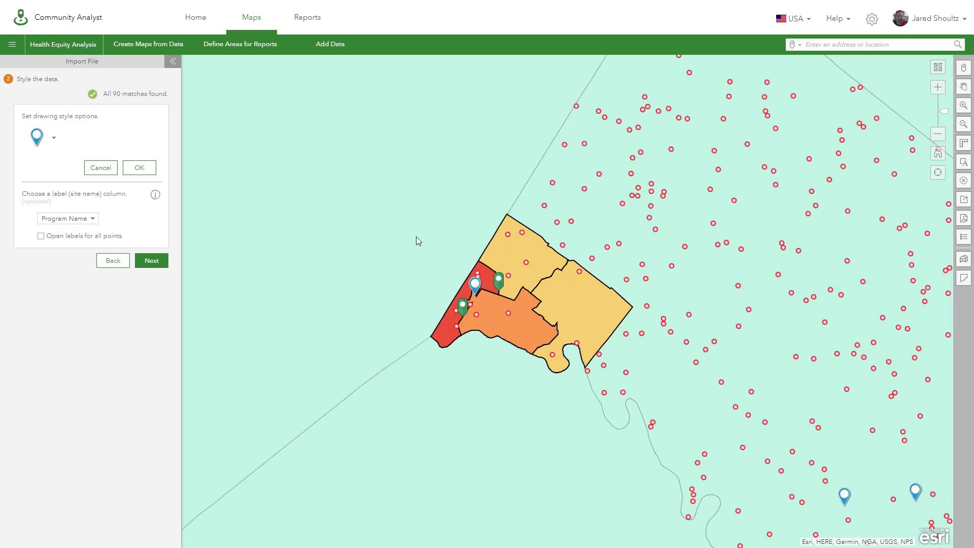
{"action": "left_click", "coordinate": [416, 237]}
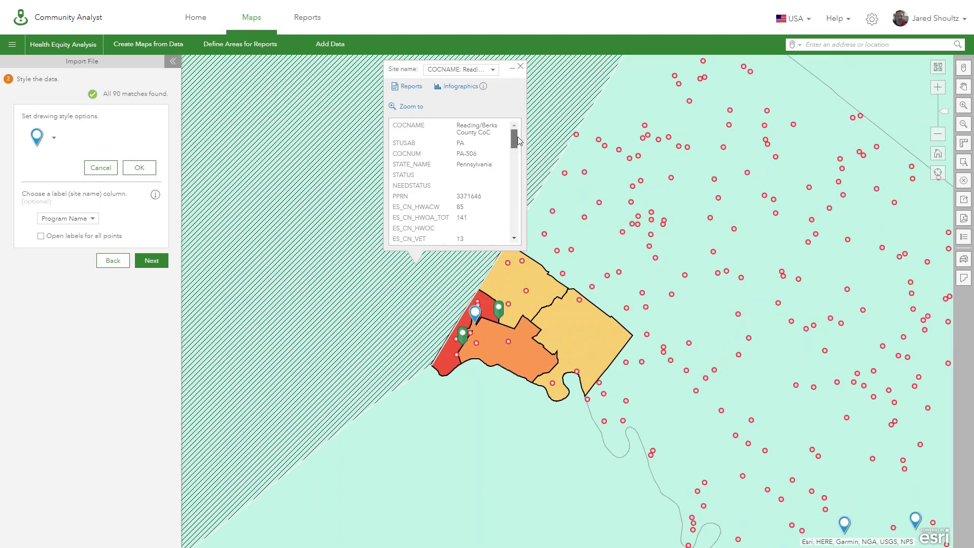
{"action": "left_click_drag", "start_coordinate": [518, 141], "coordinate": [512, 236]}
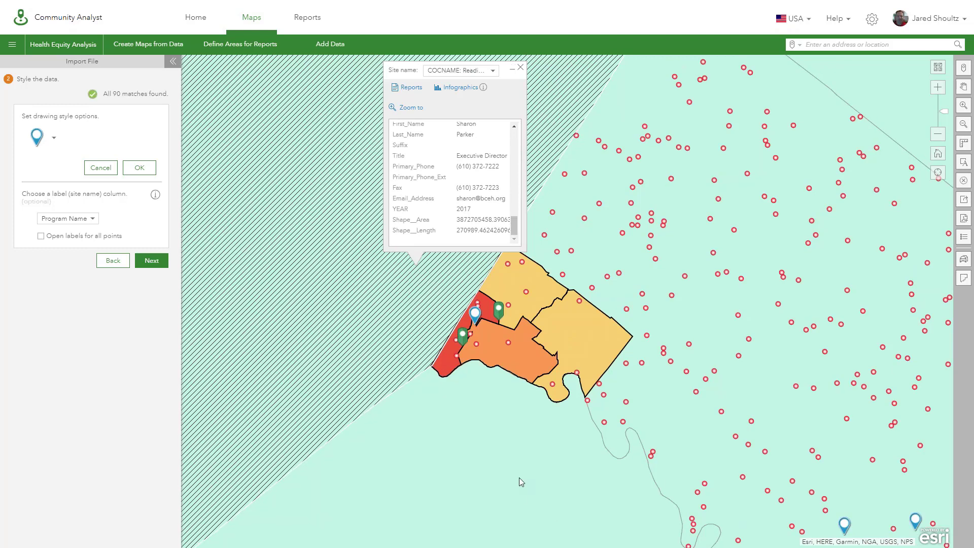
{"action": "left_click", "coordinate": [519, 479]}
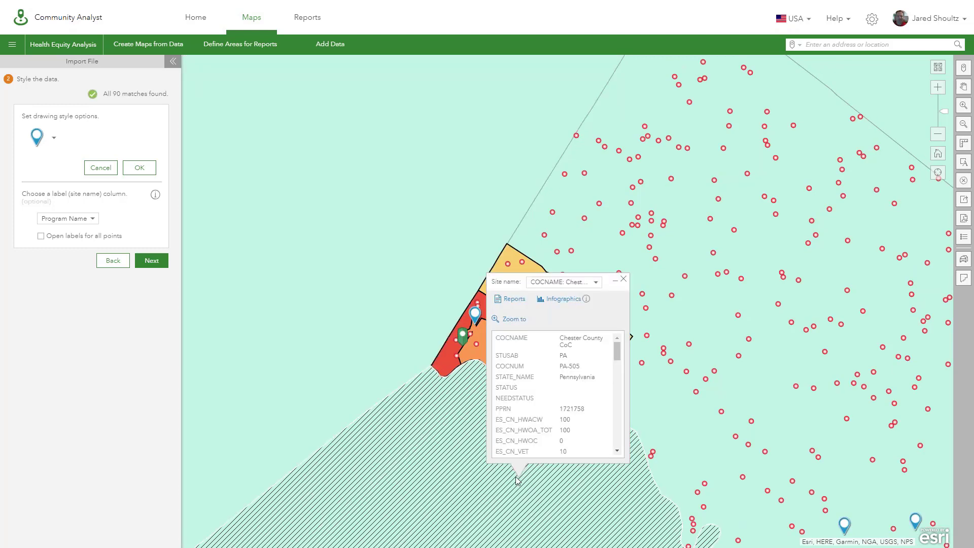
{"action": "left_click", "coordinate": [393, 281]}
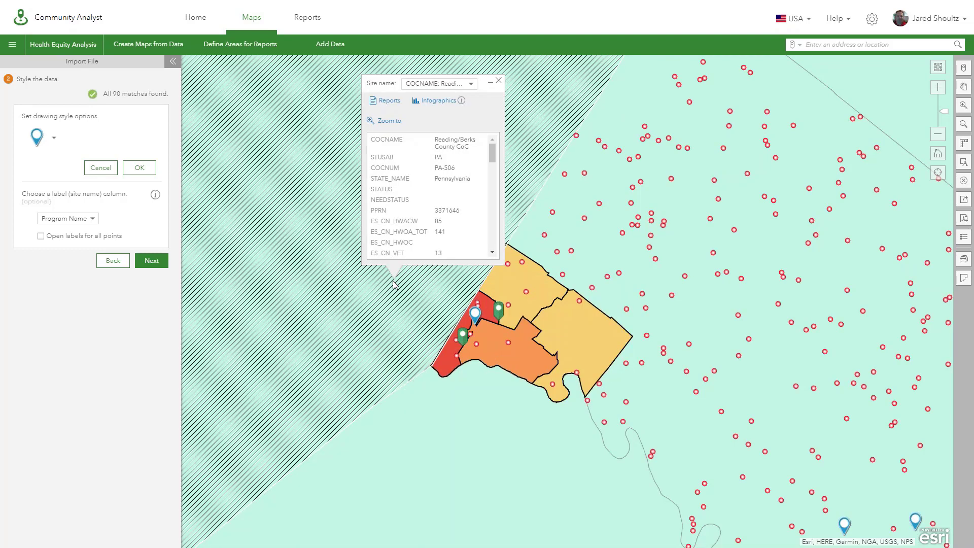